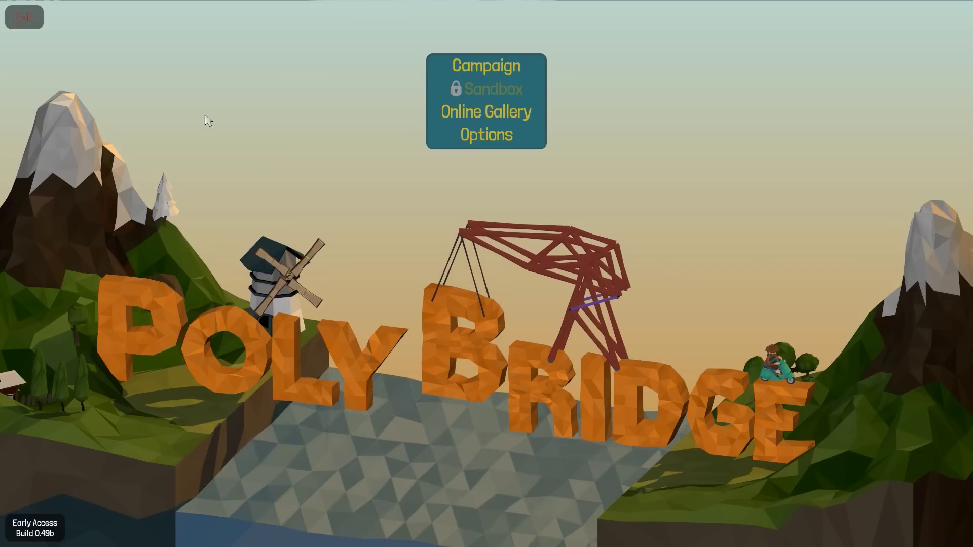
Start the campaign and lay a road deck from the left anchor to the right anchor.
click(493, 72)
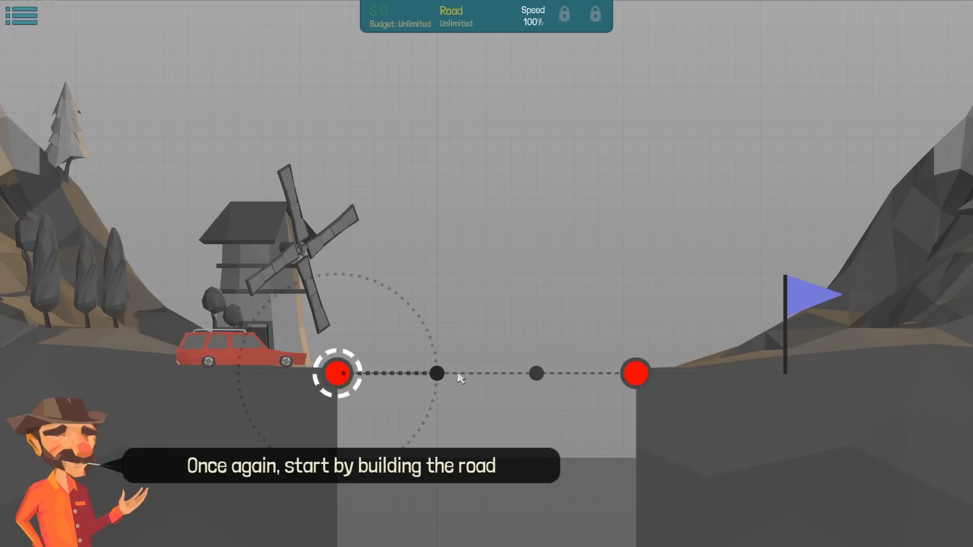
click(437, 372)
drag(562, 371, 484, 388)
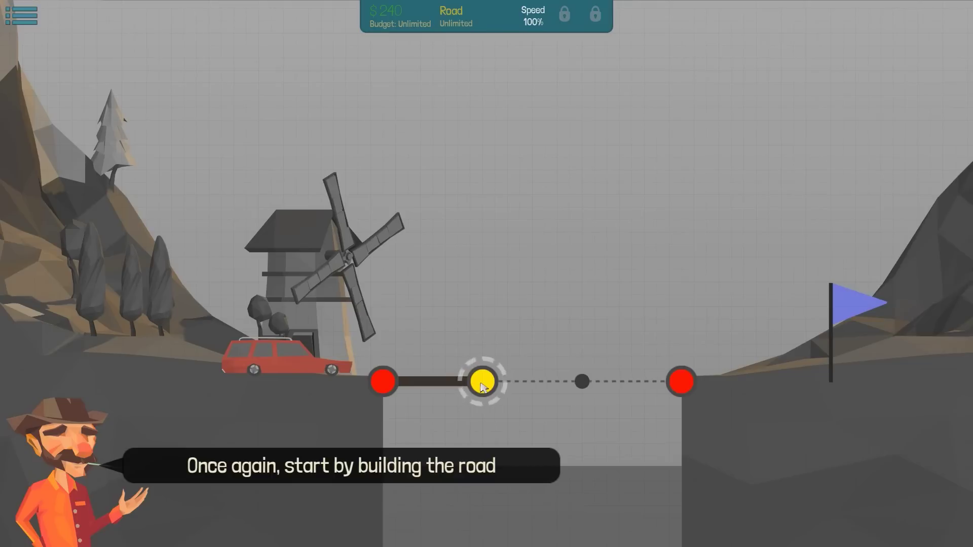
click(595, 380)
click(682, 381)
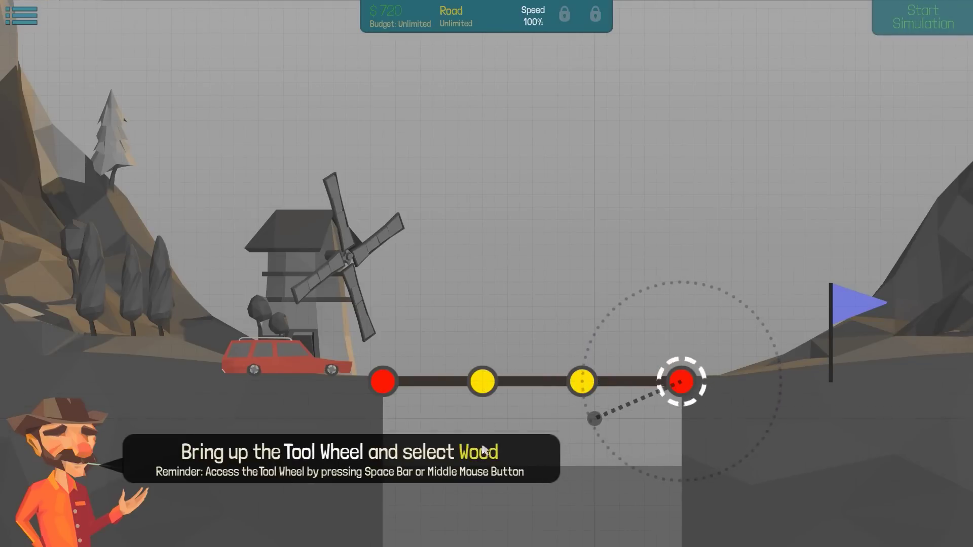
Build a zigzag wooden truss with a top chord over the road, then test it with the car.
key(space)
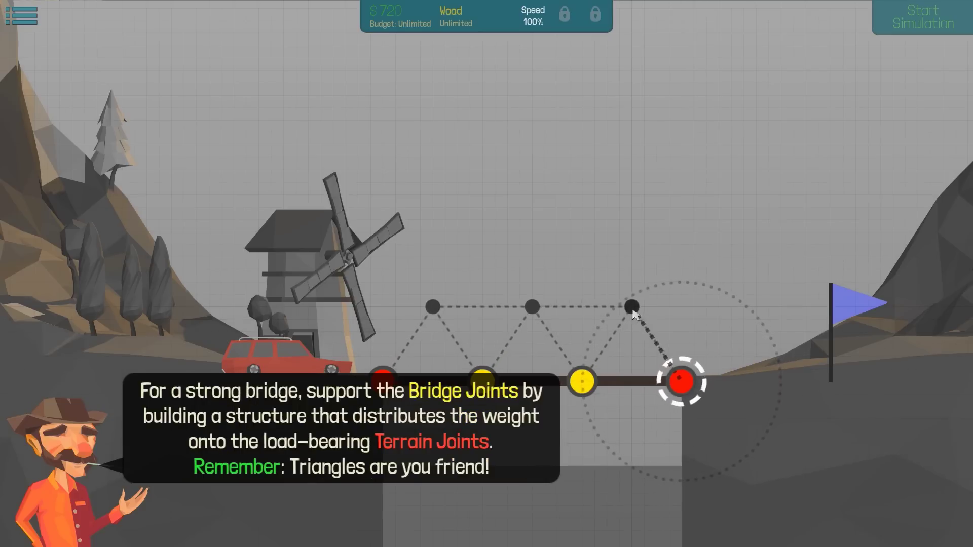
click(631, 306)
click(582, 381)
click(532, 306)
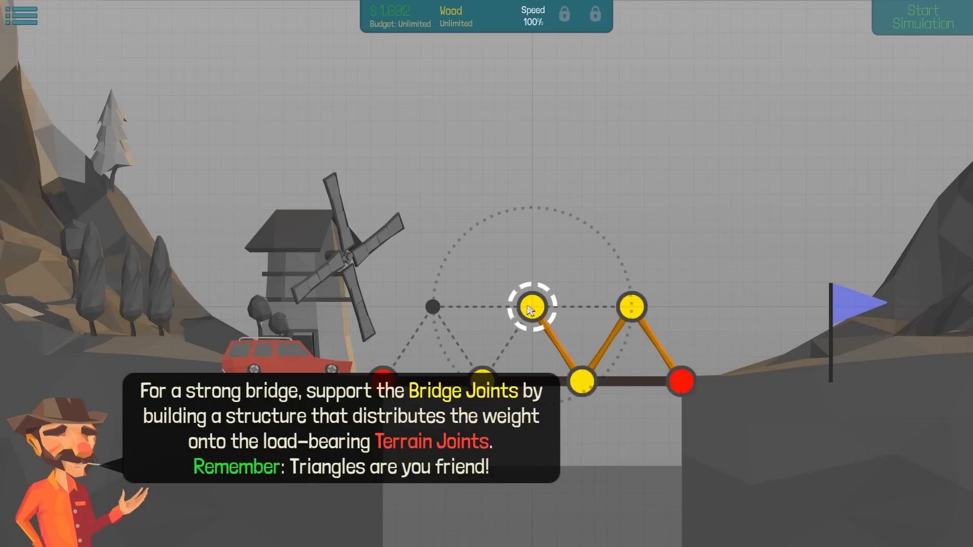
click(483, 382)
click(432, 306)
click(383, 378)
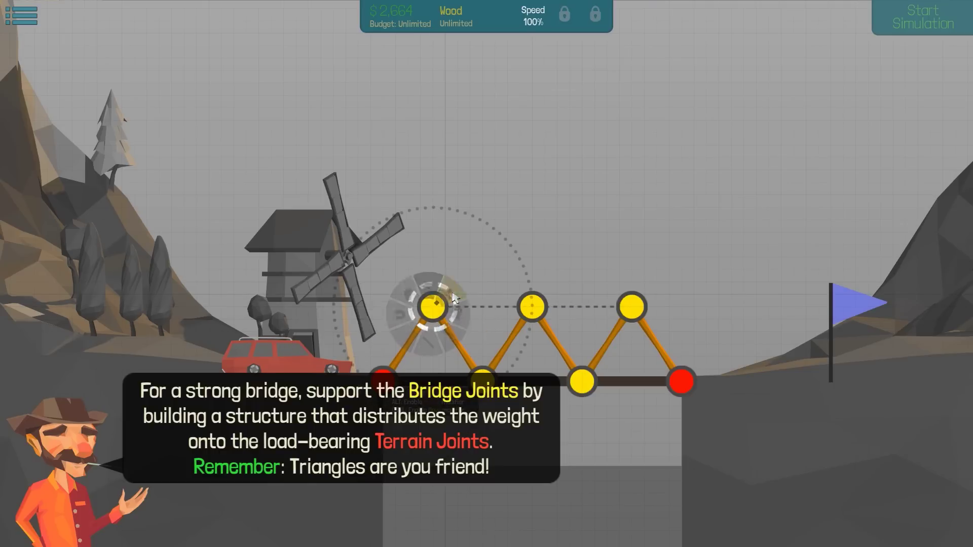
click(532, 307)
click(633, 308)
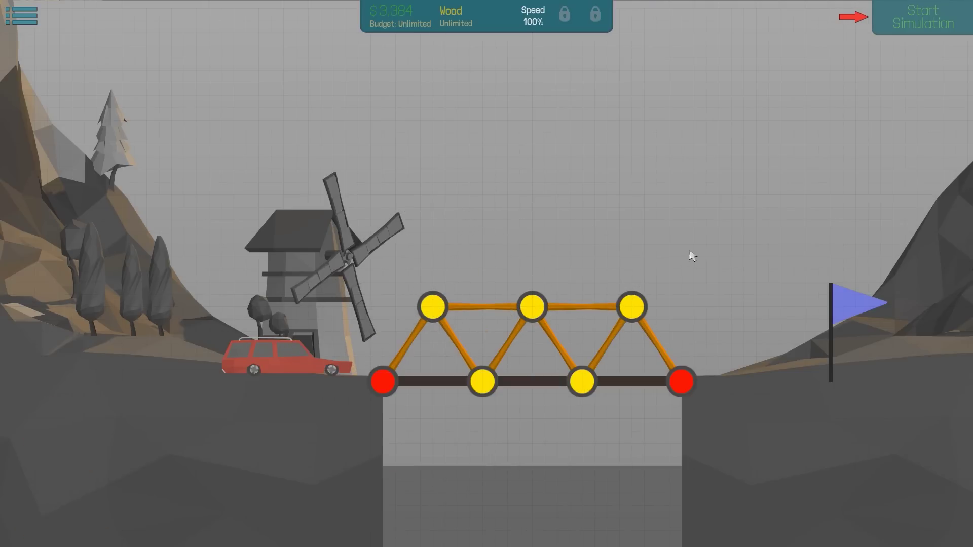
right_click(691, 256)
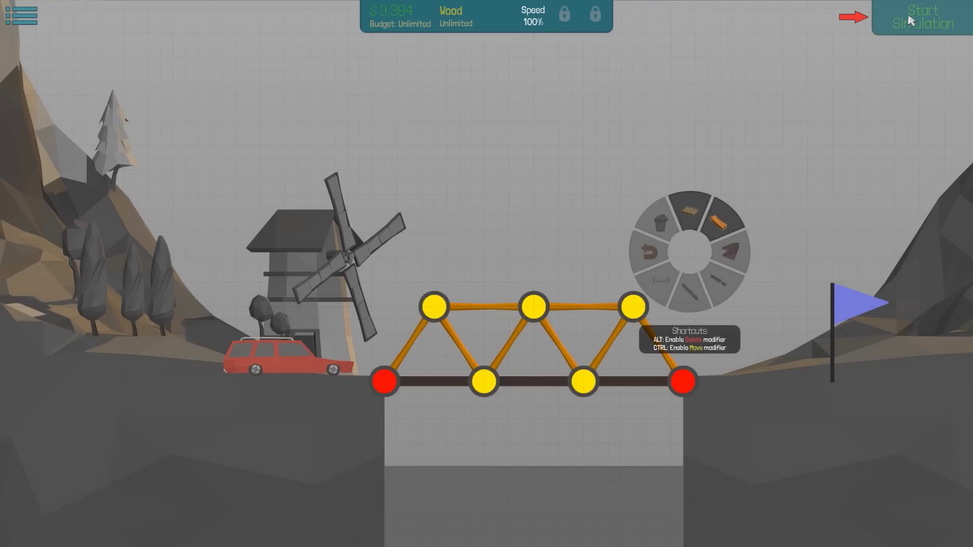
click(907, 31)
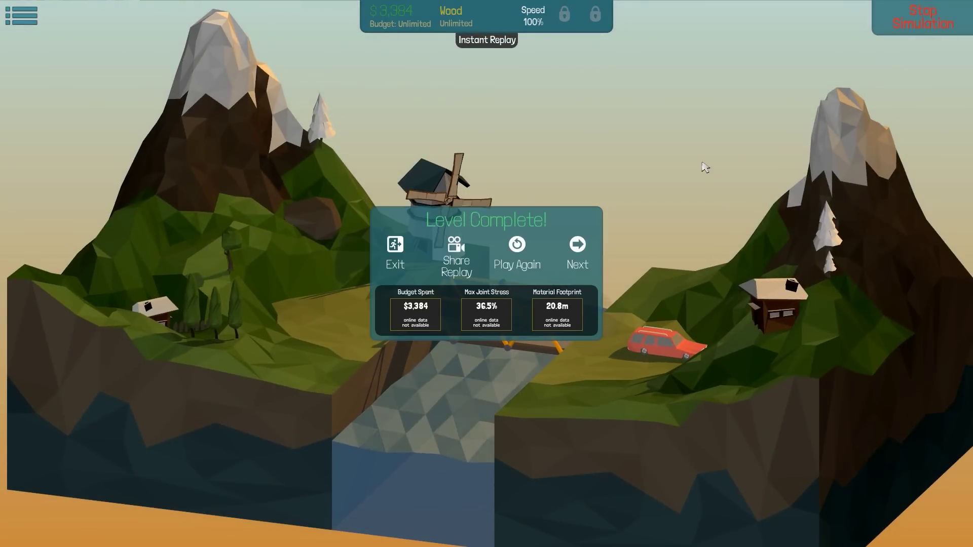
Go to the next level and lay a road from the left anchor to the right anchor.
click(577, 248)
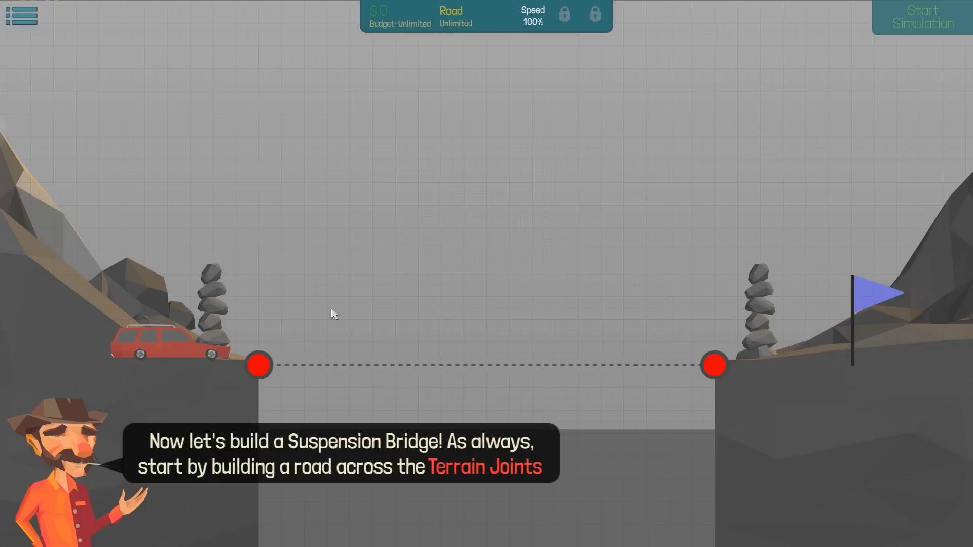
drag(724, 365, 341, 380)
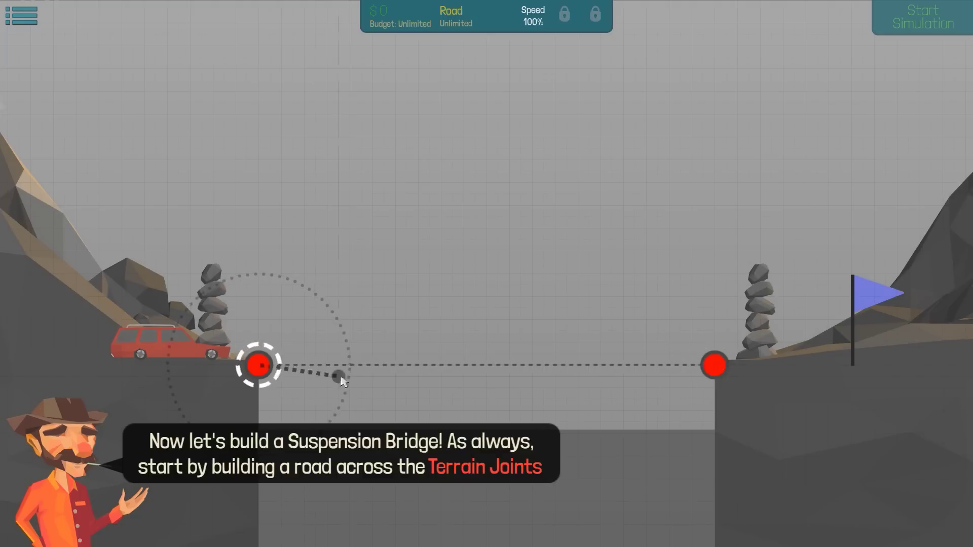
right_click(295, 339)
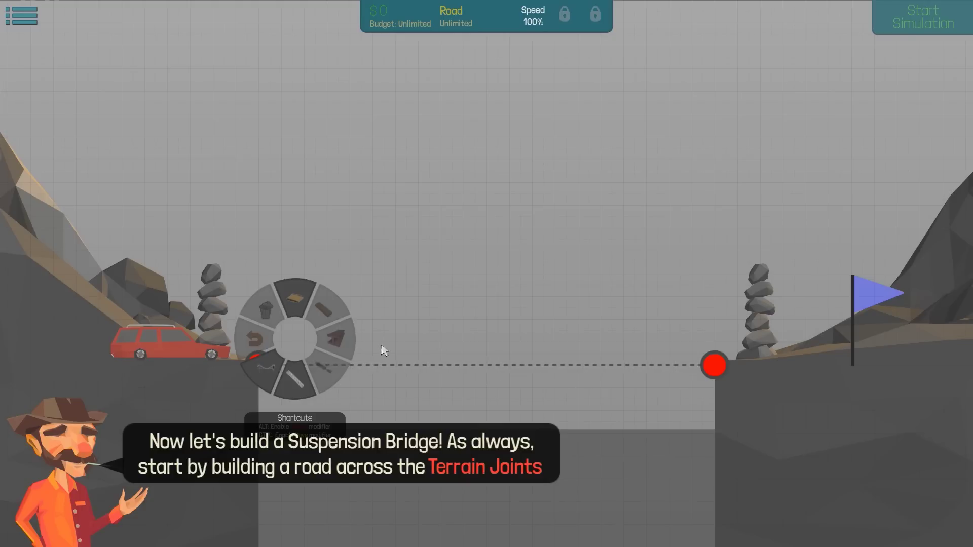
click(295, 298)
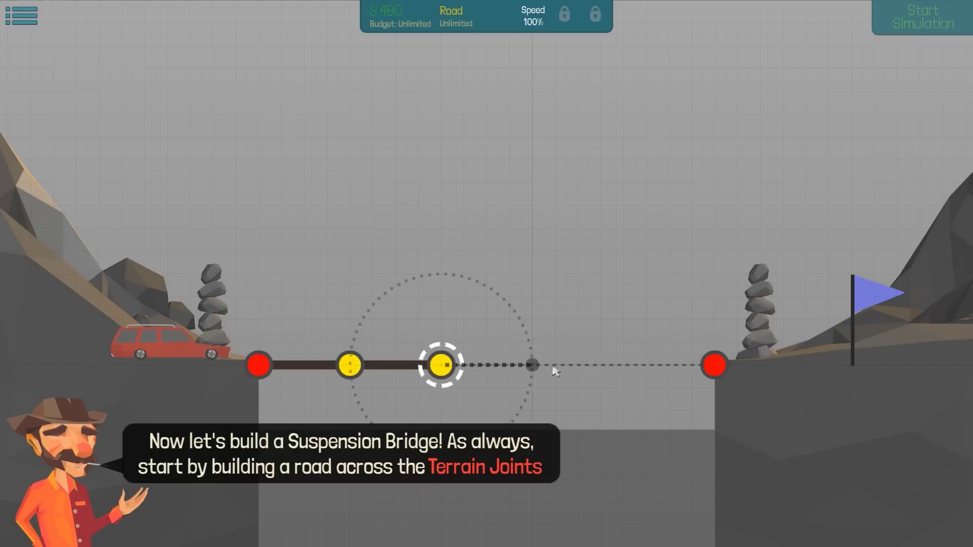
click(714, 365)
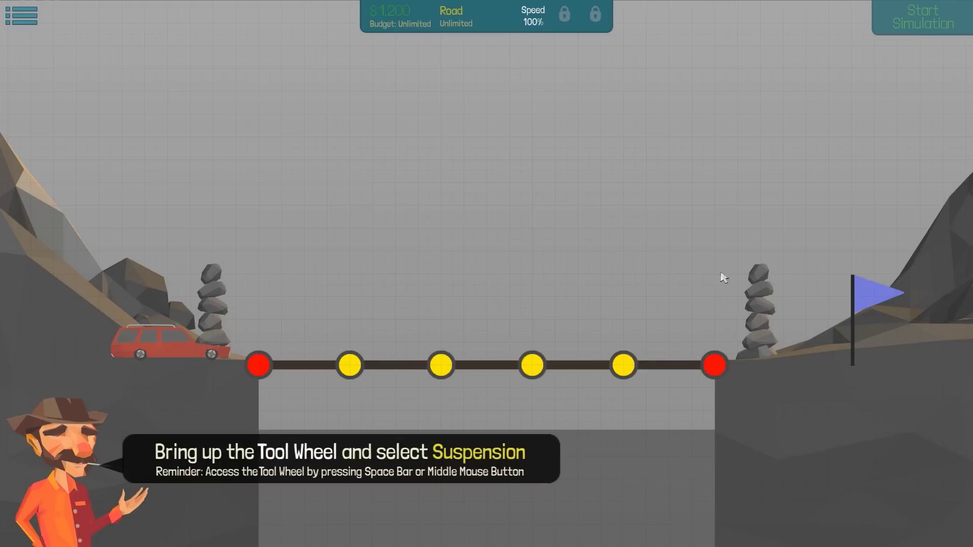
Stretch a suspension wire between the two rock tower tops.
key(space)
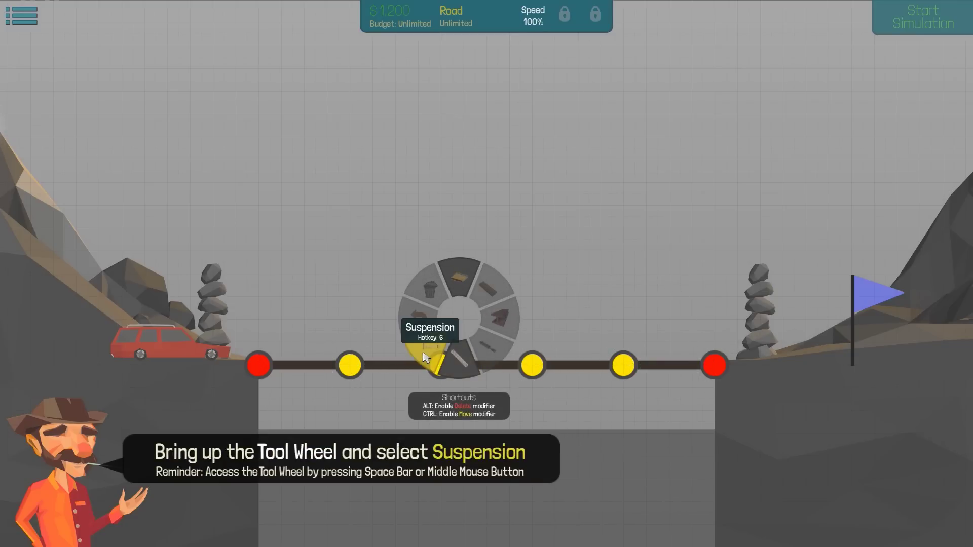
click(424, 357)
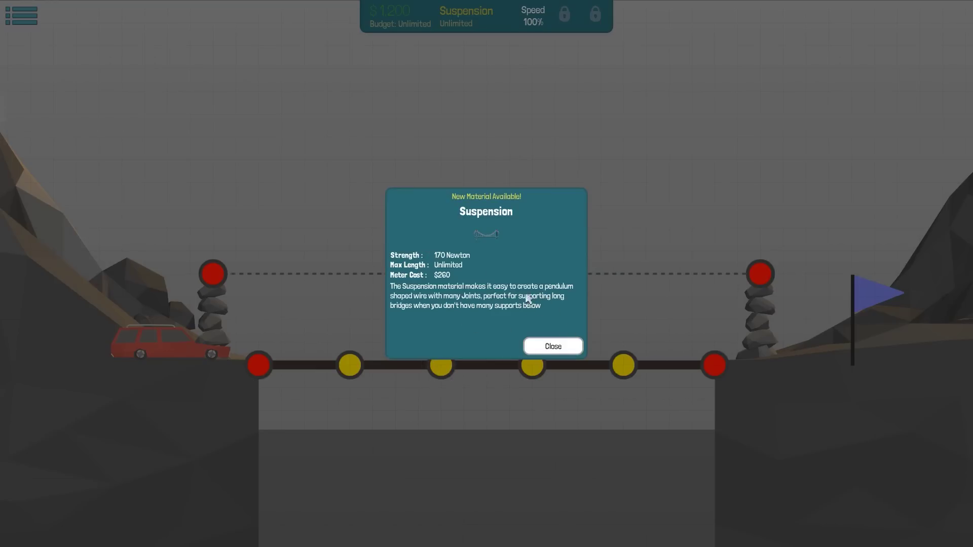
click(556, 348)
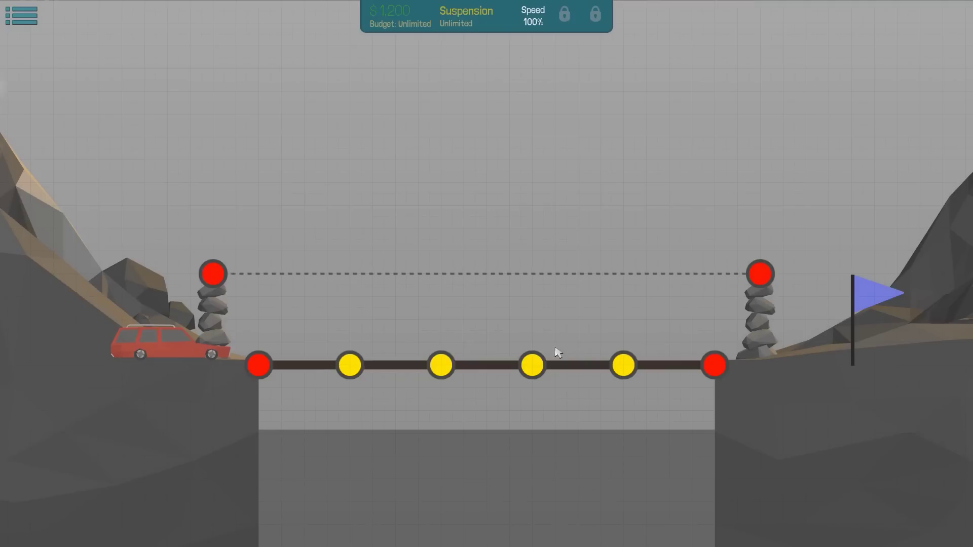
mouse_move(213, 274)
mouse_down()
mouse_move(783, 280)
mouse_move(755, 275)
mouse_up()
Hang cables from the suspension wire down to the deck joints, left to right.
middle_click(333, 344)
click(277, 343)
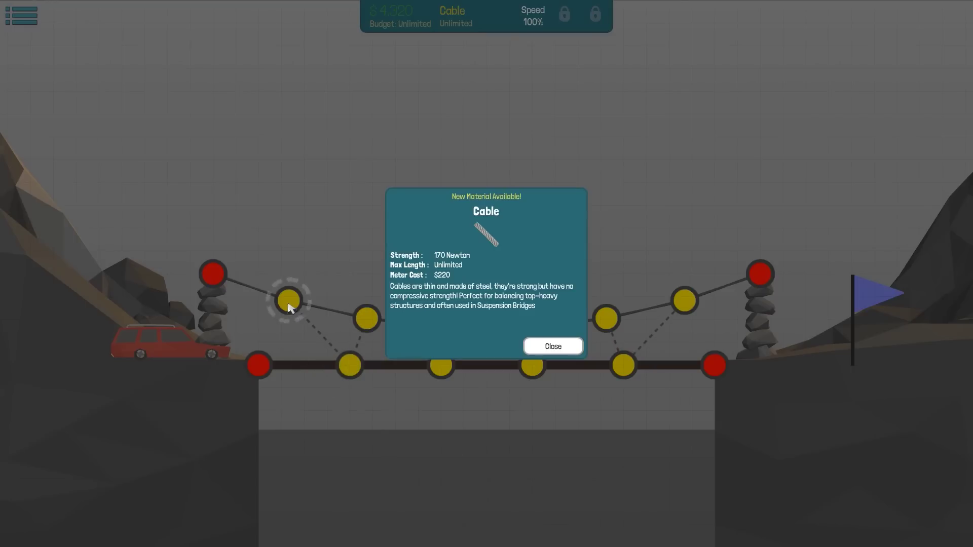
click(541, 352)
drag(290, 304, 354, 369)
middle_click(446, 329)
click(446, 371)
mouse_move(441, 365)
mouse_down()
mouse_move(537, 352)
mouse_move(526, 333)
mouse_up()
middle_click(526, 333)
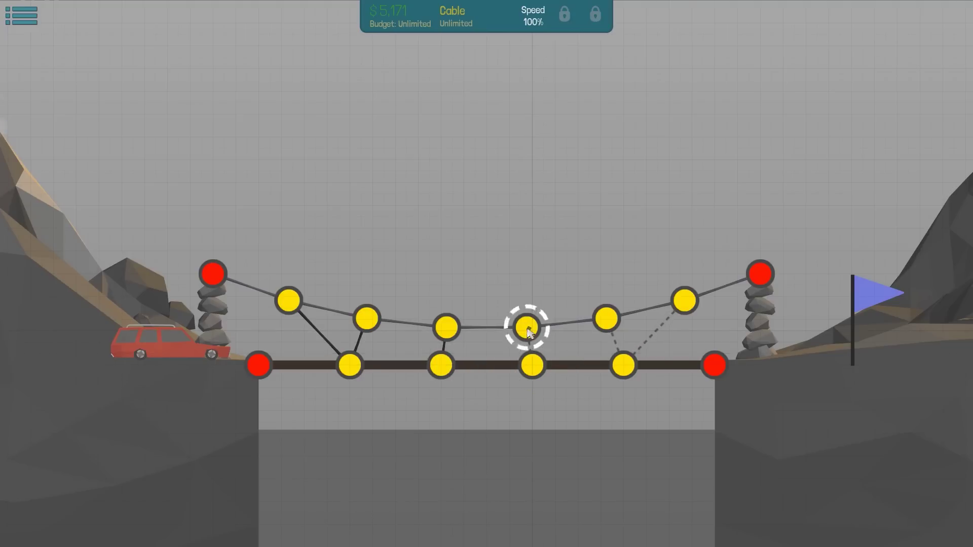
middle_click(537, 373)
middle_click(626, 373)
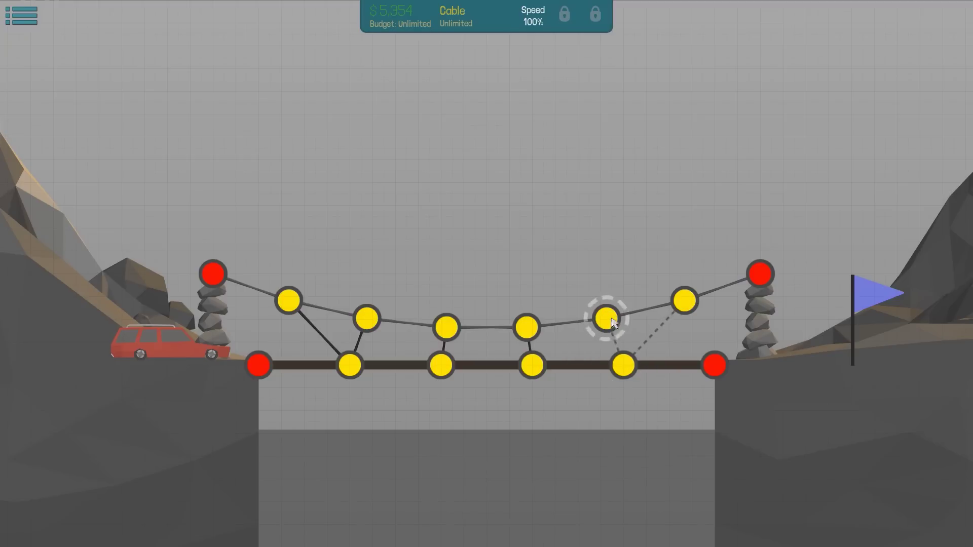
drag(655, 332, 684, 300)
Run the suspension bridge test again to completion and continue to the Drawbridge level.
key(space)
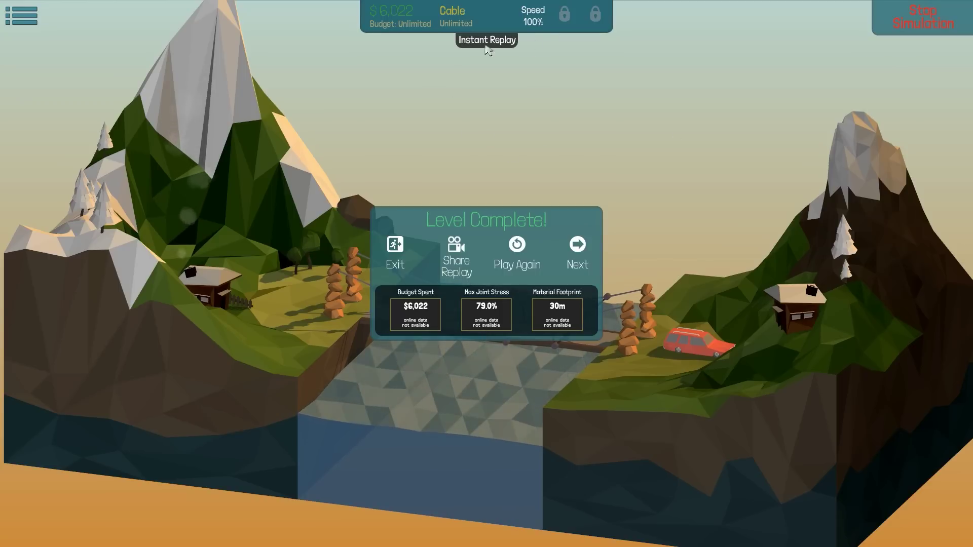
click(521, 252)
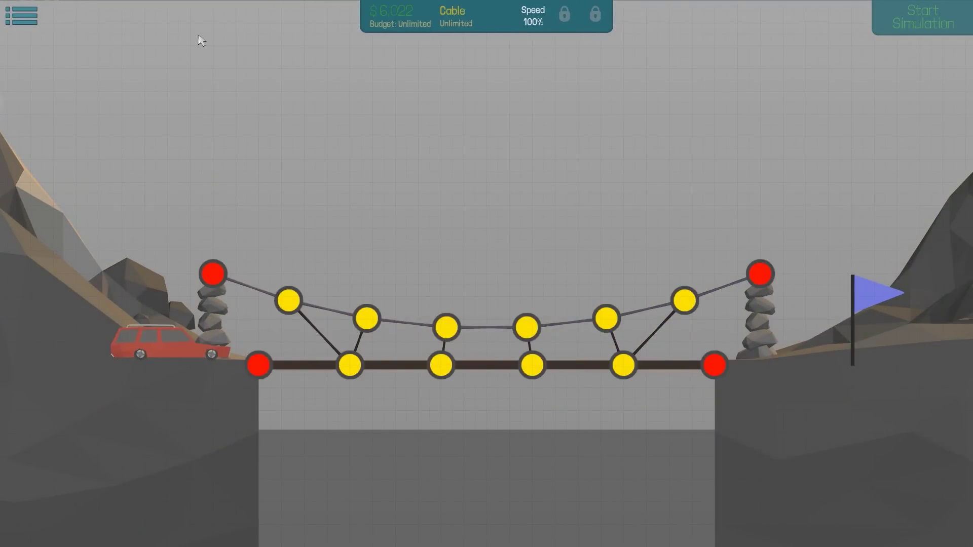
click(910, 25)
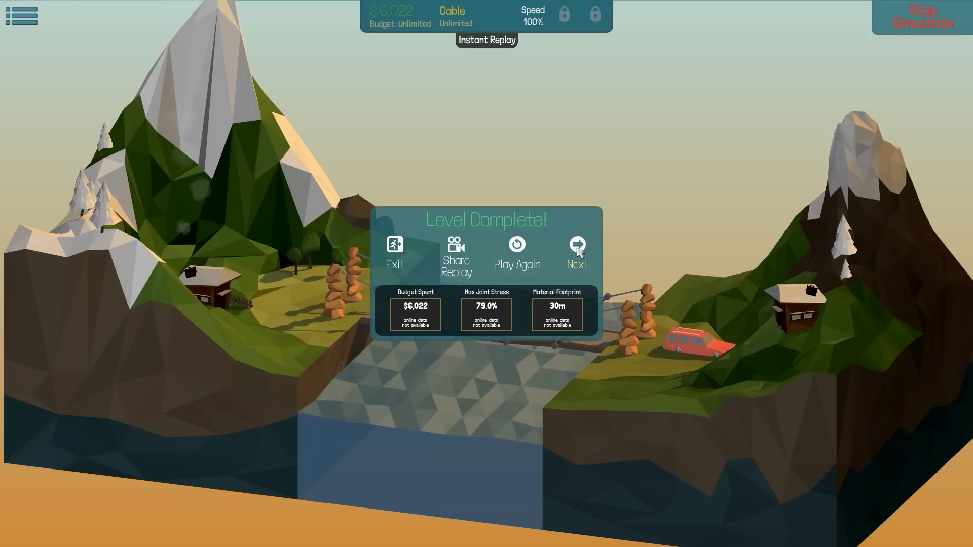
click(578, 252)
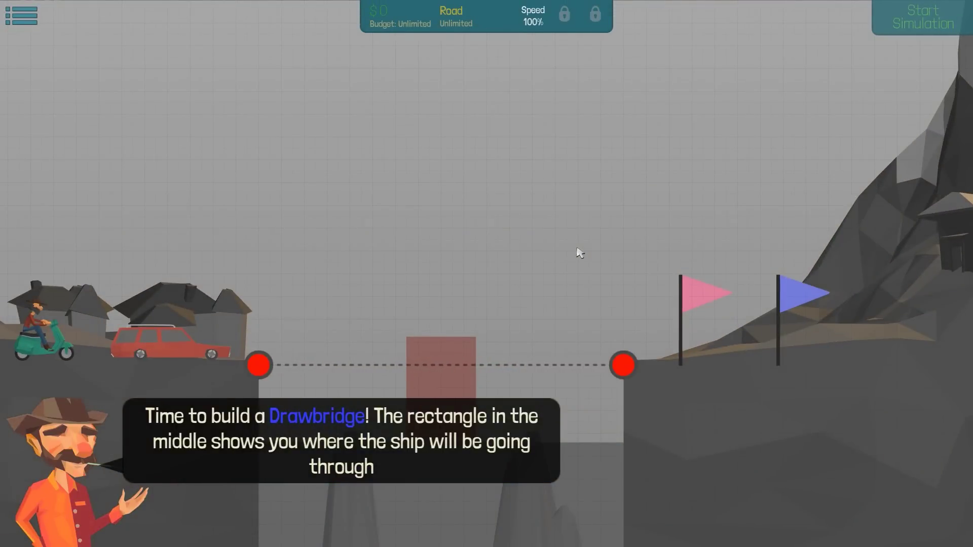
Finish the drawbridge road deck out to the right anchor.
right_click(577, 252)
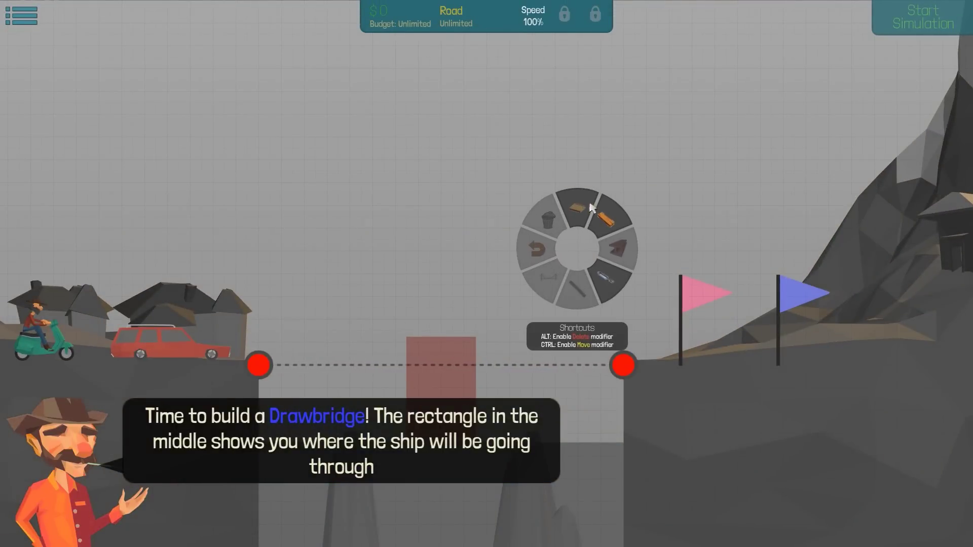
click(592, 210)
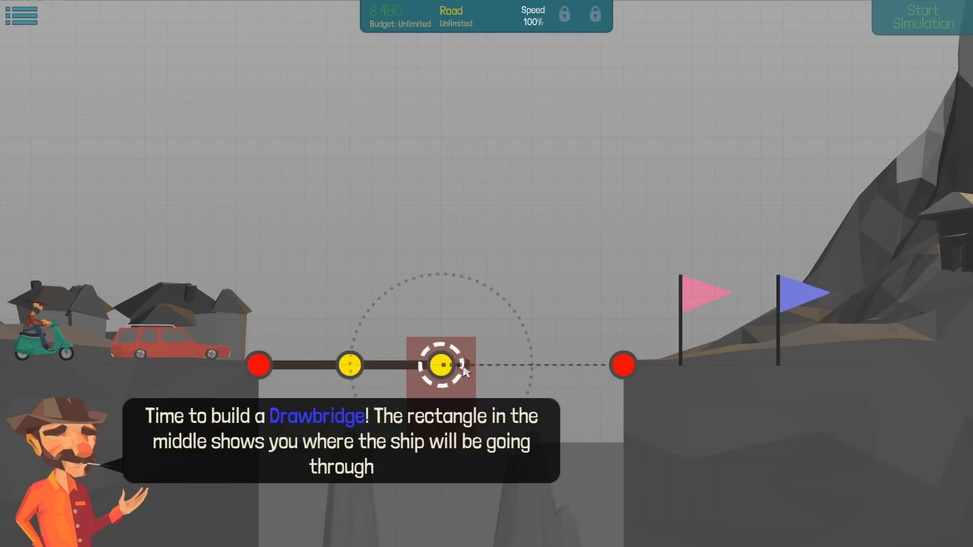
click(625, 366)
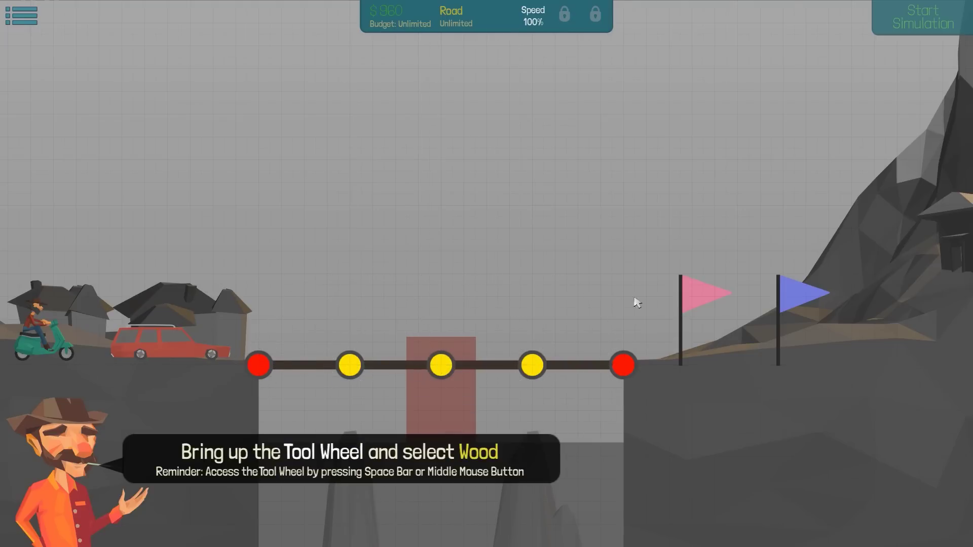
Add wooden posts from the deck down to the left and right rocks.
key(space)
click(569, 311)
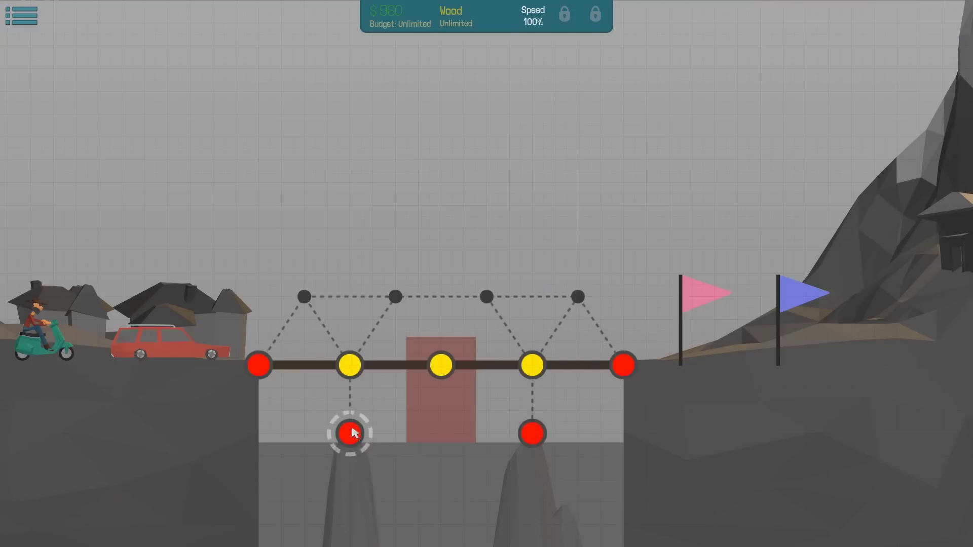
drag(350, 433, 350, 365)
key(space)
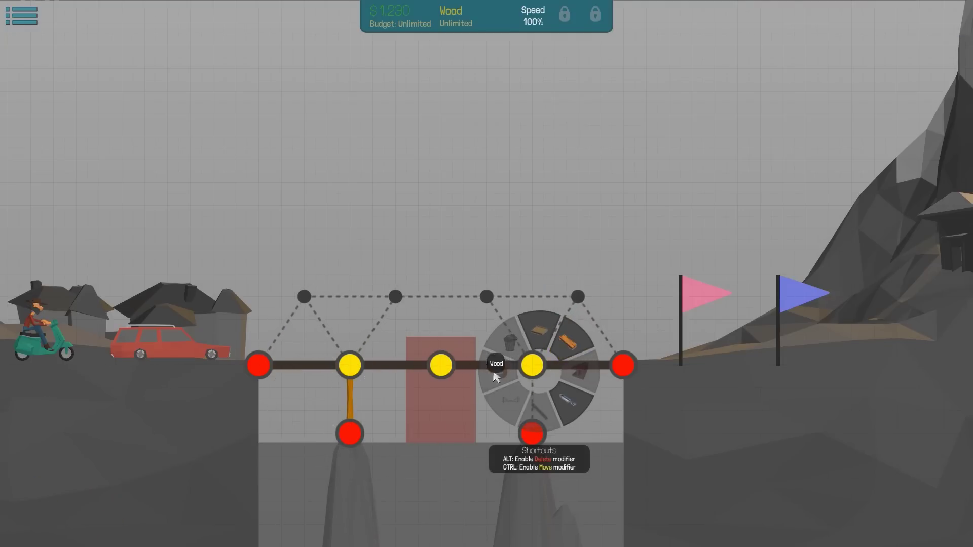
drag(533, 365, 532, 433)
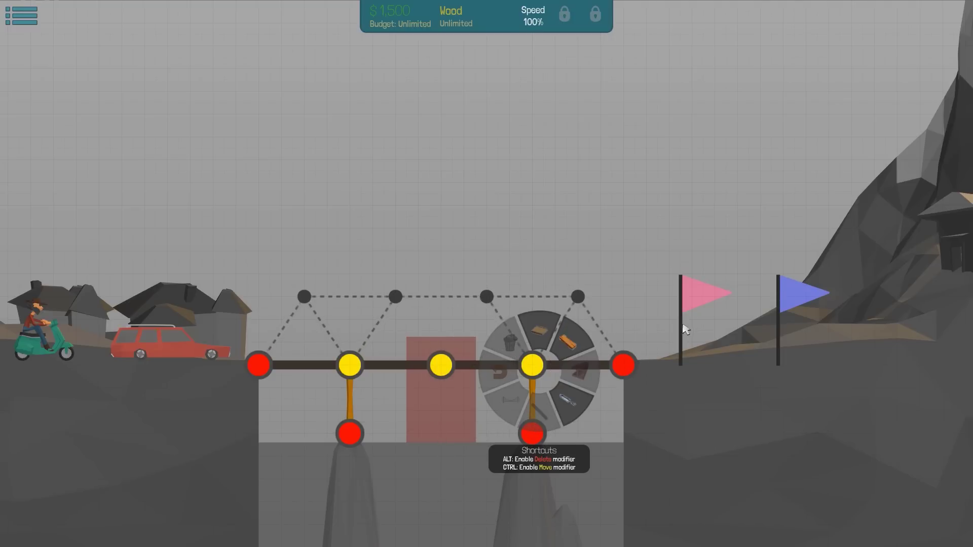
Build a wooden truss with a top chord above the deck, then select hydraulic pistons.
click(623, 365)
click(577, 297)
click(532, 366)
click(487, 297)
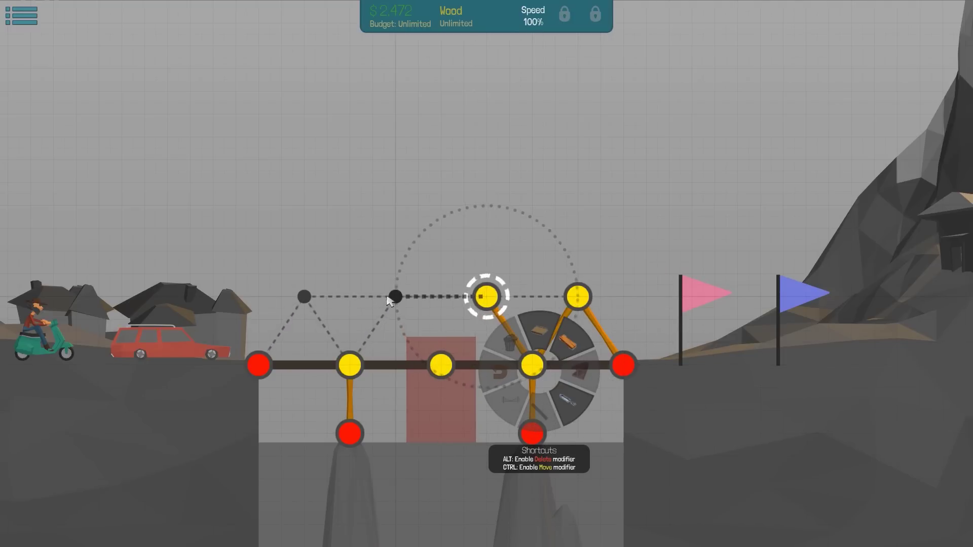
click(395, 297)
click(350, 365)
click(304, 297)
click(259, 366)
click(304, 297)
click(396, 297)
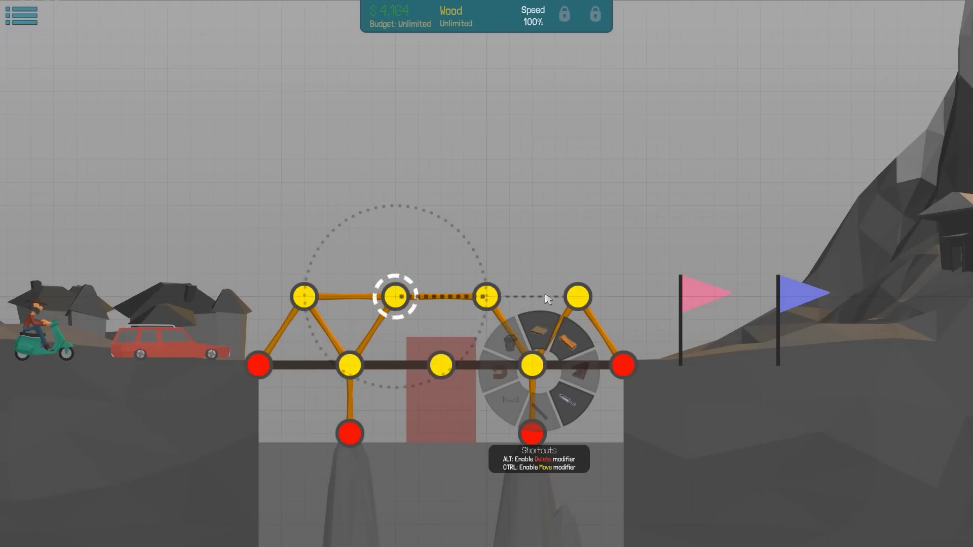
click(487, 296)
click(578, 296)
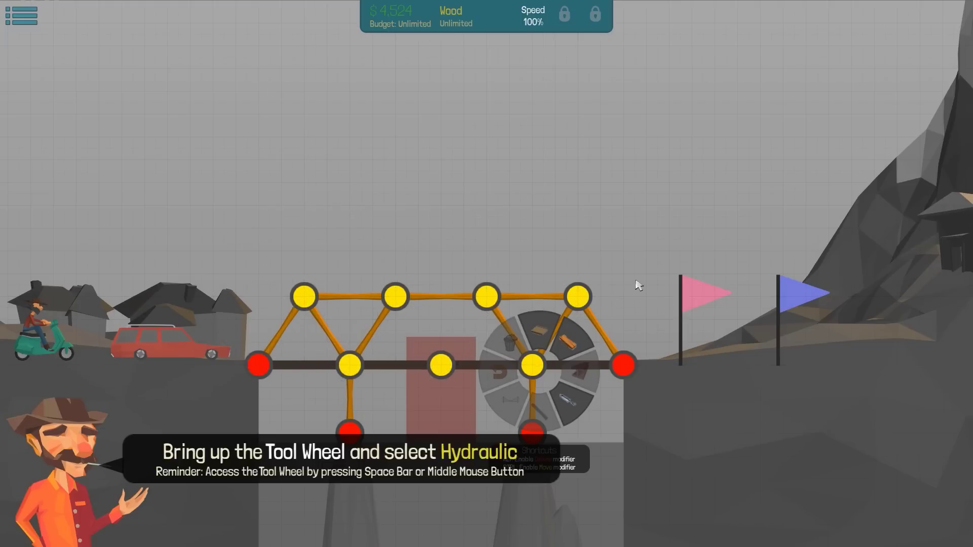
click(567, 399)
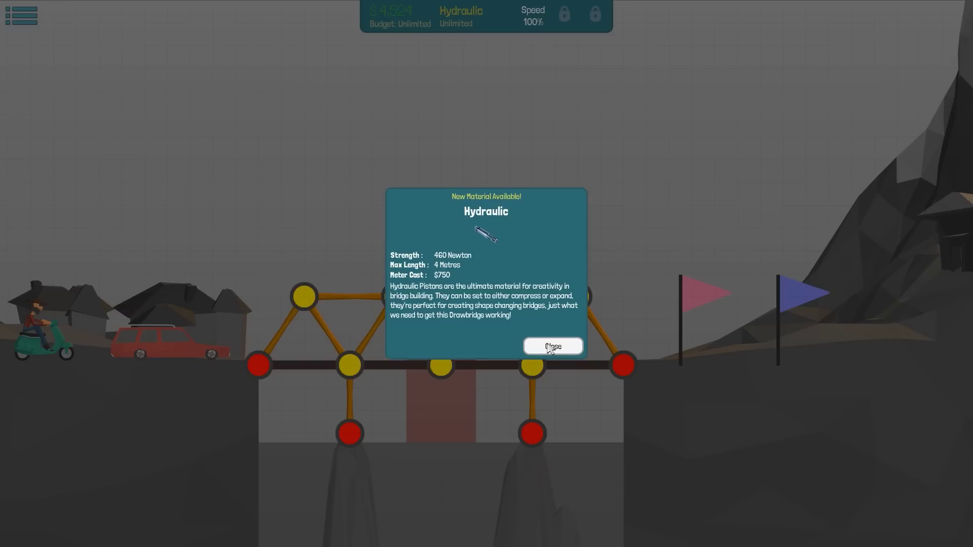
Attach two pistons from the middle deck joint to the upper truss joints, split that joint, and test.
click(551, 348)
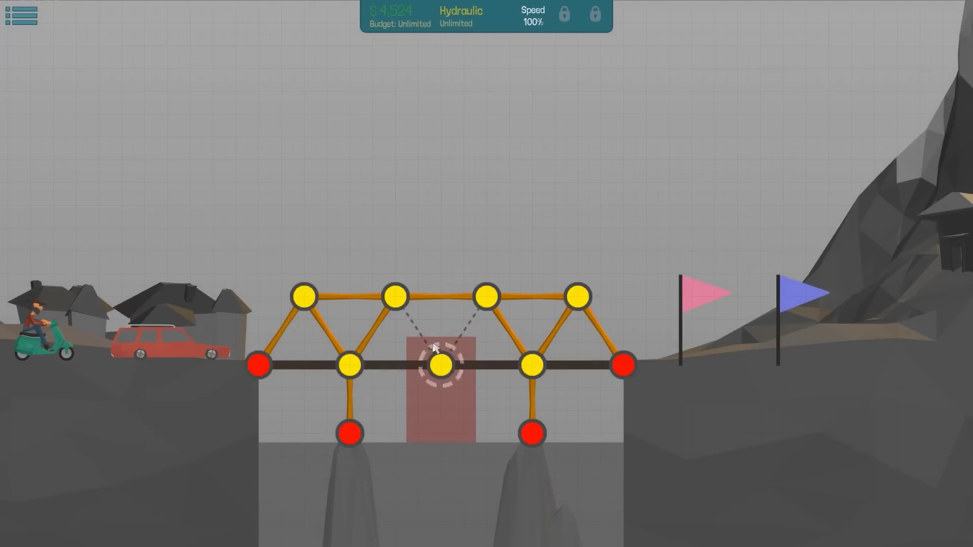
click(443, 364)
click(395, 297)
click(457, 331)
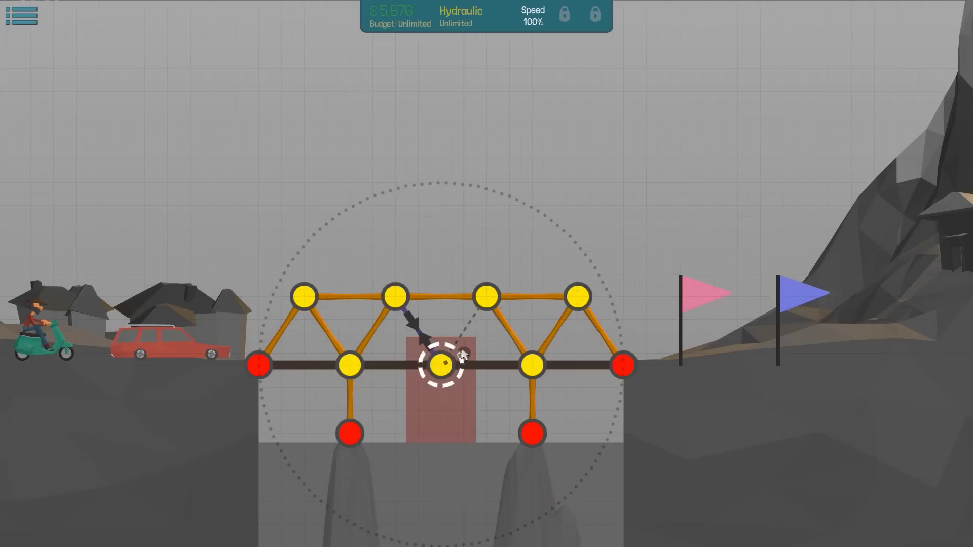
click(483, 331)
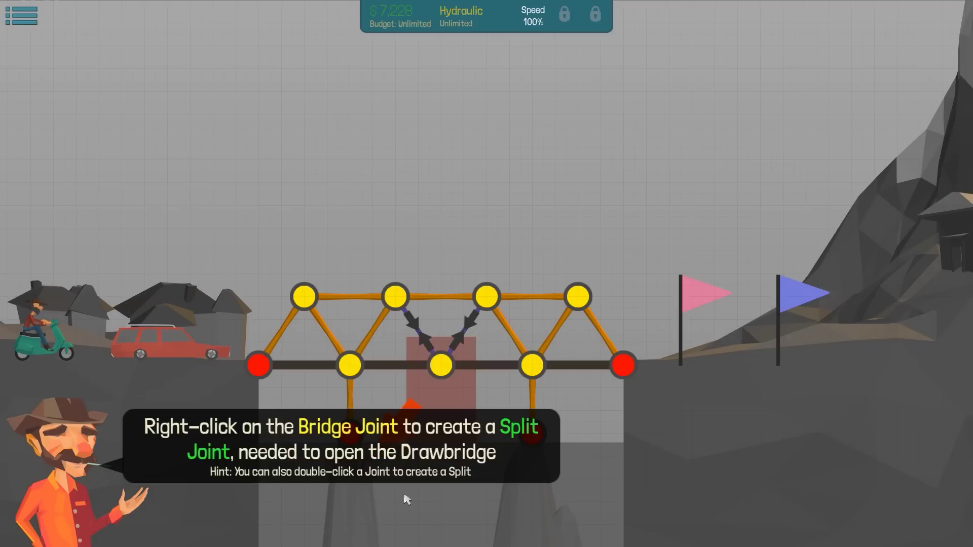
right_click(440, 365)
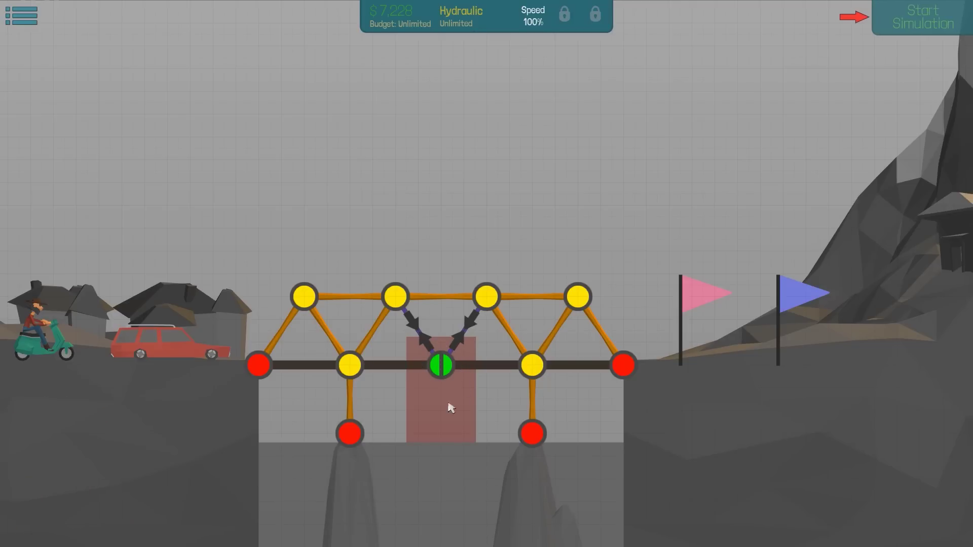
key(space)
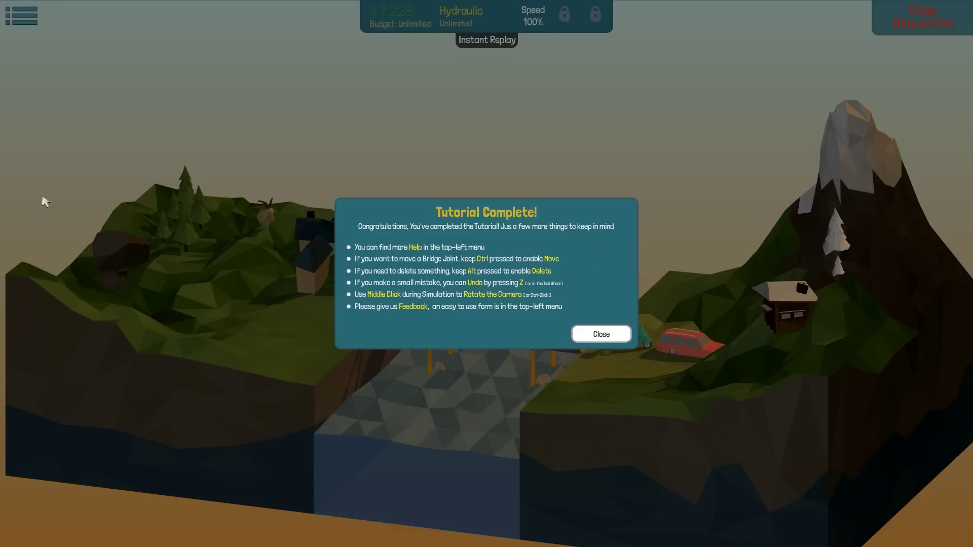
Dismiss the Tutorial Complete and stress notices and start the next level.
click(602, 339)
click(581, 263)
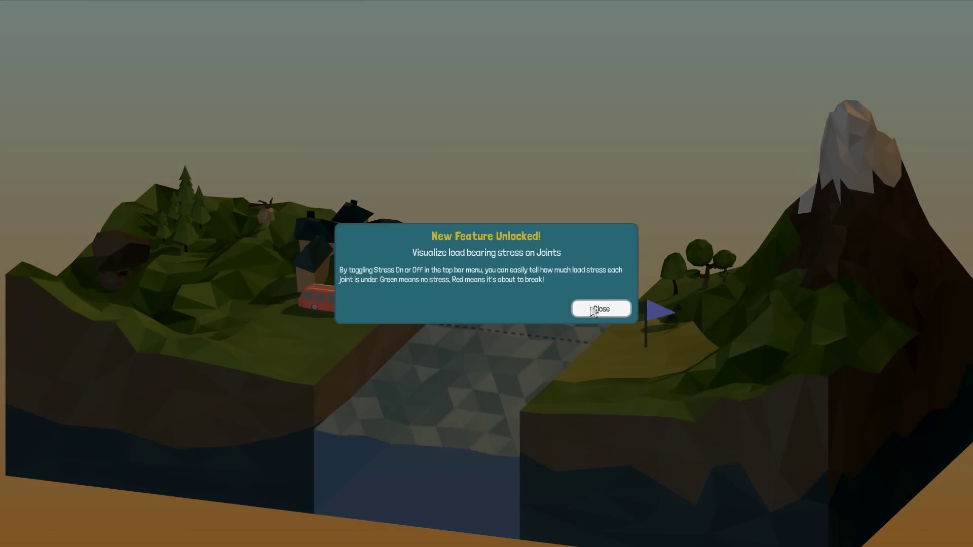
click(593, 310)
click(486, 313)
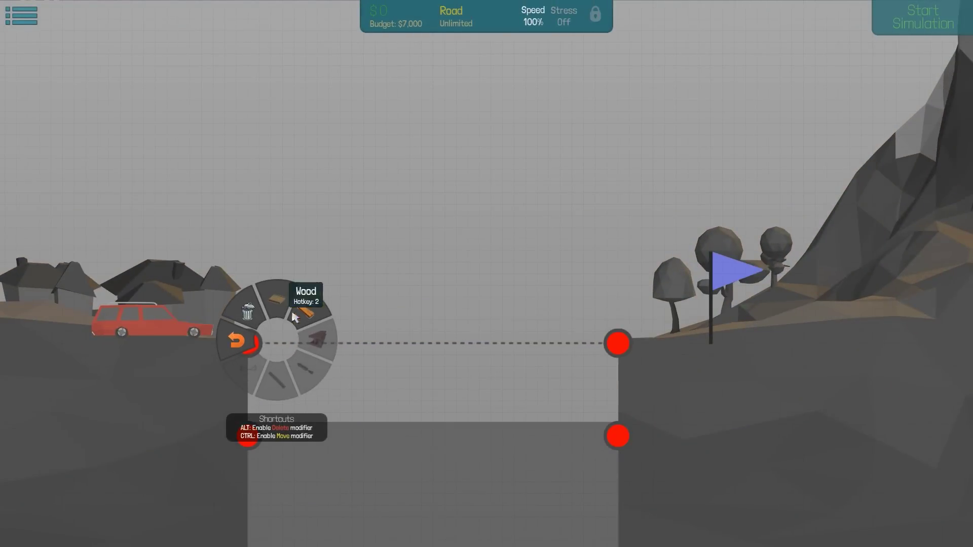
Lay a road deck across the gap from the left anchor to the right anchor.
click(274, 327)
click(247, 344)
click(339, 343)
click(433, 342)
click(561, 343)
click(618, 343)
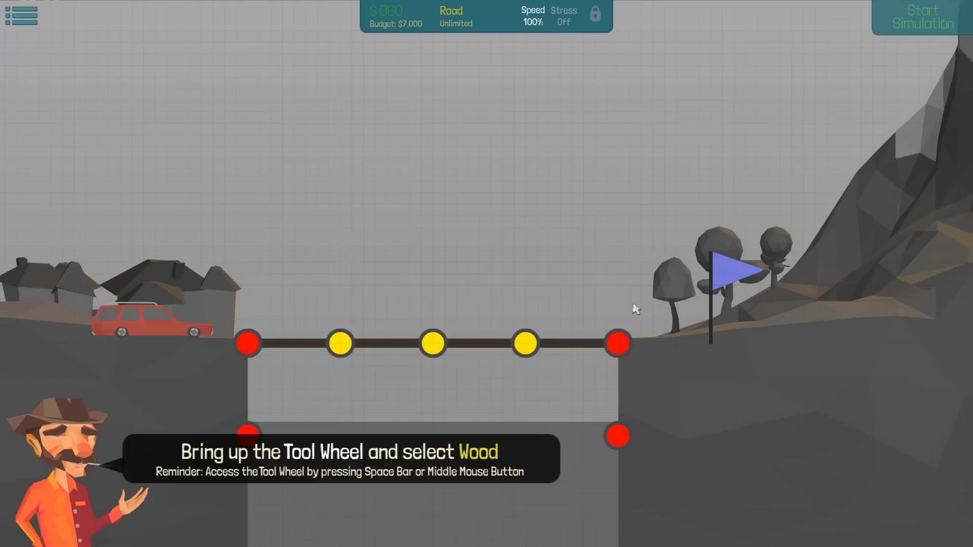
Build a wooden strut from the lower left anchor and a braced lower chord beneath the road.
key(space)
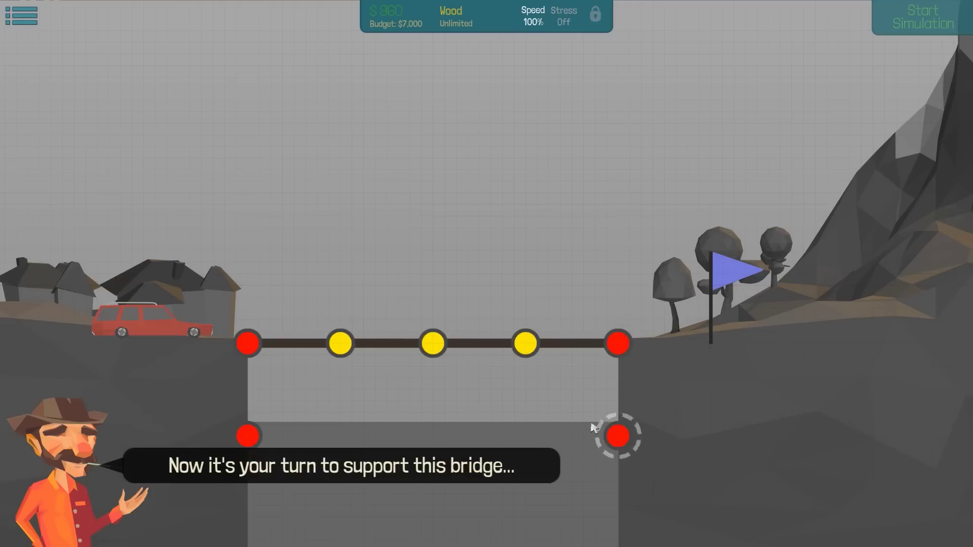
click(256, 432)
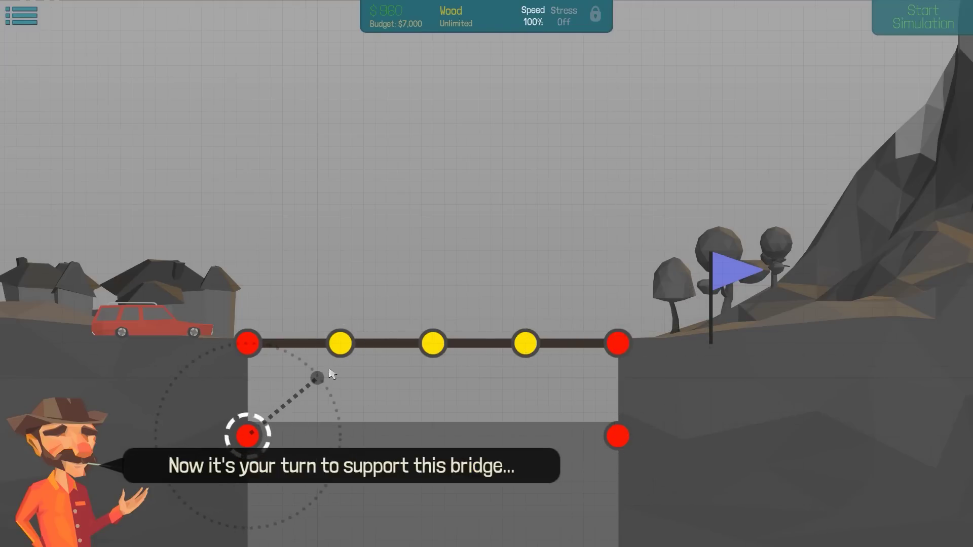
click(351, 387)
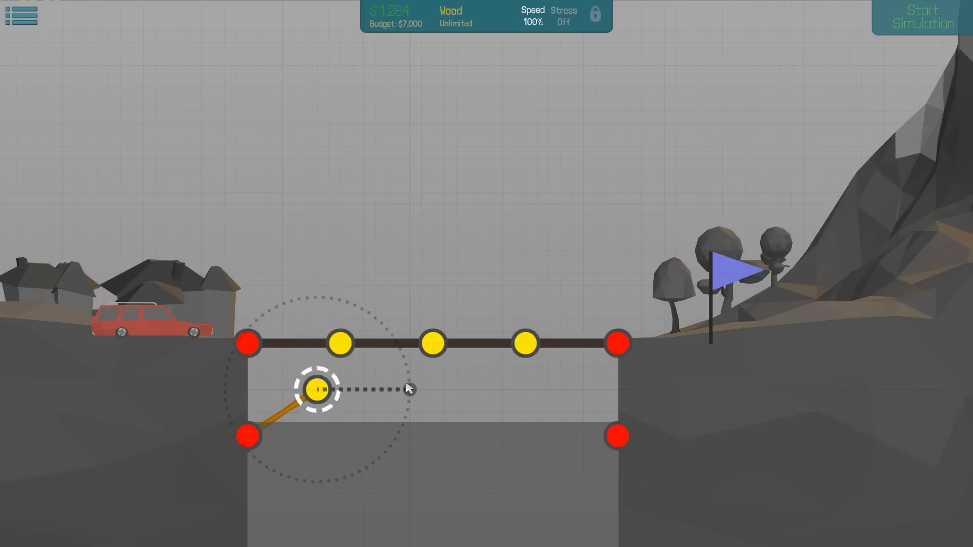
click(340, 345)
click(435, 348)
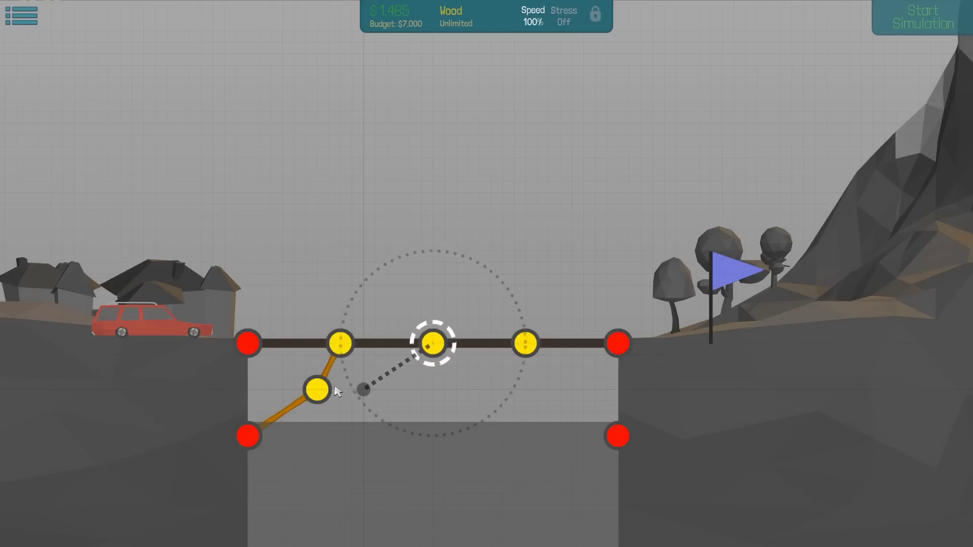
click(364, 389)
click(317, 391)
click(339, 345)
click(364, 390)
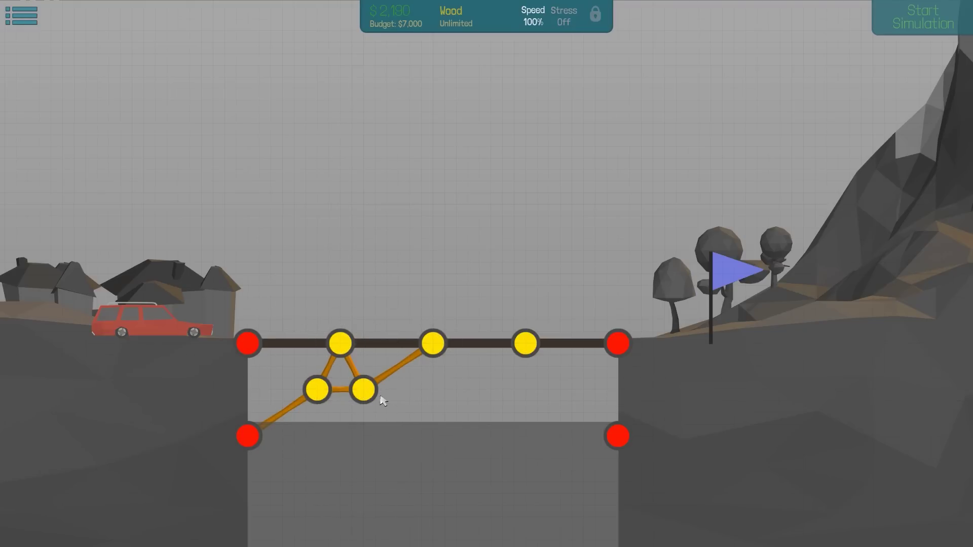
click(363, 390)
click(456, 389)
click(525, 343)
click(433, 343)
click(456, 389)
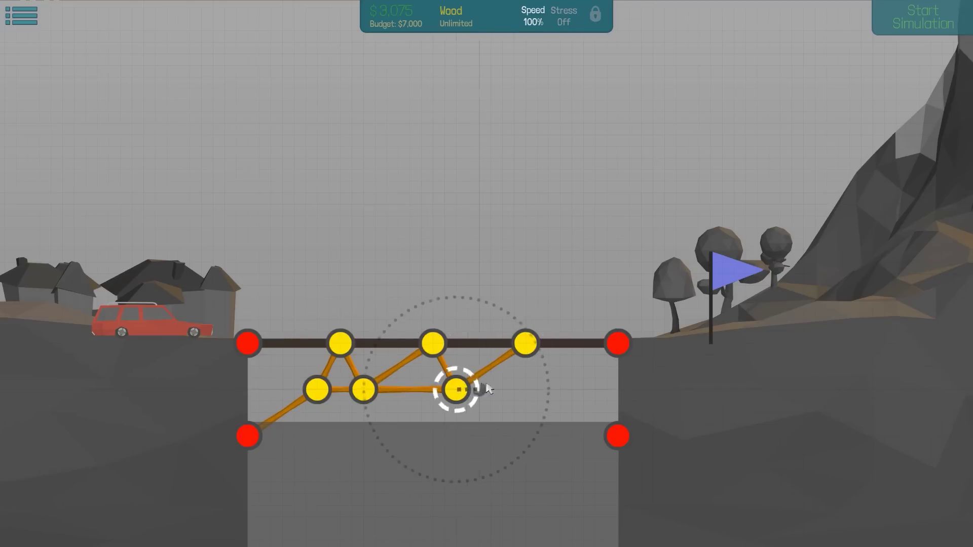
Add a wooden strut to the lower right anchor and a vertical post up to the road.
click(525, 345)
click(583, 412)
click(617, 435)
click(583, 412)
click(617, 345)
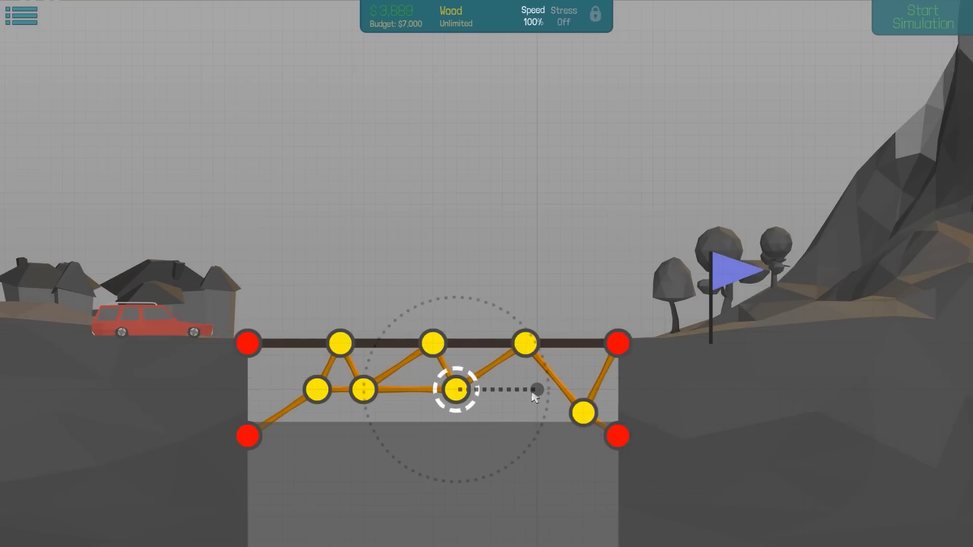
click(525, 390)
click(583, 412)
click(526, 389)
click(525, 343)
right_click(444, 354)
right_click(565, 343)
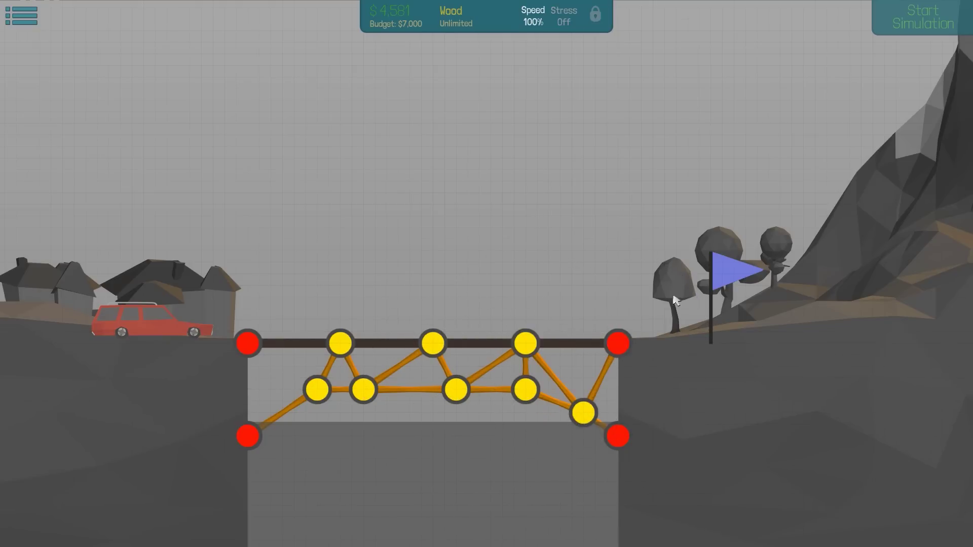
Test the under-truss bridge to completion and continue to the next level.
key(space)
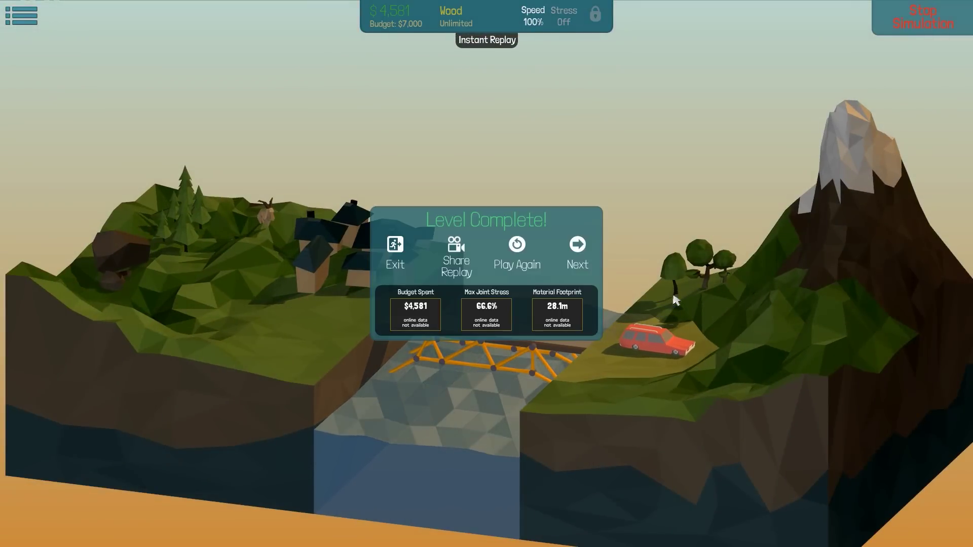
click(577, 248)
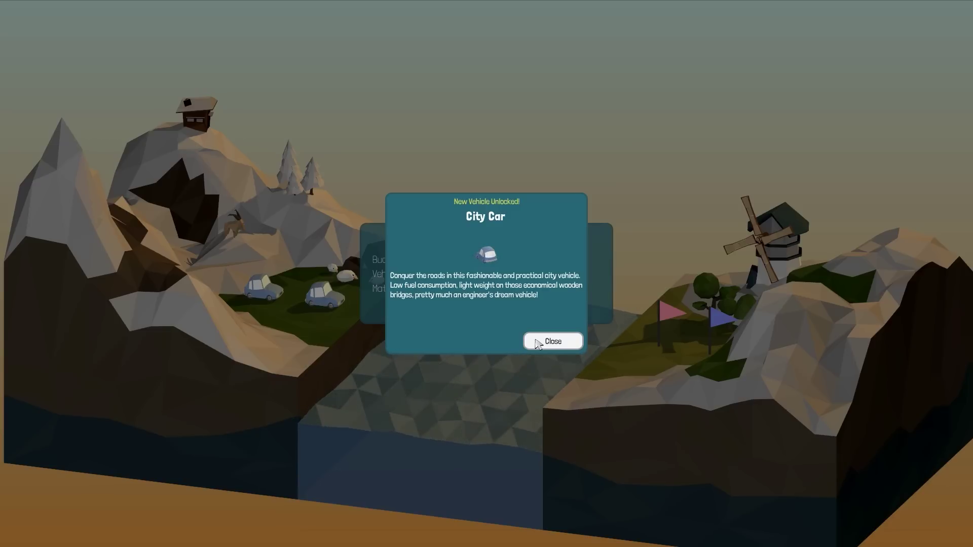
Dismiss the City Car notice, start the 10m Simple Bridge, and lay road anchor to anchor.
click(536, 343)
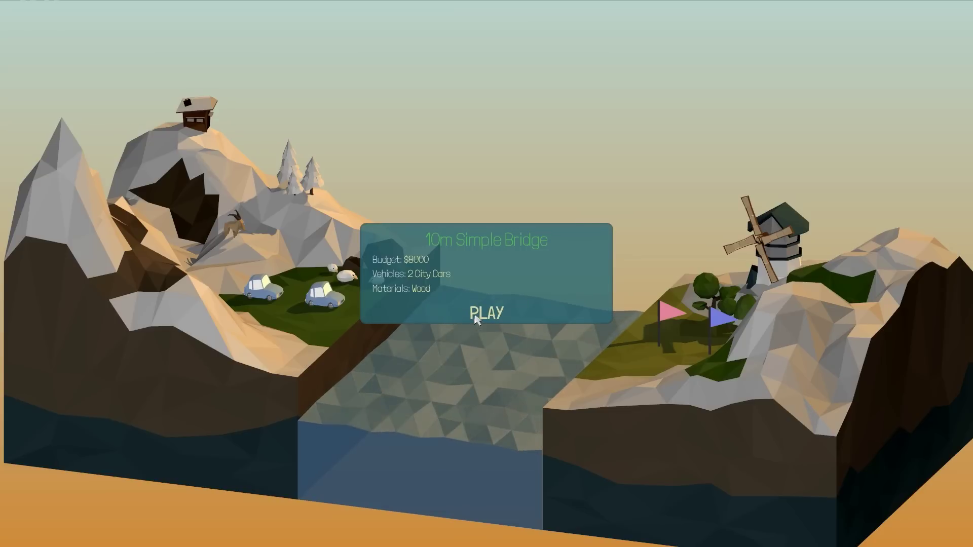
click(481, 319)
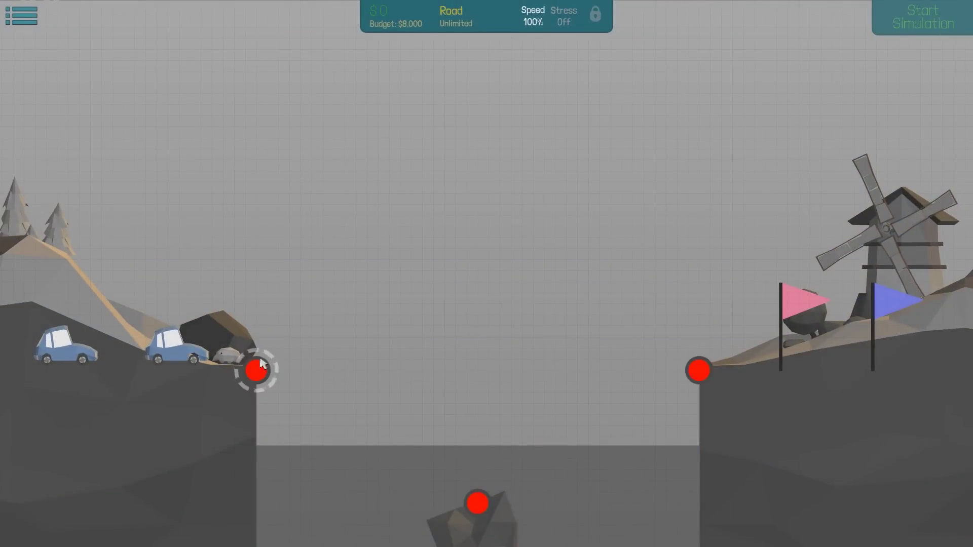
click(346, 371)
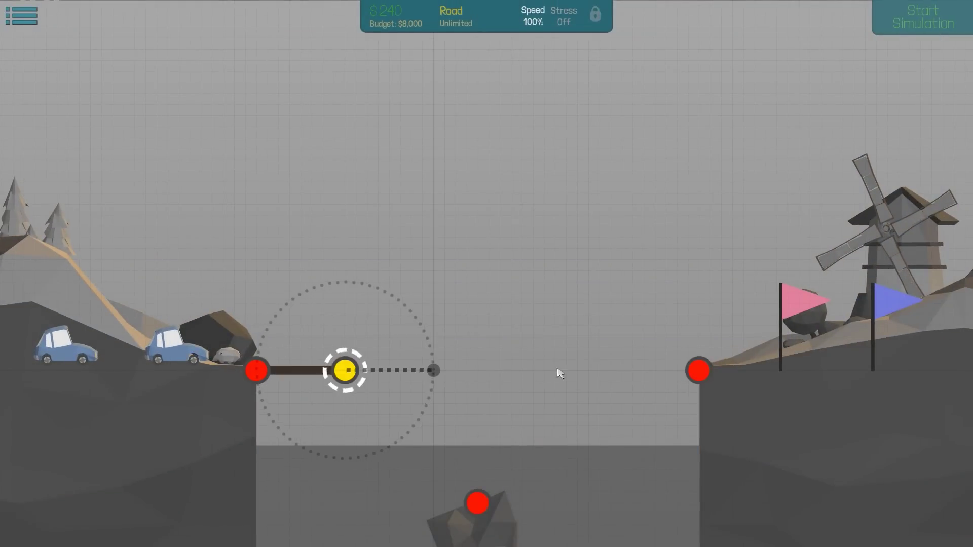
click(601, 371)
click(680, 368)
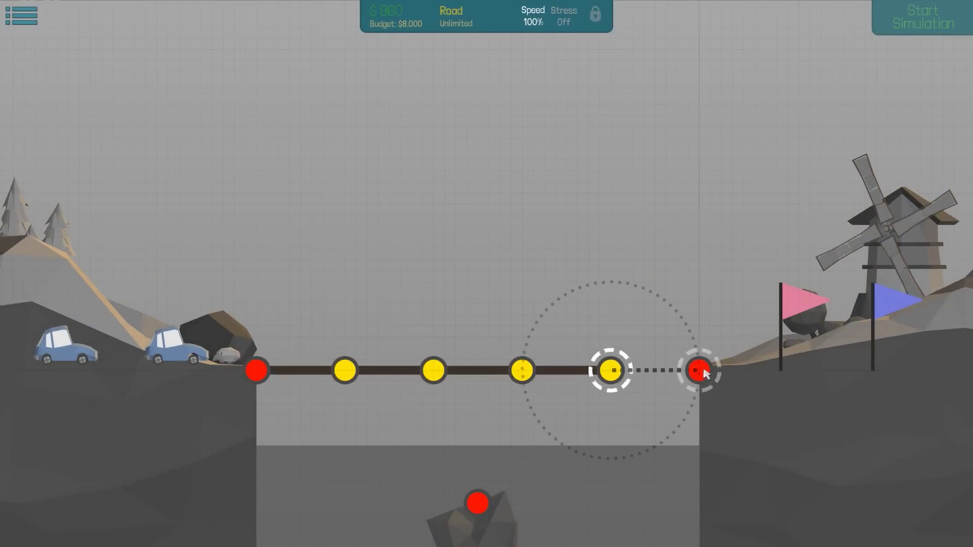
click(698, 370)
right_click(579, 406)
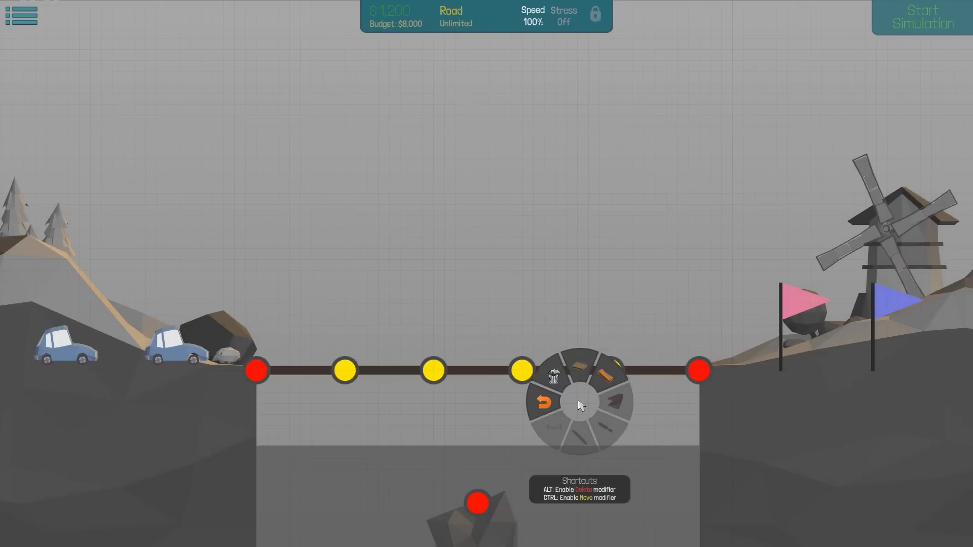
Place two wooden beams rising left and right from the lower rock anchor.
click(602, 372)
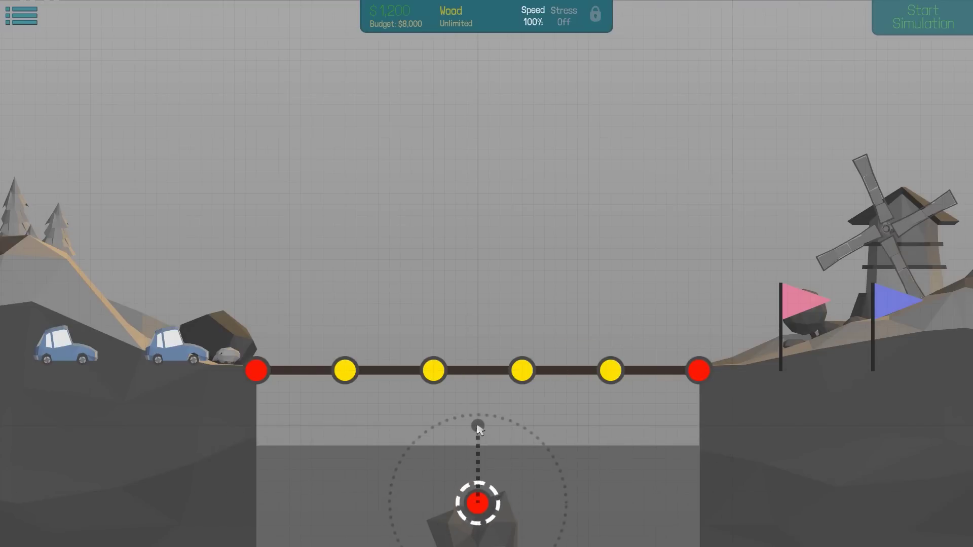
click(387, 427)
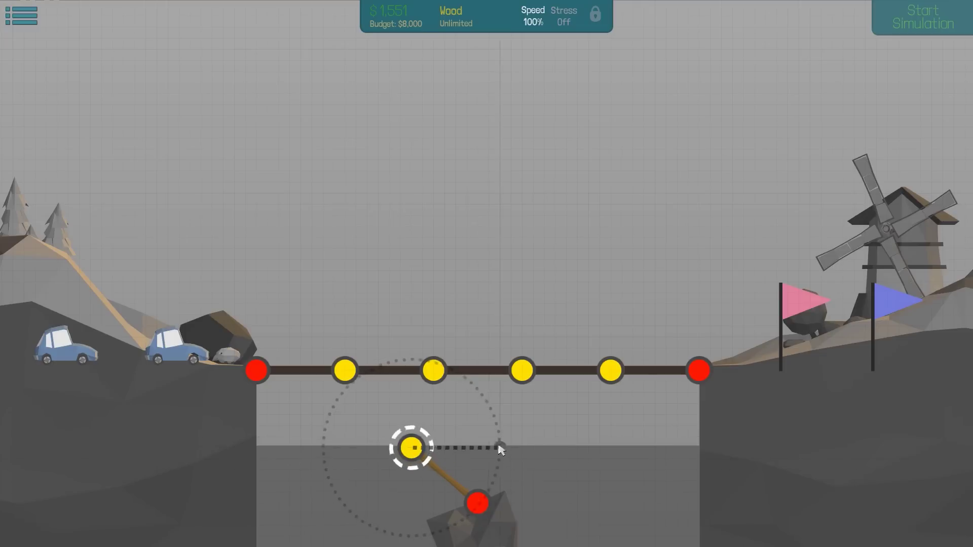
click(579, 423)
right_click(381, 395)
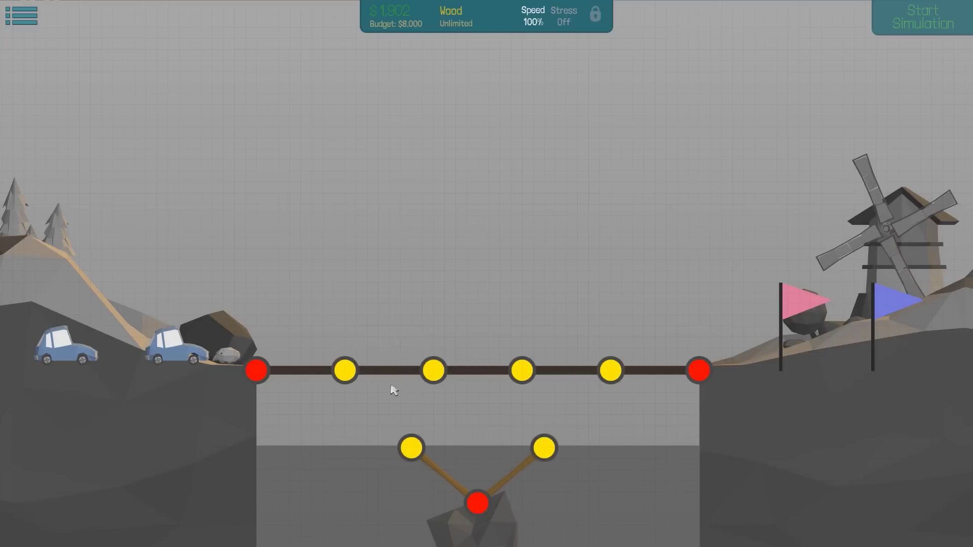
right_click(393, 392)
click(432, 357)
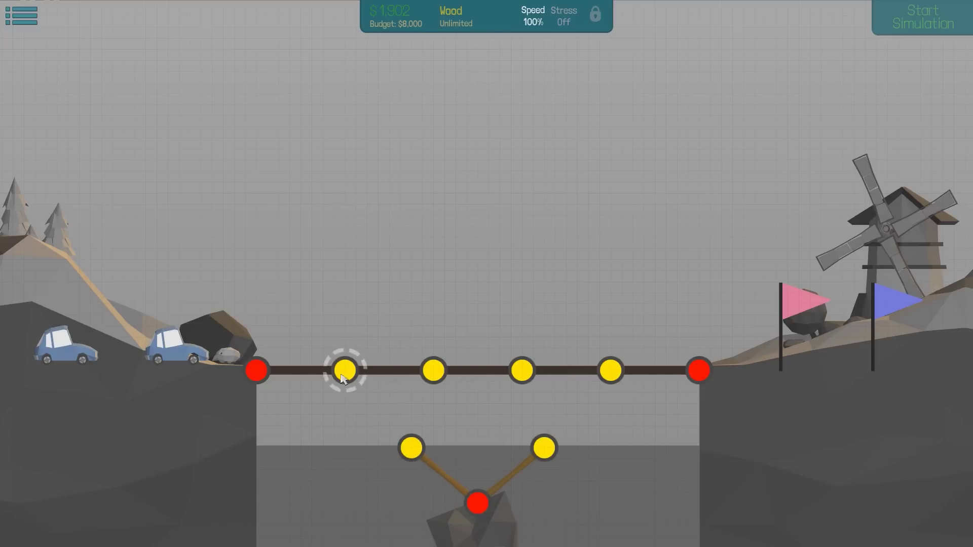
Tie the truss joints and a new central joint up to the deck joints with wood beams.
drag(408, 445, 366, 414)
mouse_move(367, 414)
mouse_down()
mouse_move(411, 447)
mouse_move(443, 445)
mouse_up()
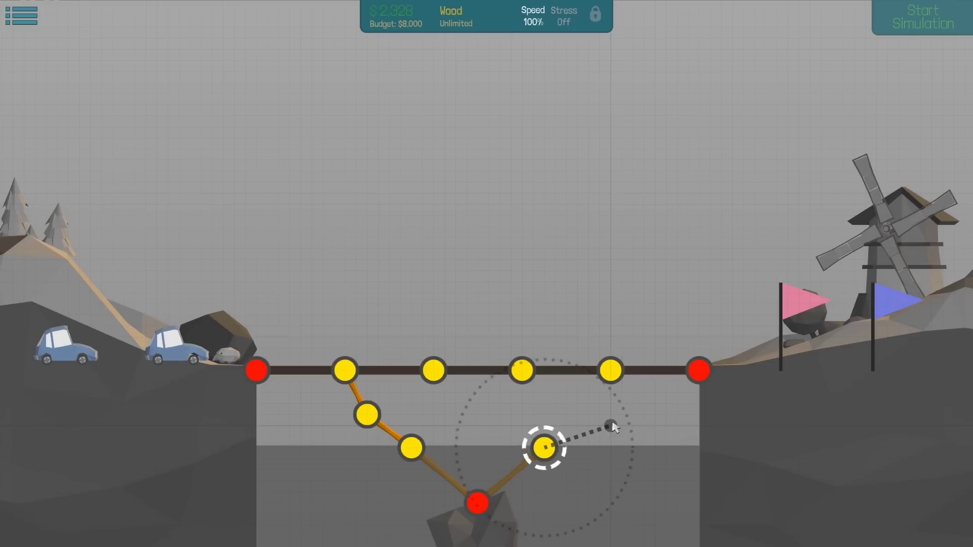
drag(619, 434, 600, 425)
drag(600, 426, 610, 370)
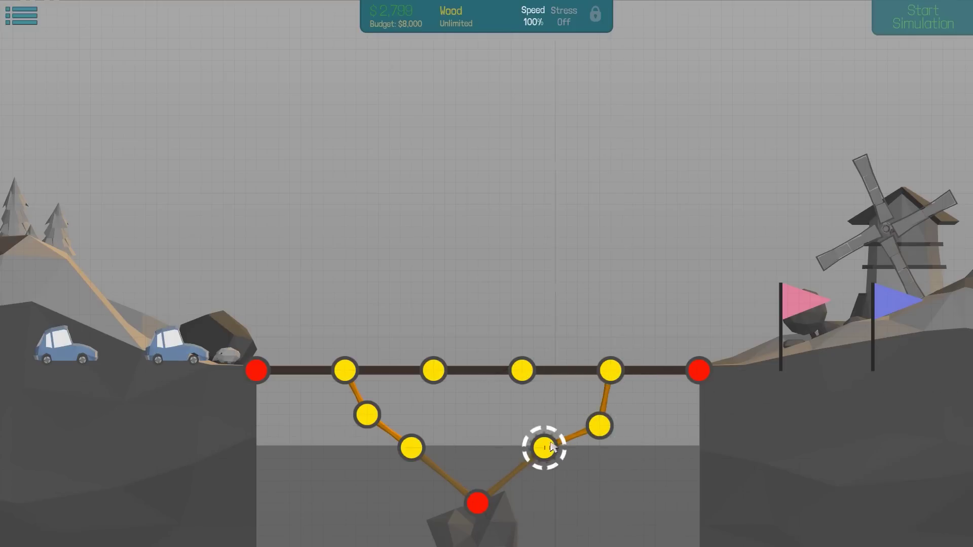
drag(544, 447, 523, 372)
drag(433, 373, 433, 370)
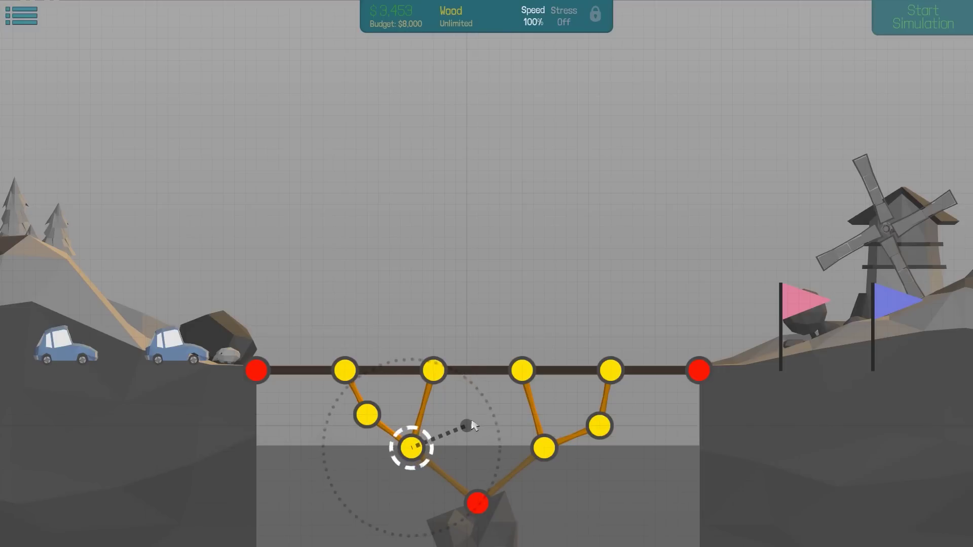
mouse_move(413, 452)
mouse_down()
mouse_move(477, 414)
mouse_move(538, 451)
mouse_up()
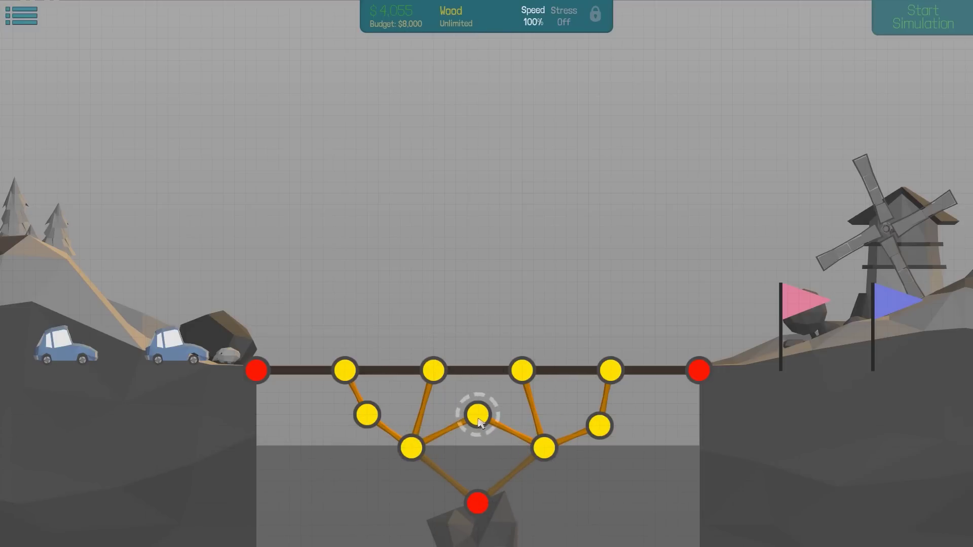
drag(479, 422, 437, 372)
drag(477, 415, 522, 371)
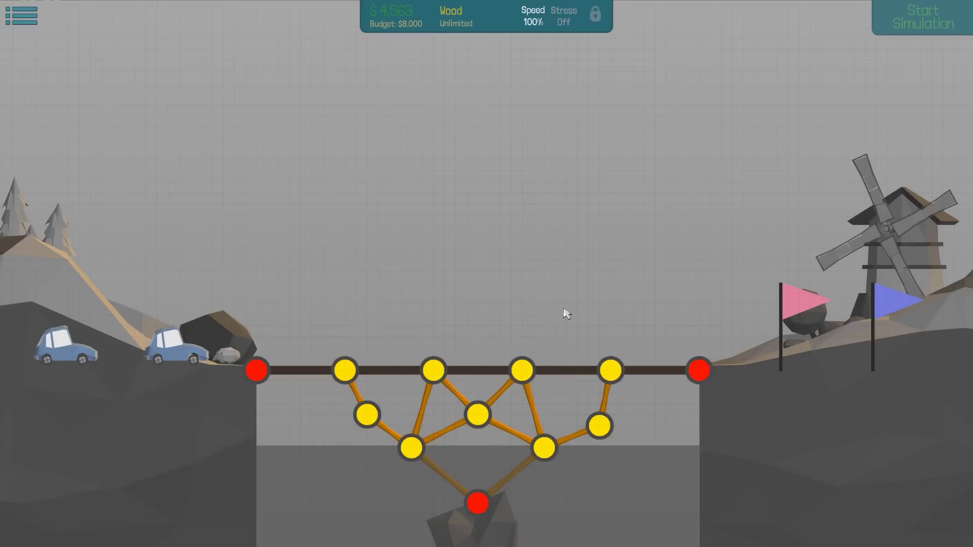
right_click(213, 342)
Run the 10m bridge simulation to Level Complete and open the 16m Simple Bridge level.
key(space)
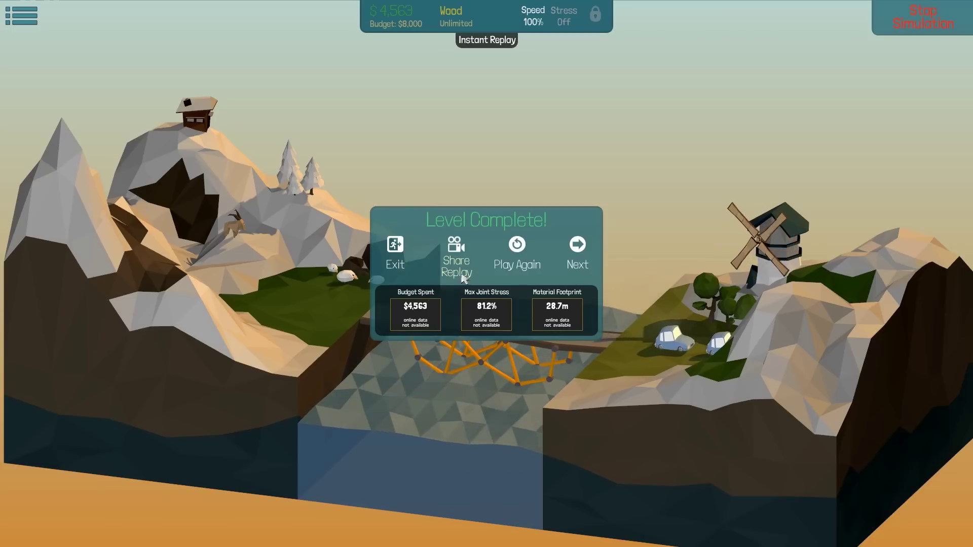
click(578, 247)
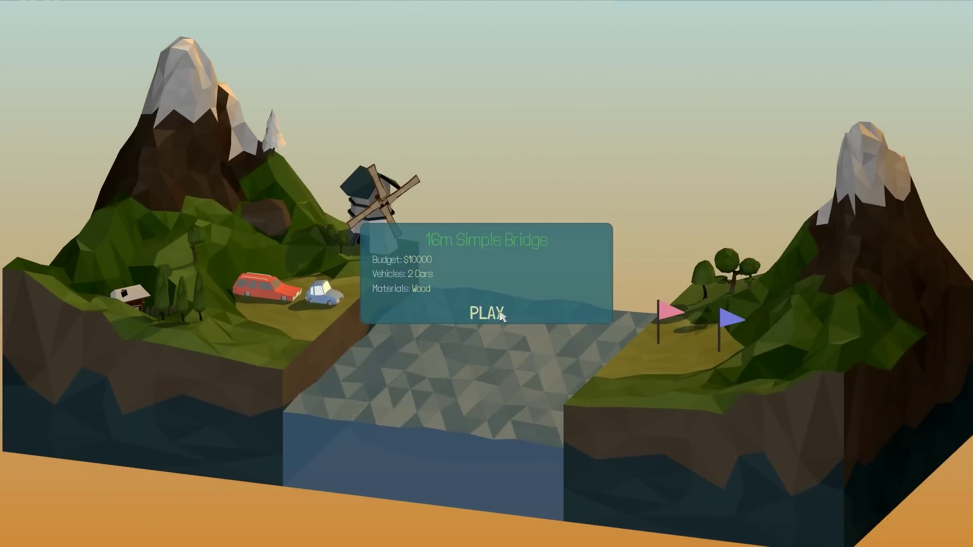
Enter the 16m Simple Bridge level and lay a six-segment road deck between anchors, costing $1,440.
click(501, 316)
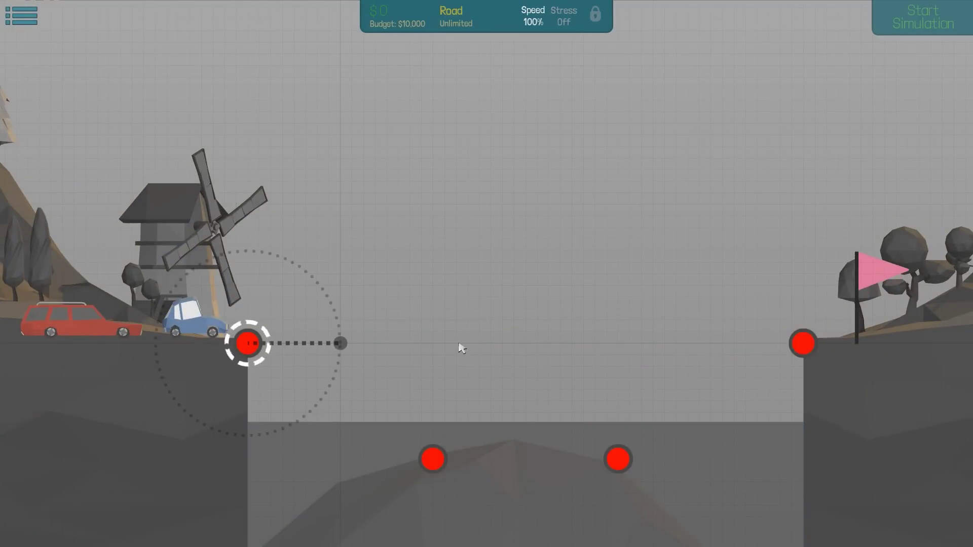
click(494, 346)
click(586, 344)
click(665, 343)
click(727, 344)
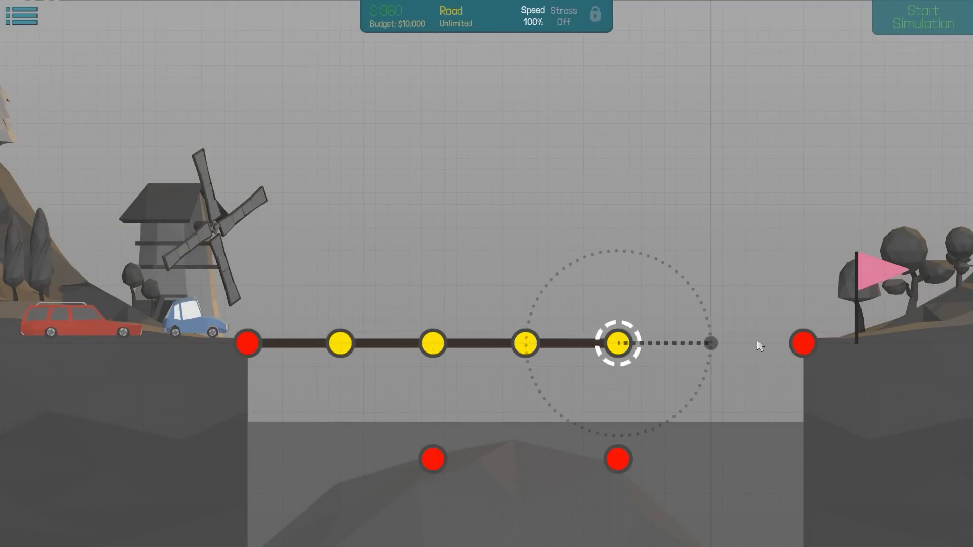
click(762, 347)
click(806, 345)
right_click(618, 459)
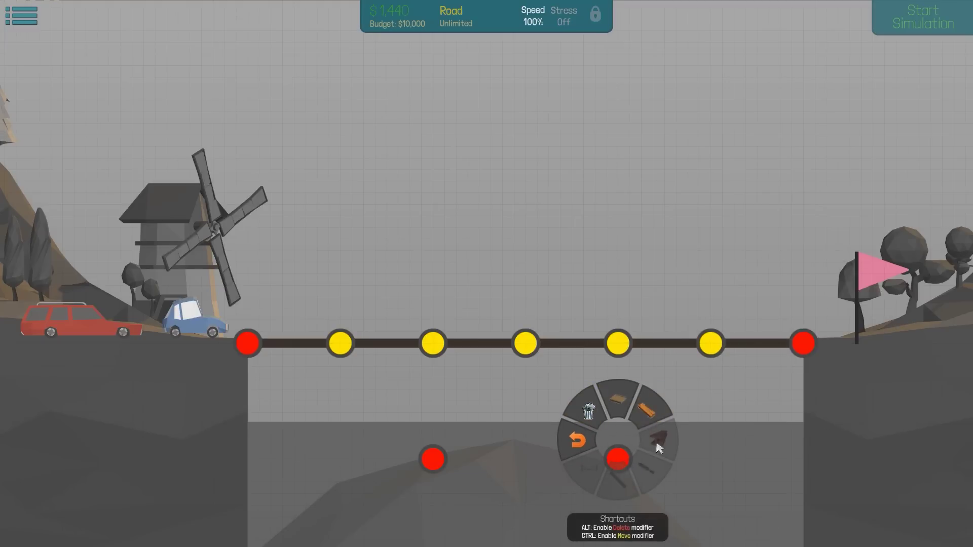
Switch to wood and brace the right rock anchor up to the right bank anchor.
click(646, 411)
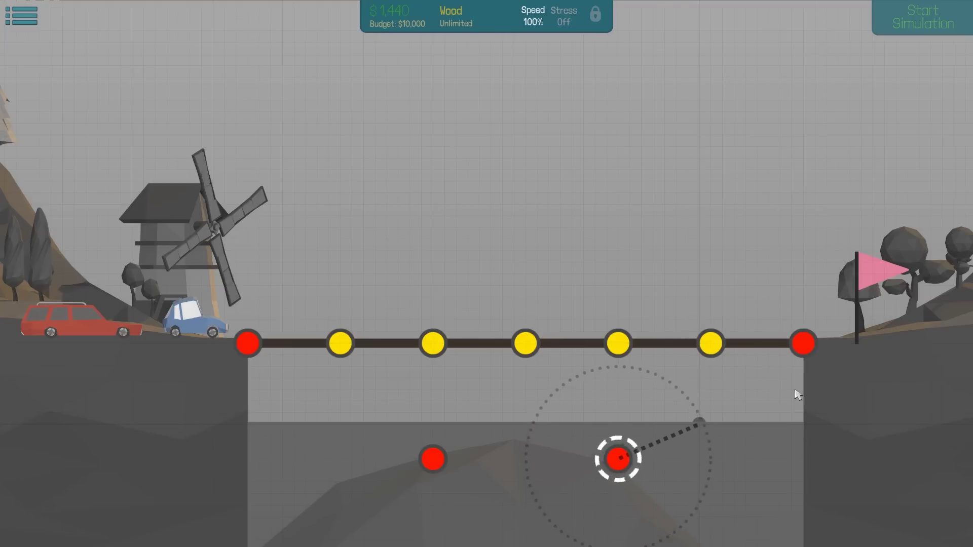
click(698, 425)
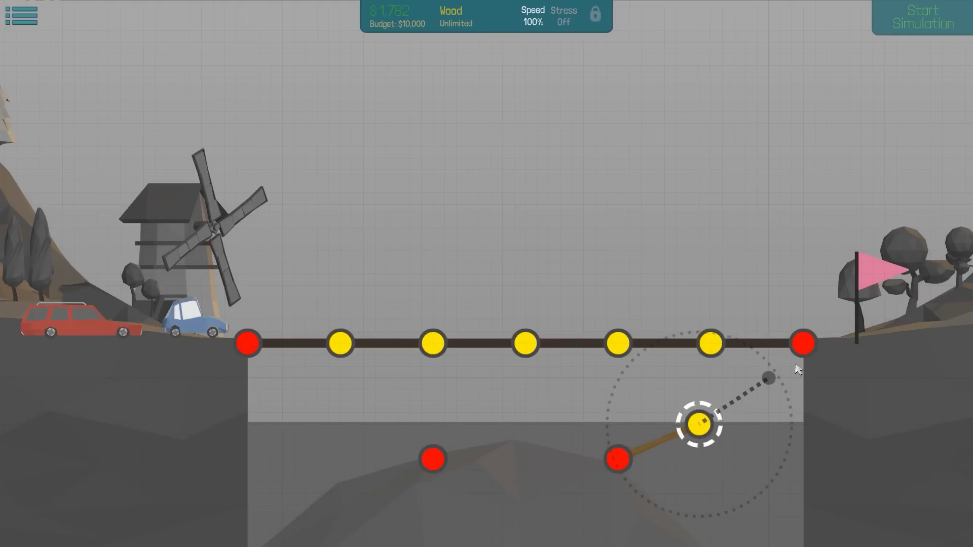
click(757, 390)
click(804, 344)
right_click(803, 348)
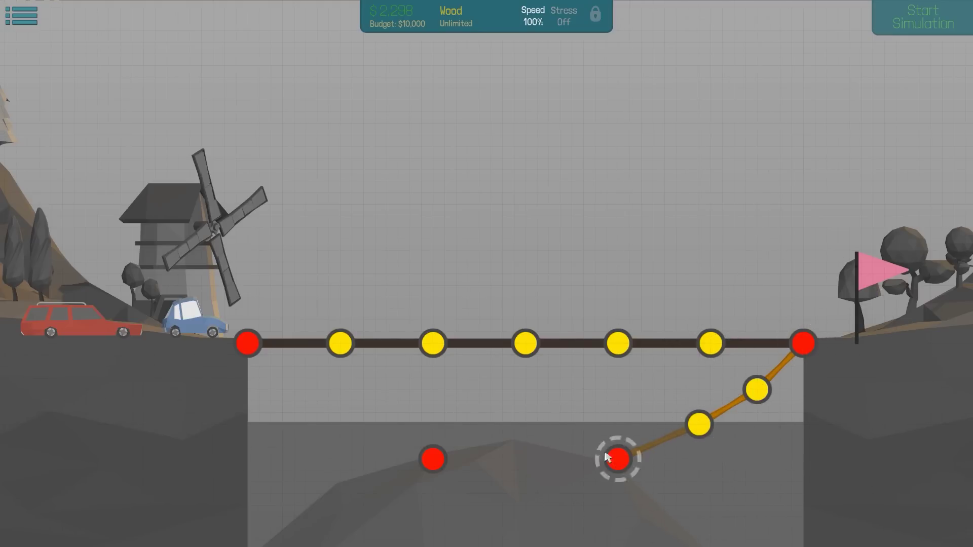
Build the left wooden truss from the left rock anchor up to the deck joints.
click(325, 413)
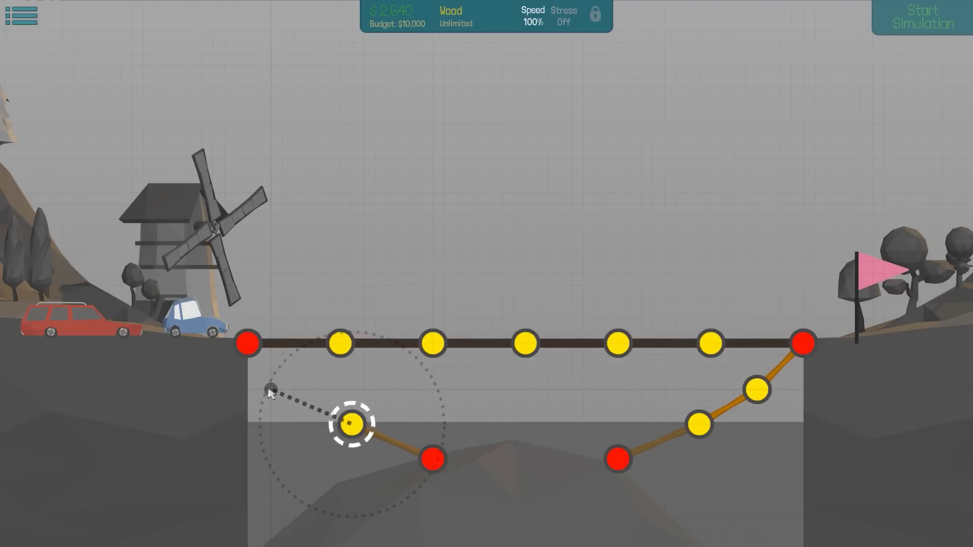
click(282, 377)
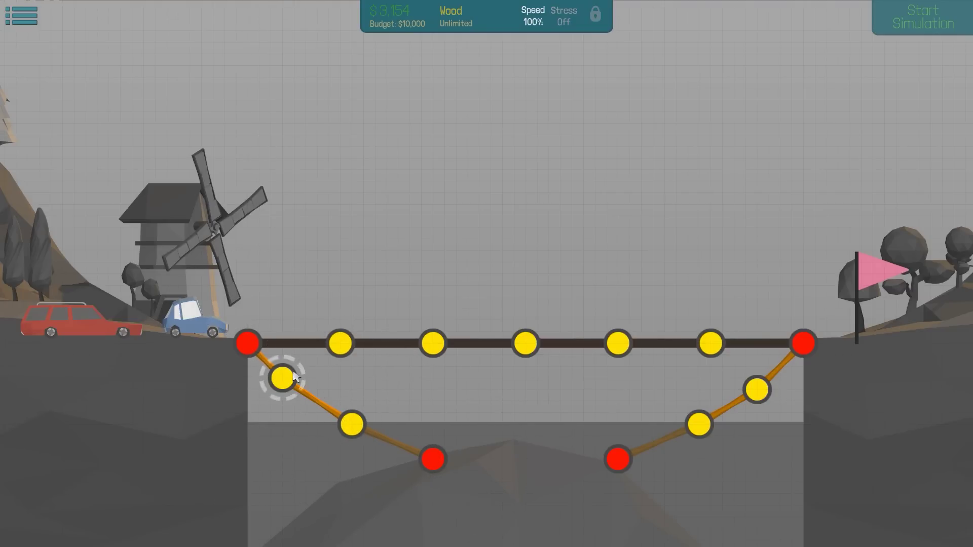
click(340, 349)
drag(354, 427, 375, 378)
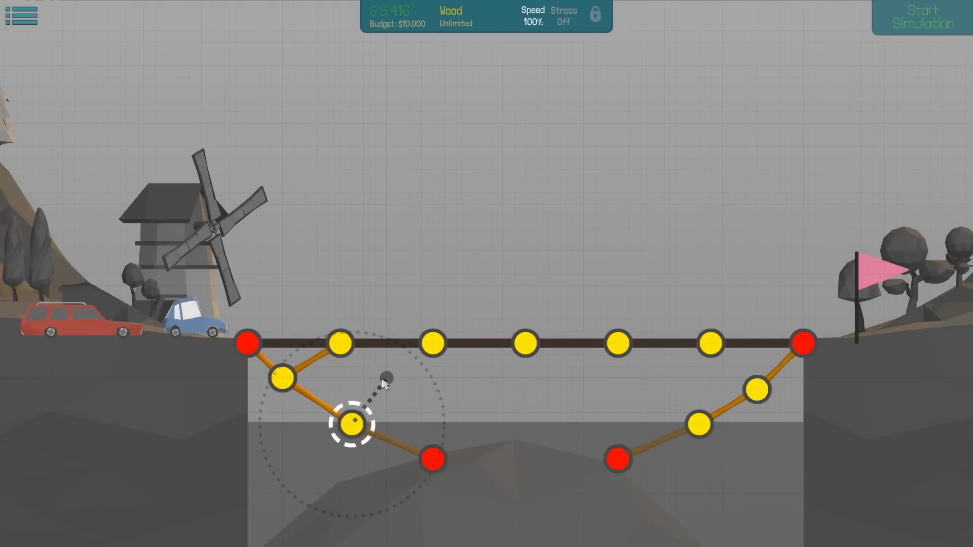
click(399, 389)
click(436, 457)
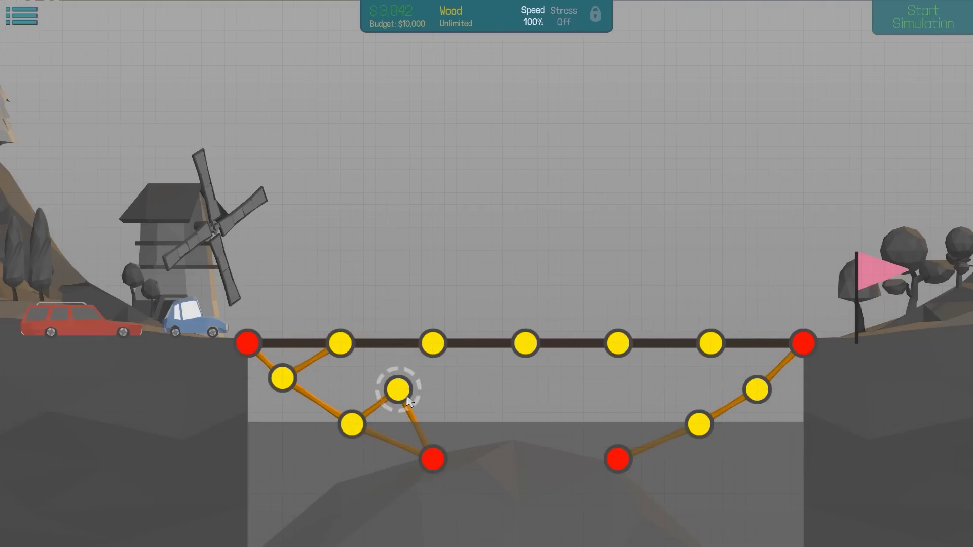
click(342, 345)
click(398, 388)
click(433, 343)
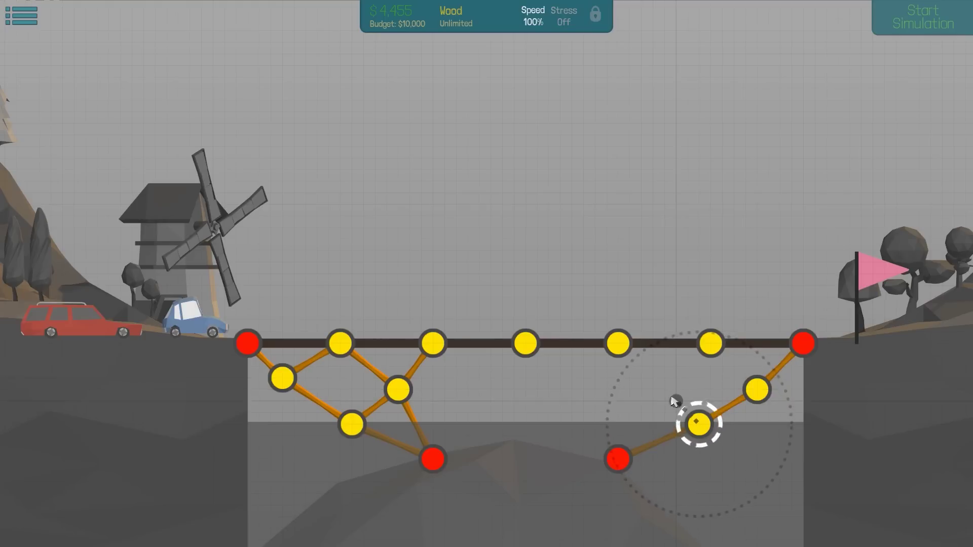
Add a right-side truss joint braced to the deck joints and the right rock anchor.
click(652, 390)
click(618, 342)
click(652, 389)
click(710, 343)
click(756, 390)
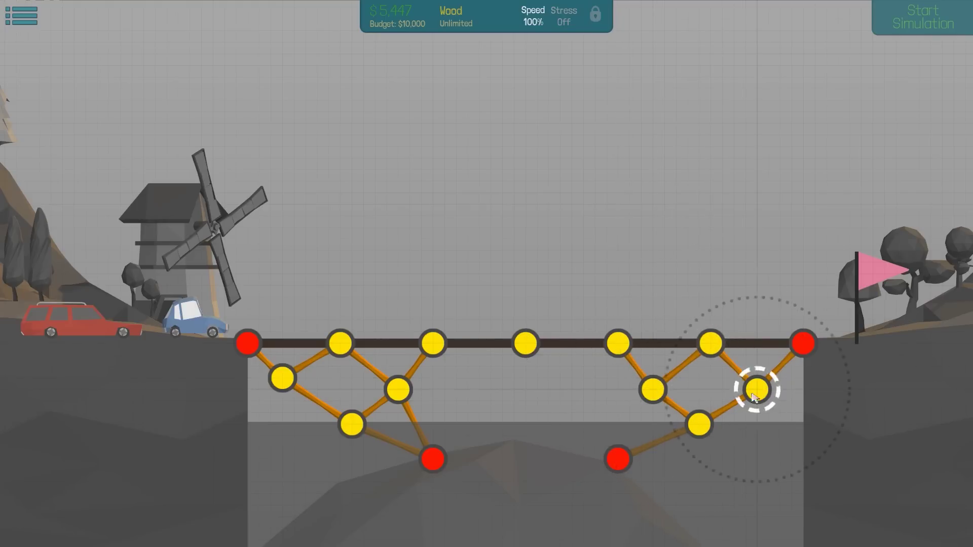
click(653, 389)
right_click(614, 461)
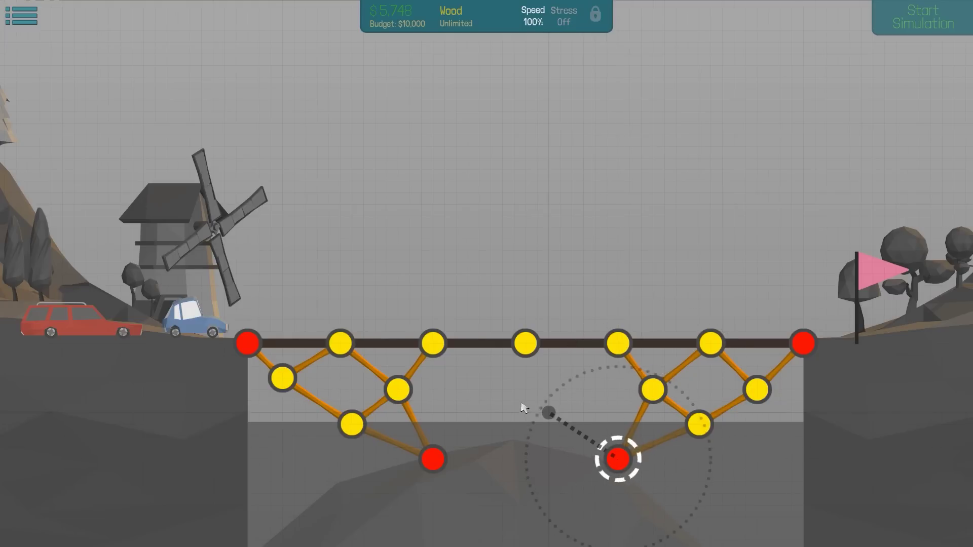
Join the two trusses with linked middle joints braced up to the deck.
click(548, 400)
right_click(435, 458)
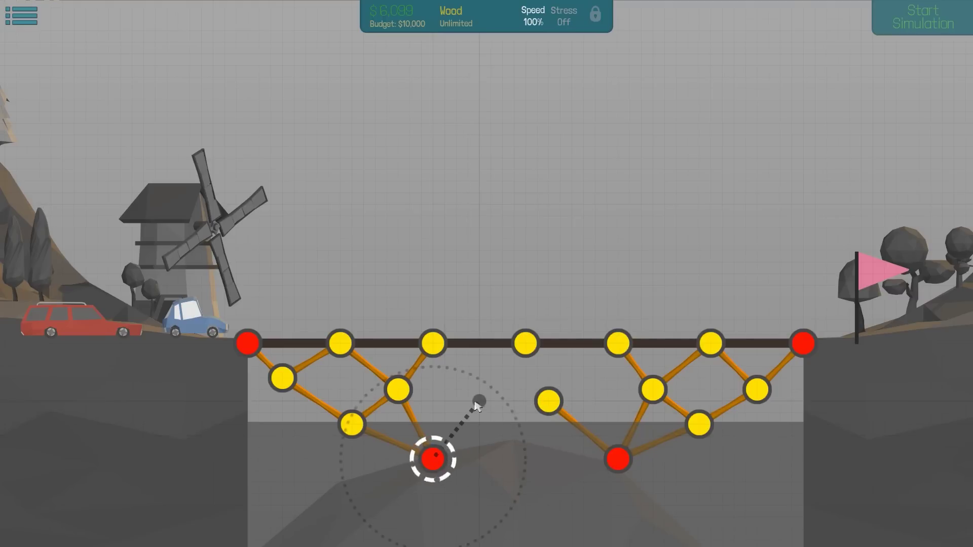
click(491, 400)
click(548, 401)
click(526, 343)
click(491, 402)
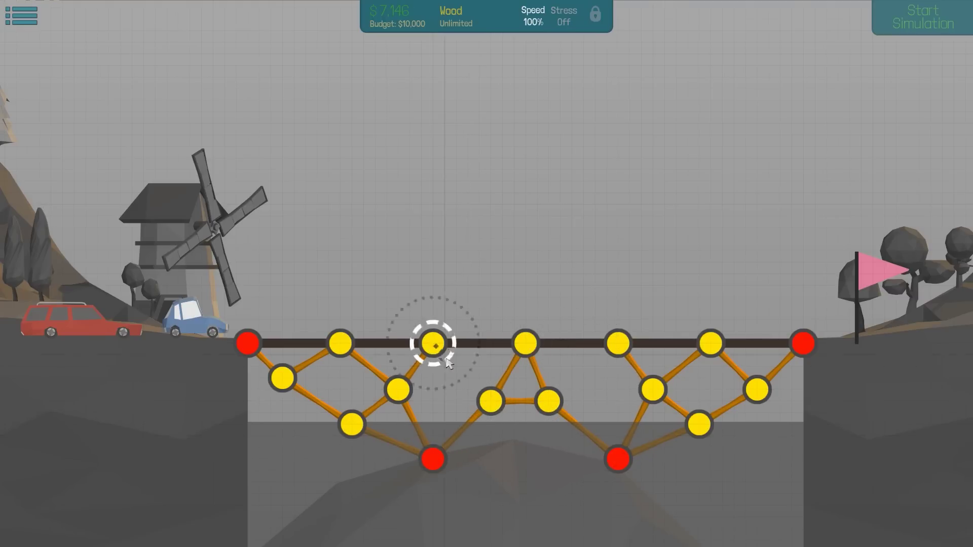
click(491, 401)
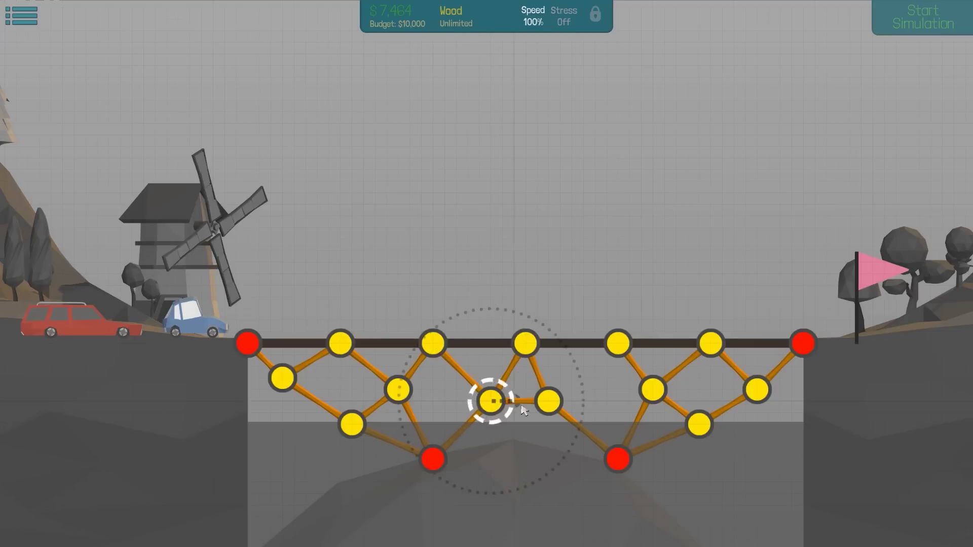
click(619, 343)
right_click(539, 182)
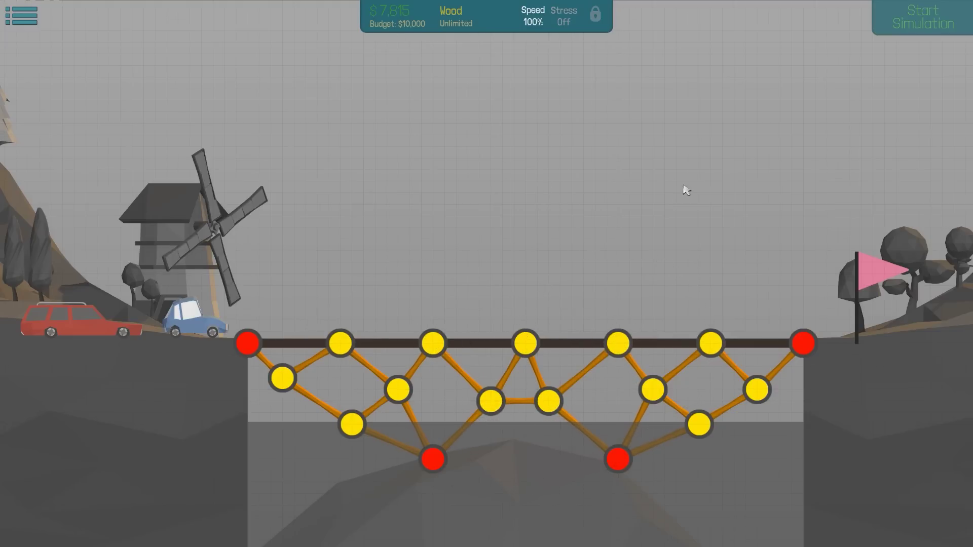
Test the 16m bridge, which passes at $7,815 and 61.6% stress, then continue.
click(897, 24)
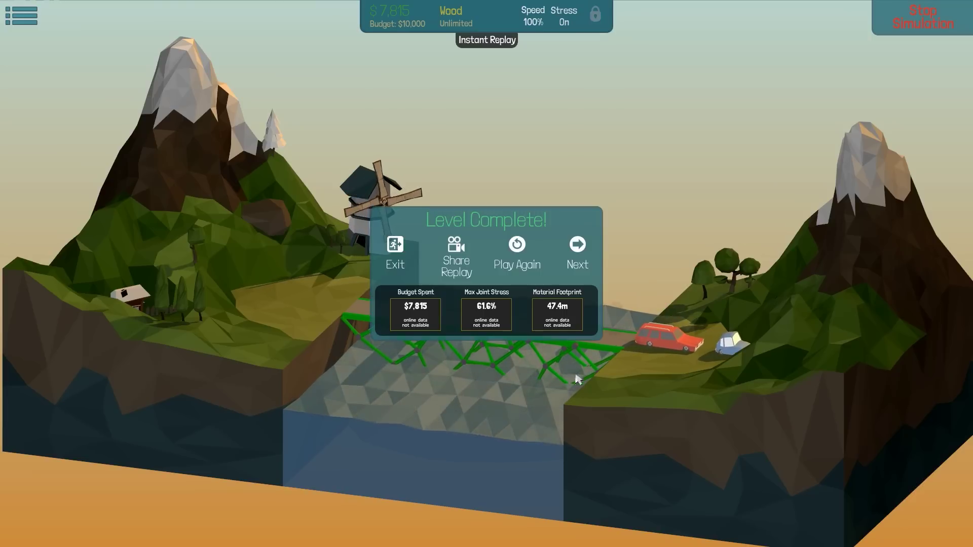
click(575, 253)
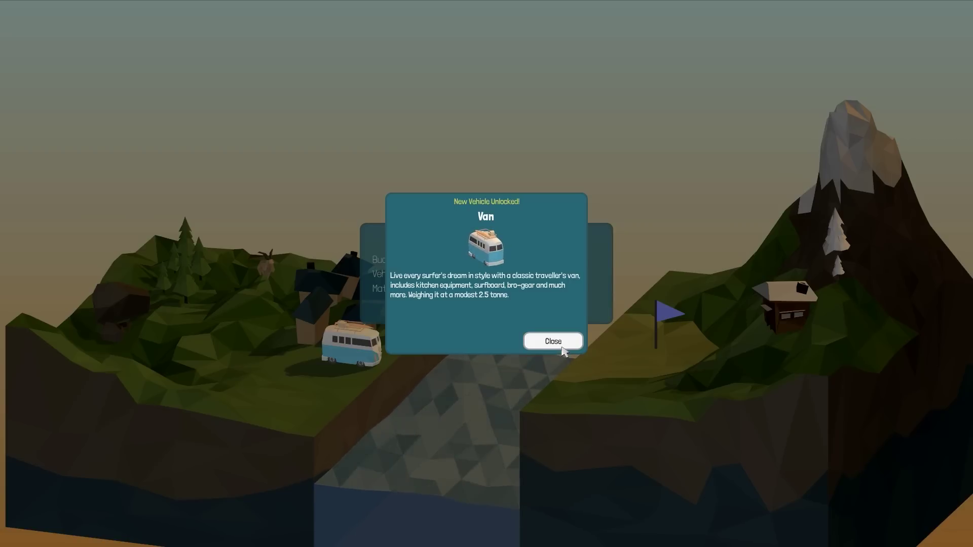
Dismiss the Van unlock notice and start the 8m Slanted Bridge level.
click(563, 348)
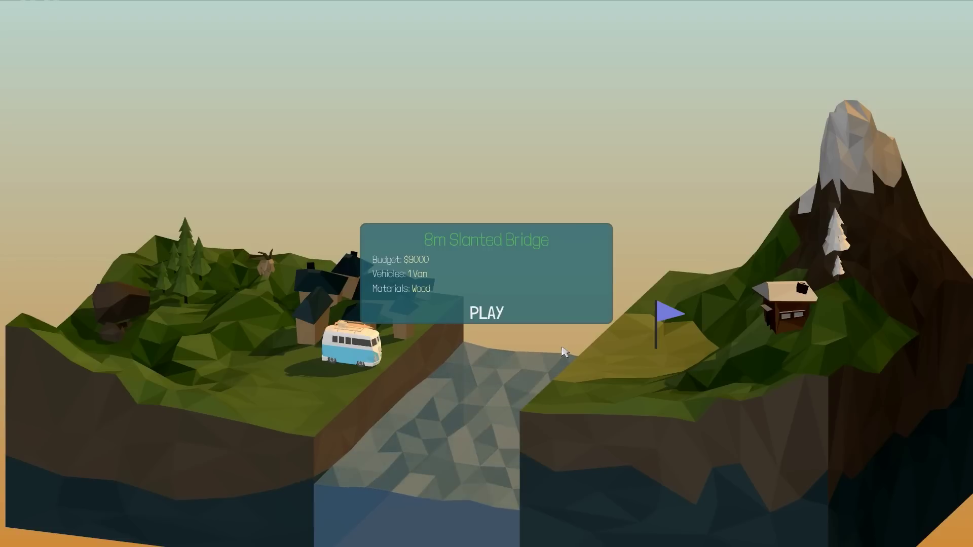
click(473, 320)
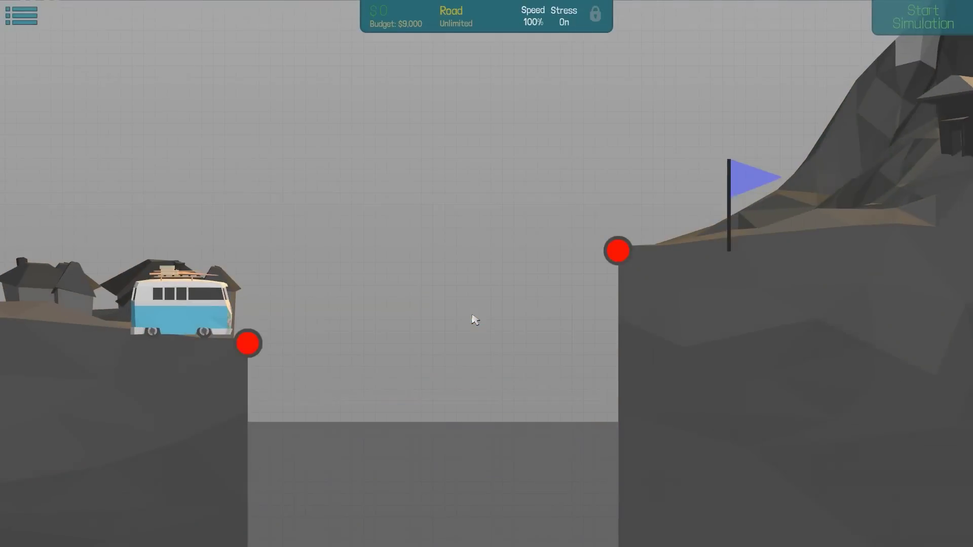
Lay a road deck rising from the left anchor up to the higher right anchor.
right_click(248, 349)
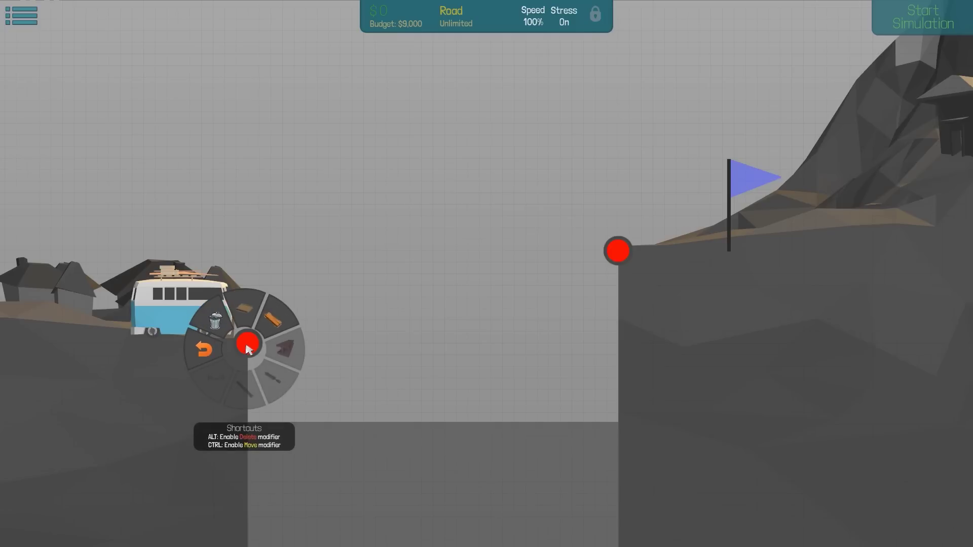
click(275, 321)
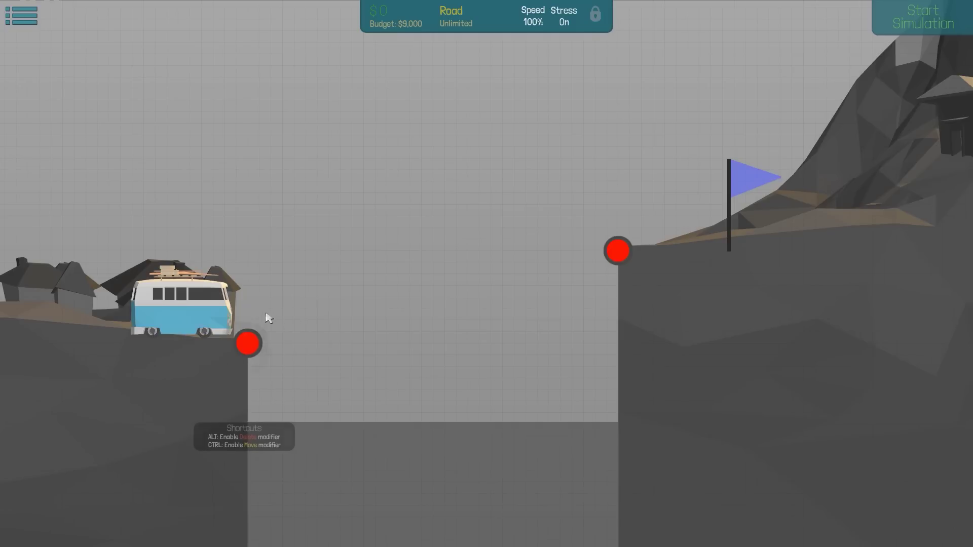
click(247, 343)
click(563, 259)
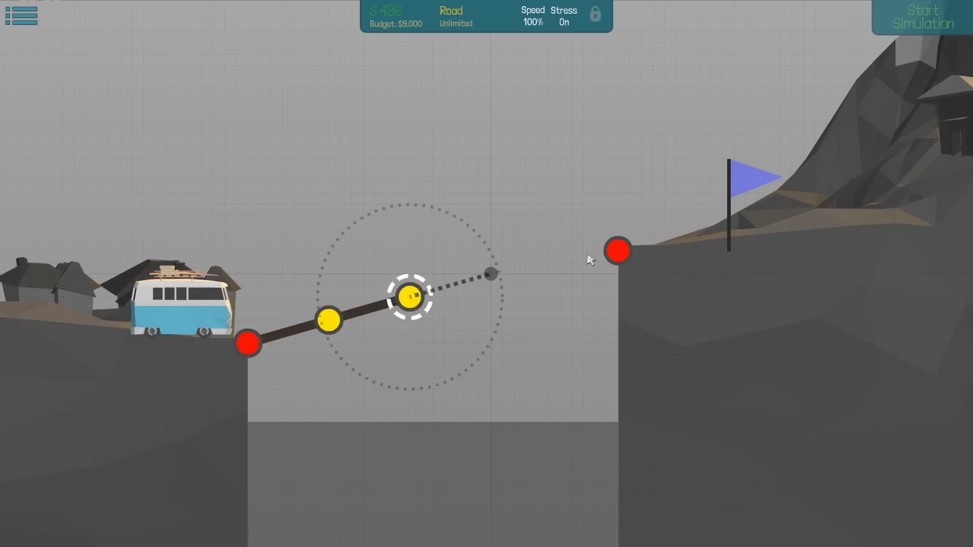
click(592, 260)
click(617, 251)
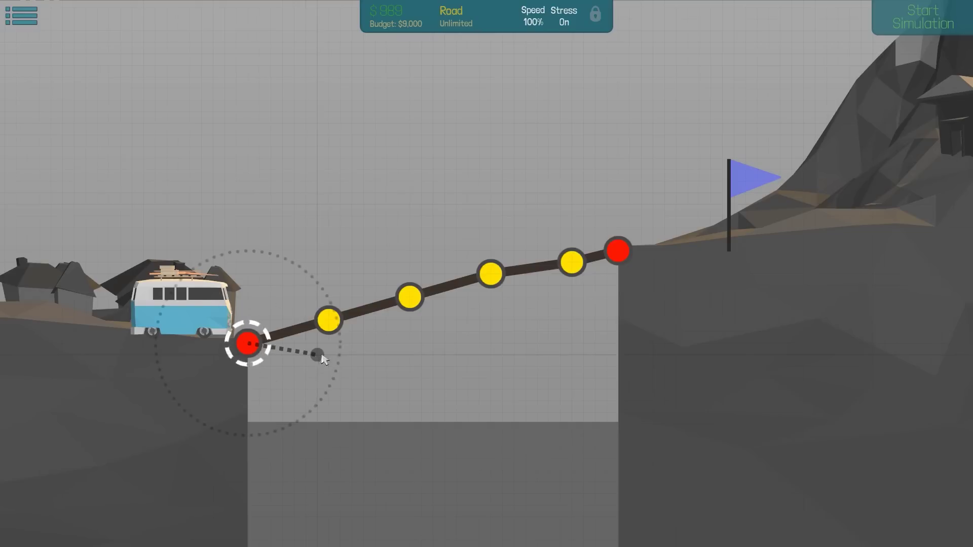
Switch to wood and brace the first two deck joints with lower joints.
click(416, 353)
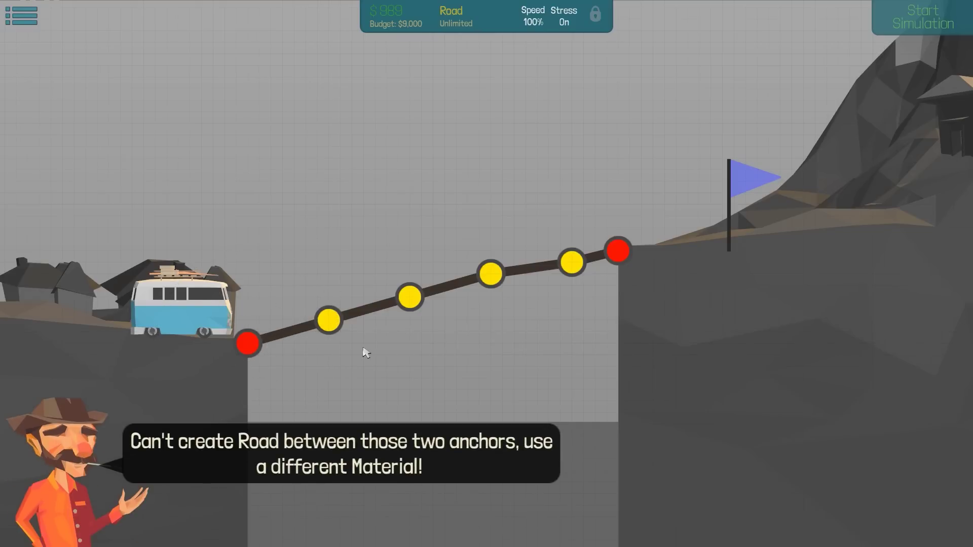
right_click(365, 351)
click(384, 327)
click(247, 343)
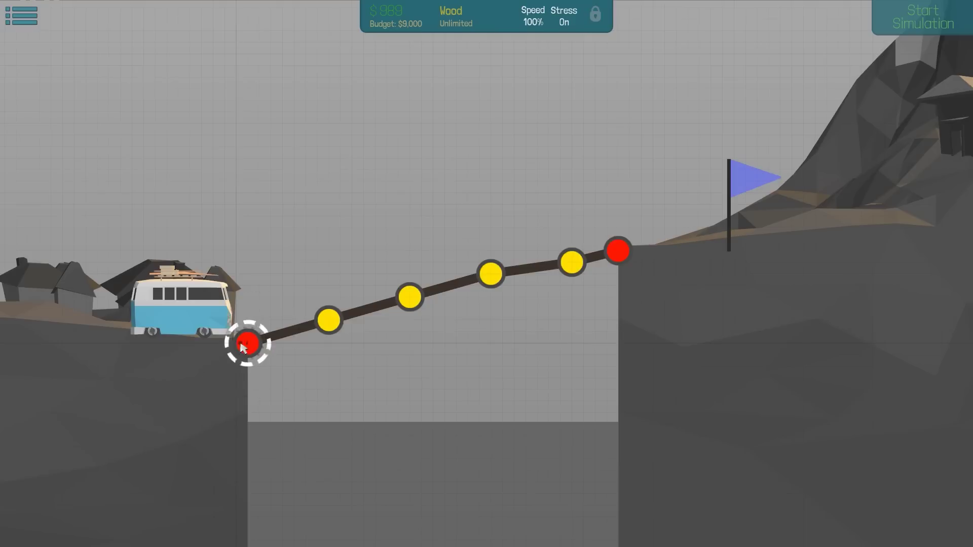
click(328, 364)
click(328, 319)
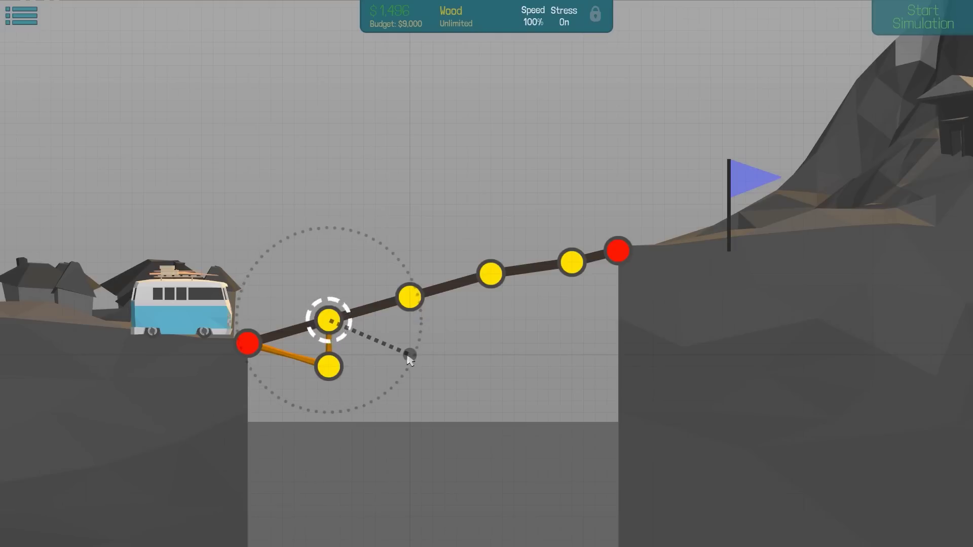
click(409, 356)
click(410, 296)
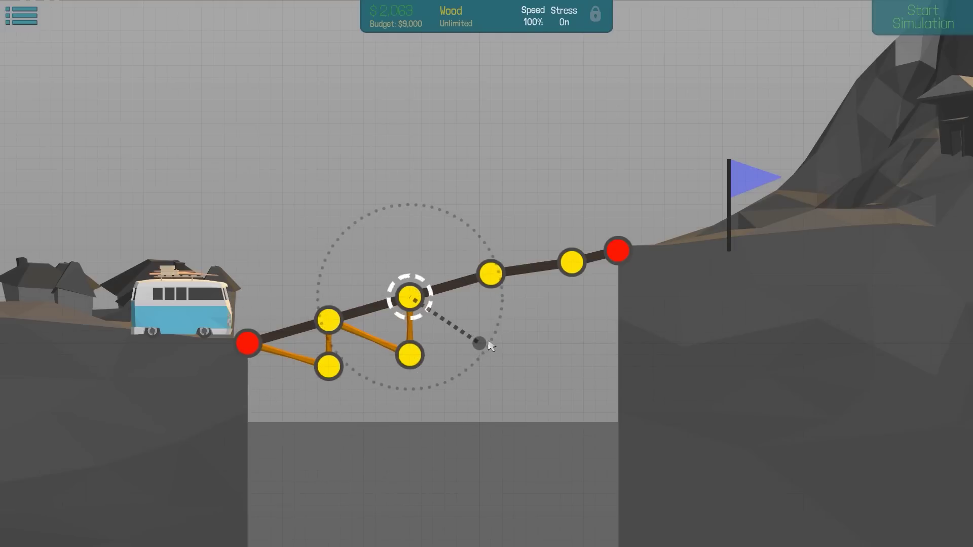
Add three more lower joints braced to the deck and the right anchor.
click(479, 342)
click(490, 274)
click(548, 332)
click(572, 262)
click(595, 331)
click(618, 252)
Link the lower truss joints into a continuous wooden bottom chord.
click(410, 354)
click(479, 342)
click(548, 332)
click(595, 332)
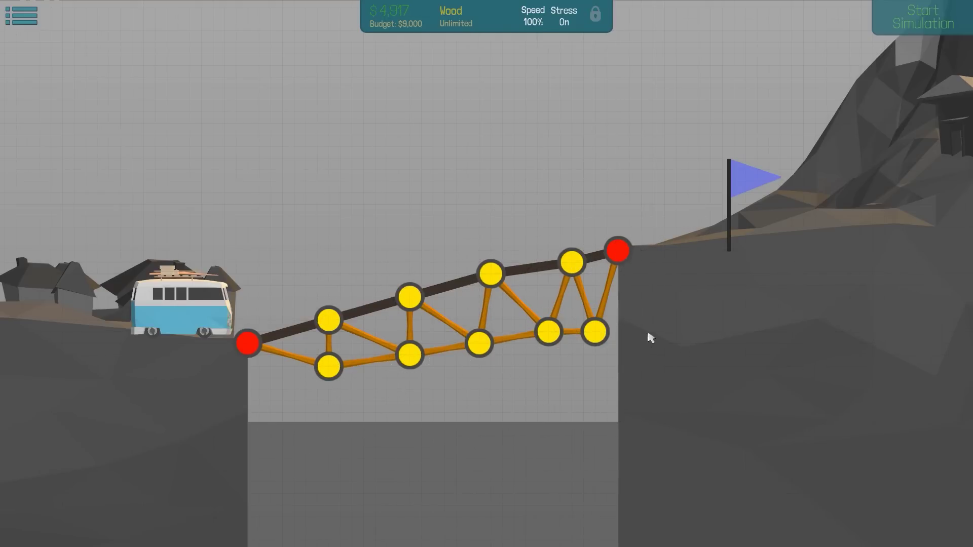
right_click(664, 343)
Run the slanted bridge test so the Van crosses, then advance to 10m Jump.
key(space)
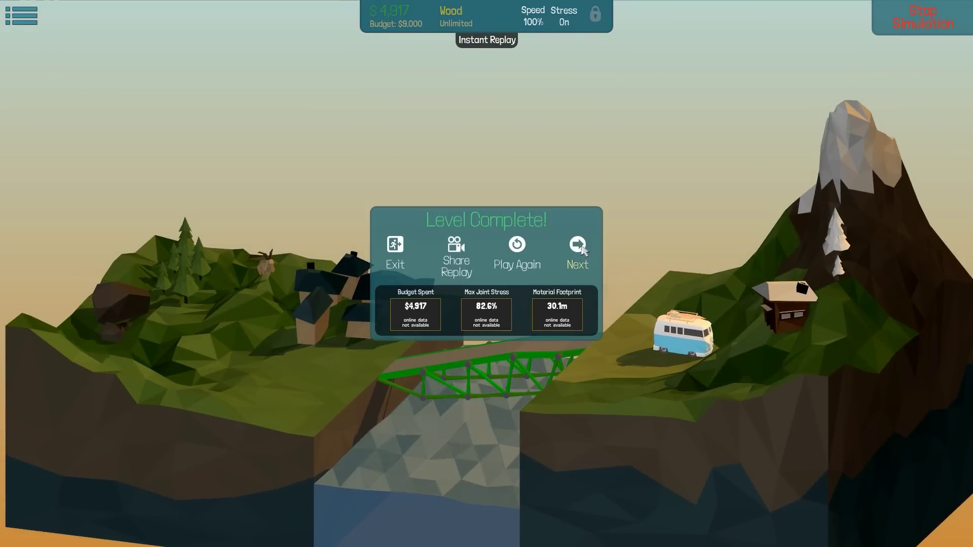
click(578, 247)
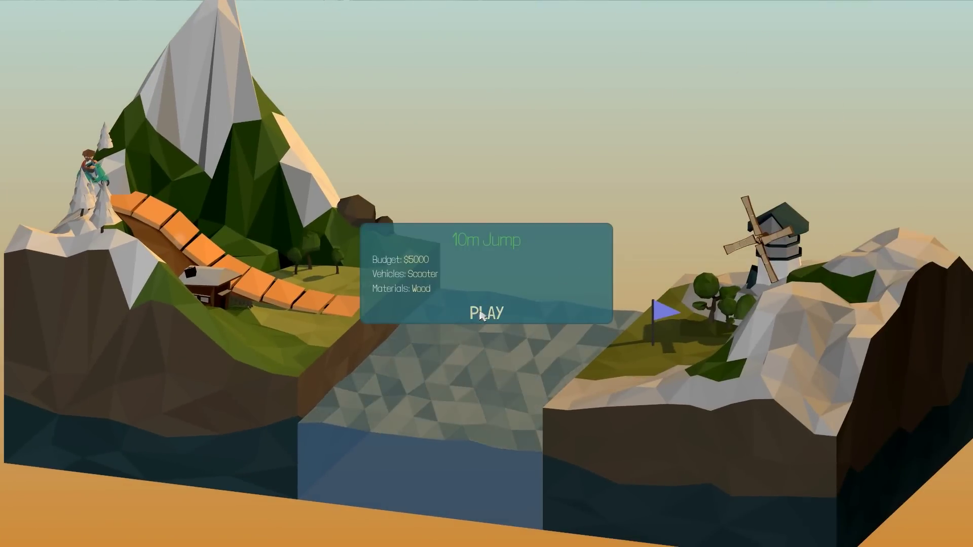
Start the 10m Jump level and run a test with nothing built.
click(481, 315)
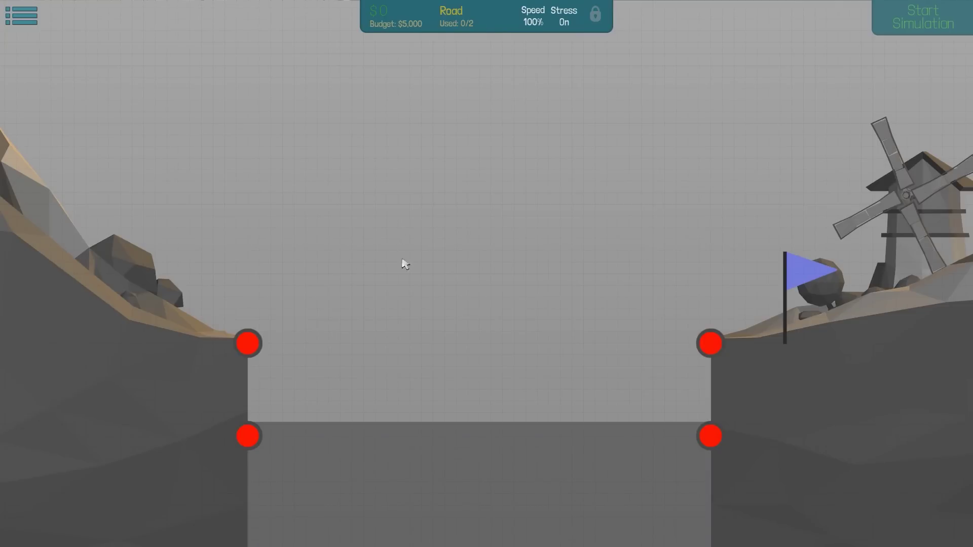
key(space)
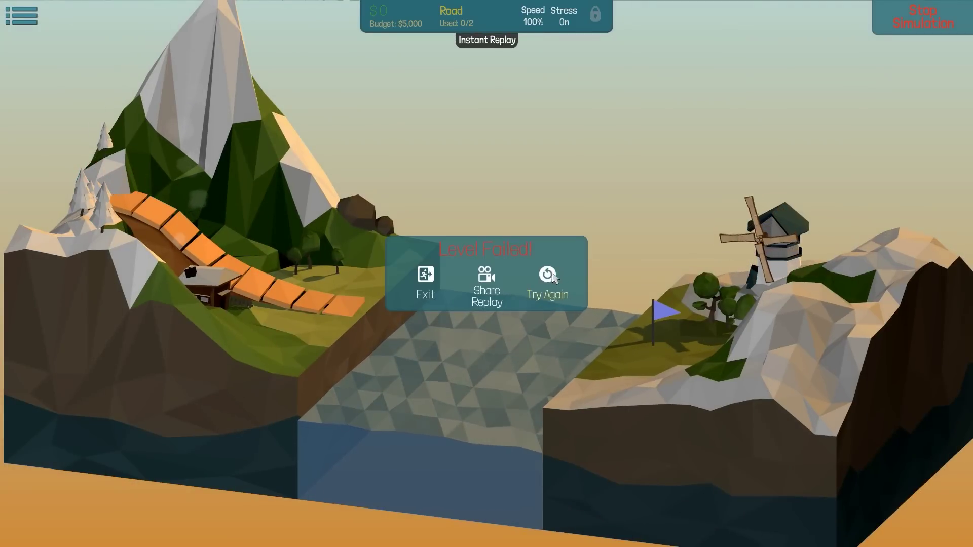
click(554, 279)
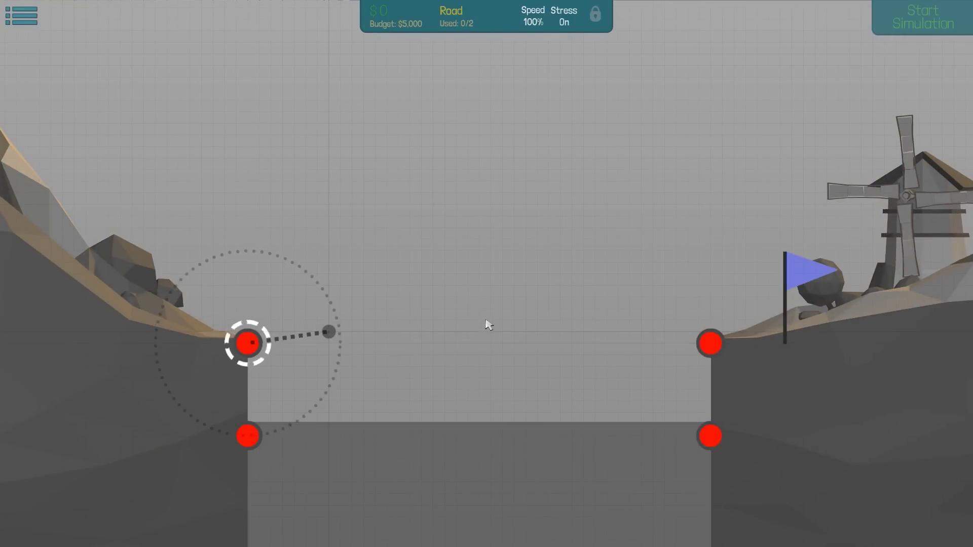
Test a short two-segment flat road, then delete its road pieces after it fails.
click(532, 343)
click(601, 343)
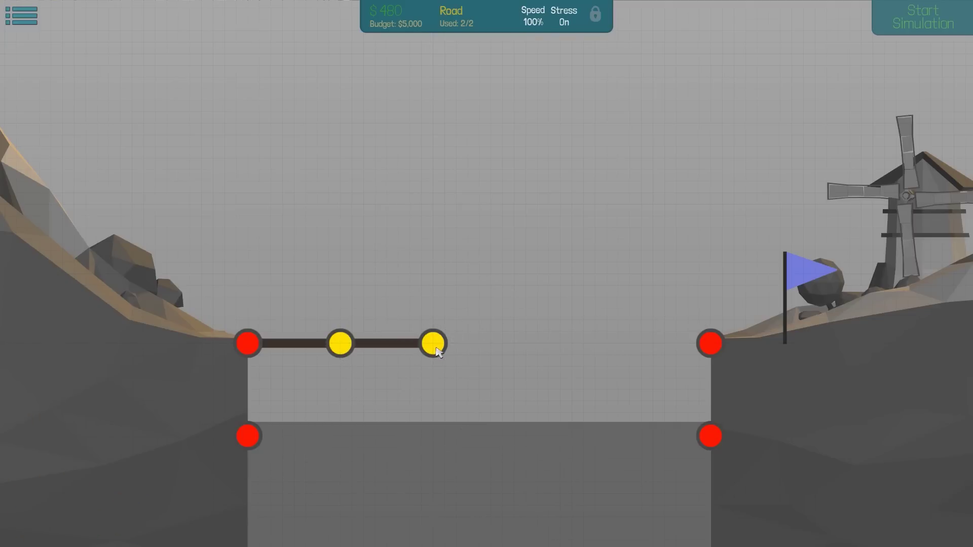
key(space)
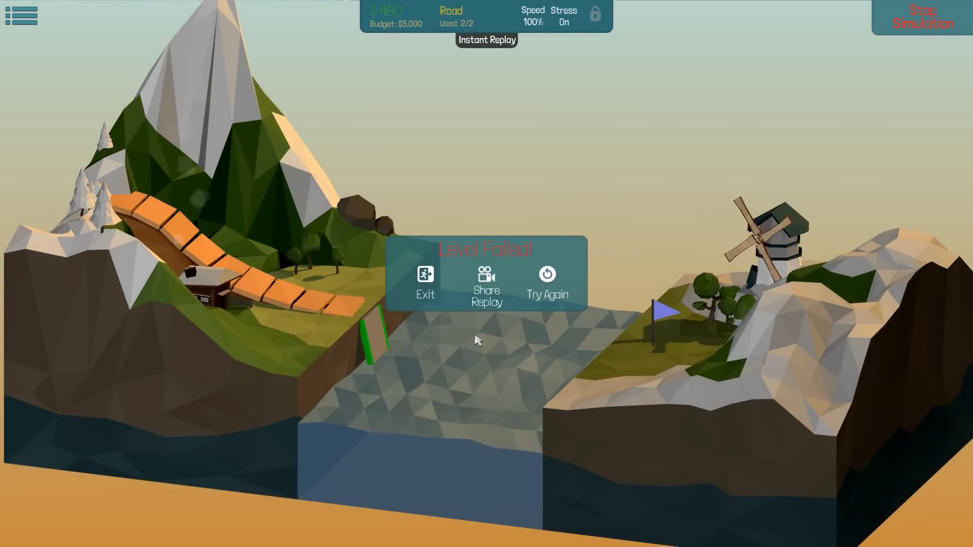
click(540, 291)
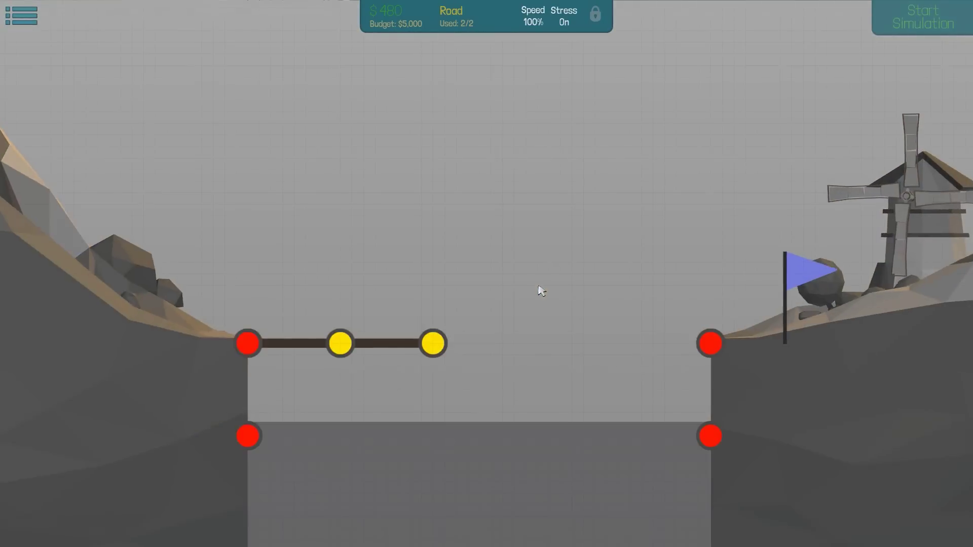
right_click(426, 343)
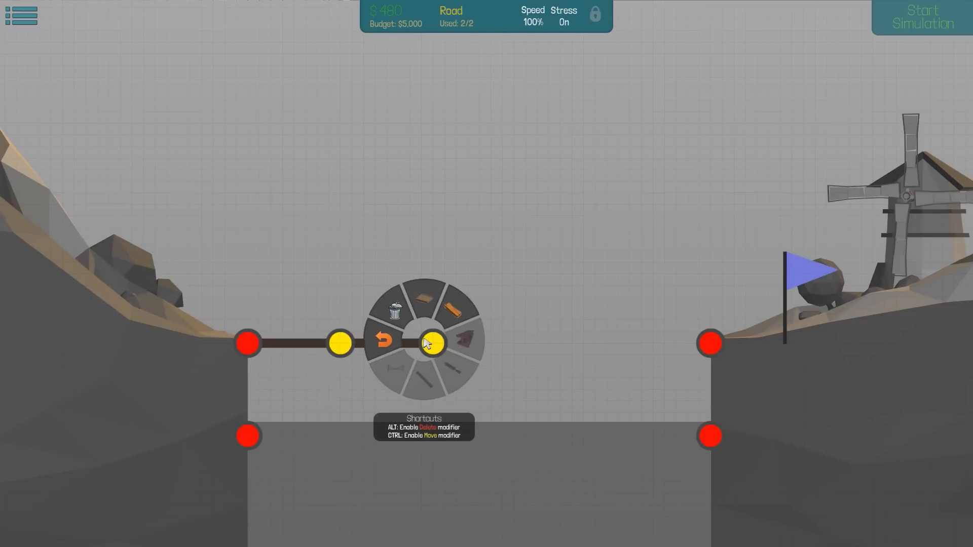
click(393, 343)
click(386, 343)
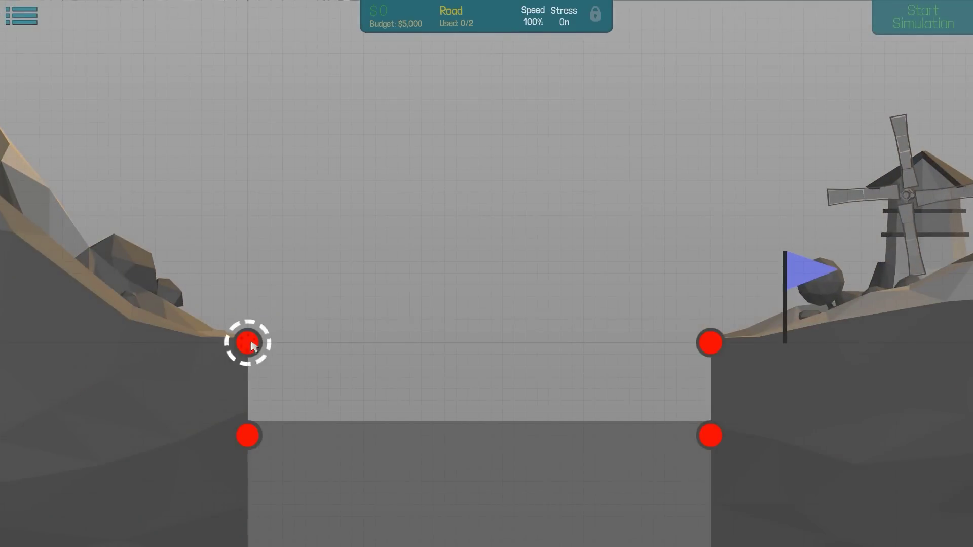
Lay a steep road ramp from the left anchor and brace it underneath with wood.
drag(252, 346, 365, 240)
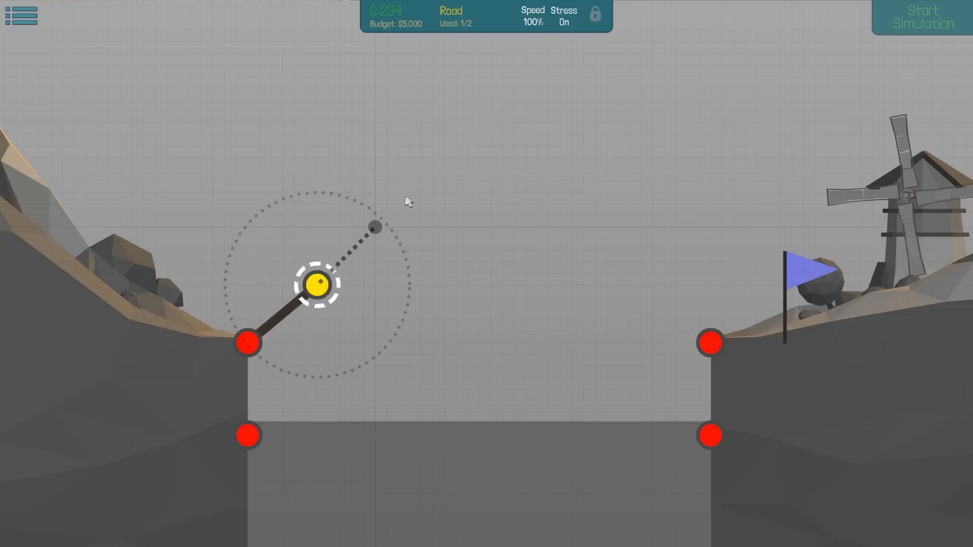
drag(411, 202, 413, 205)
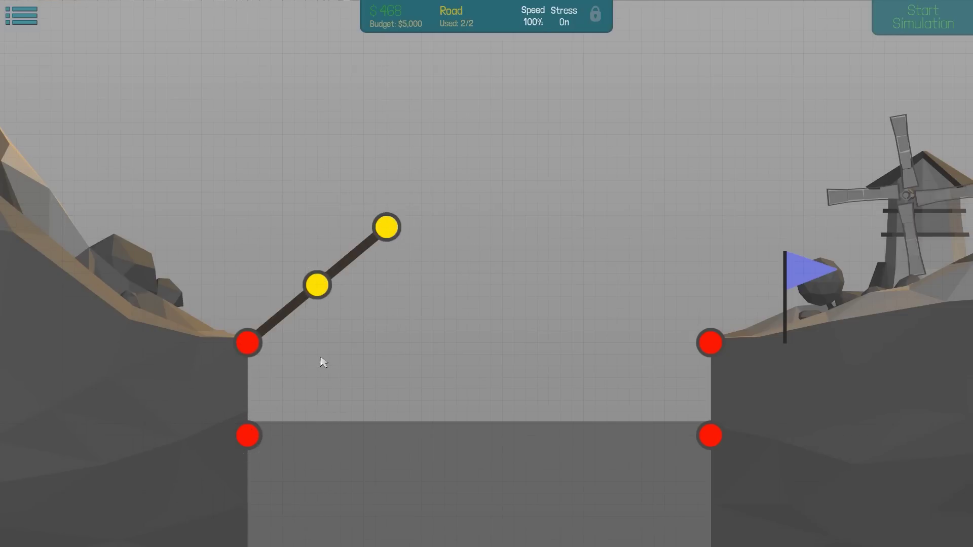
right_click(316, 286)
click(357, 268)
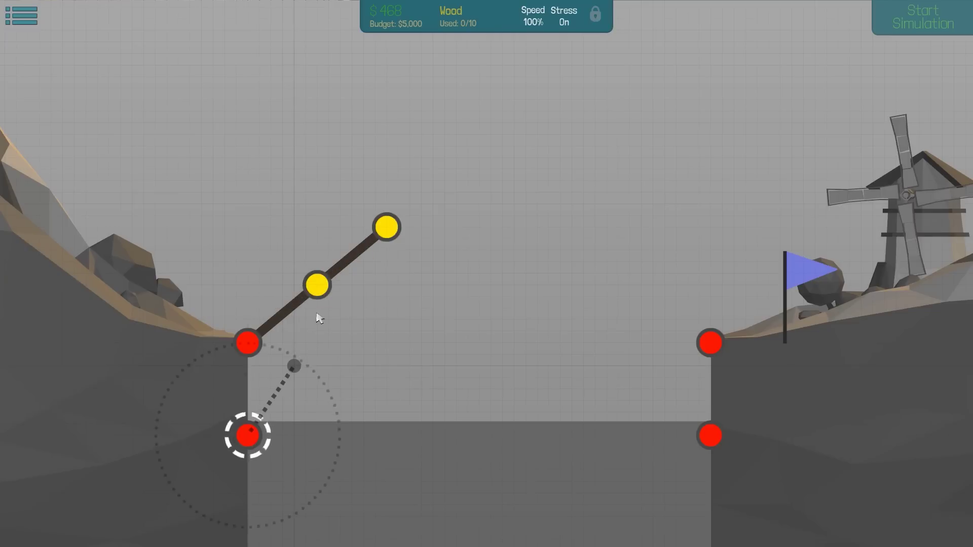
mouse_move(321, 313)
mouse_down()
mouse_move(293, 366)
mouse_move(317, 285)
mouse_up()
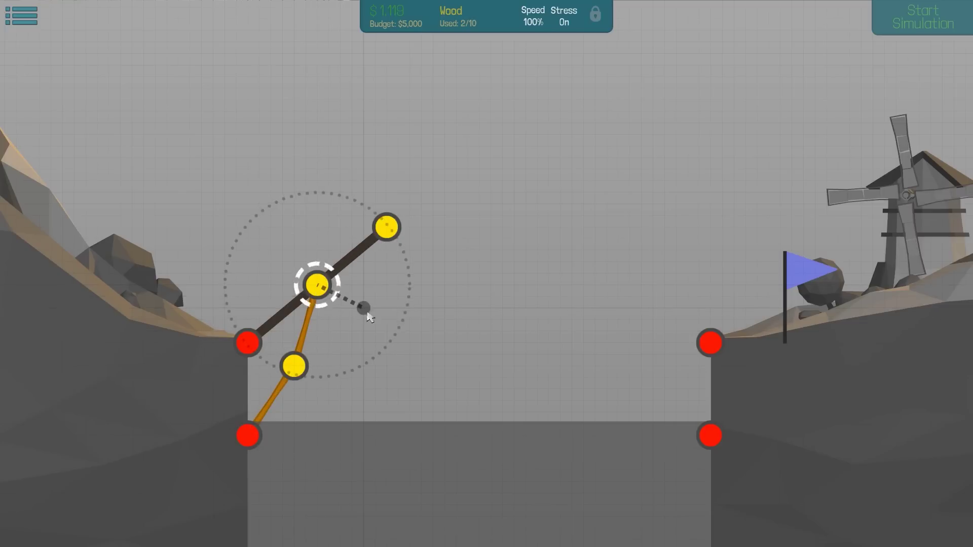
mouse_move(368, 318)
mouse_down()
mouse_move(344, 324)
mouse_move(386, 227)
mouse_up()
drag(317, 284, 352, 308)
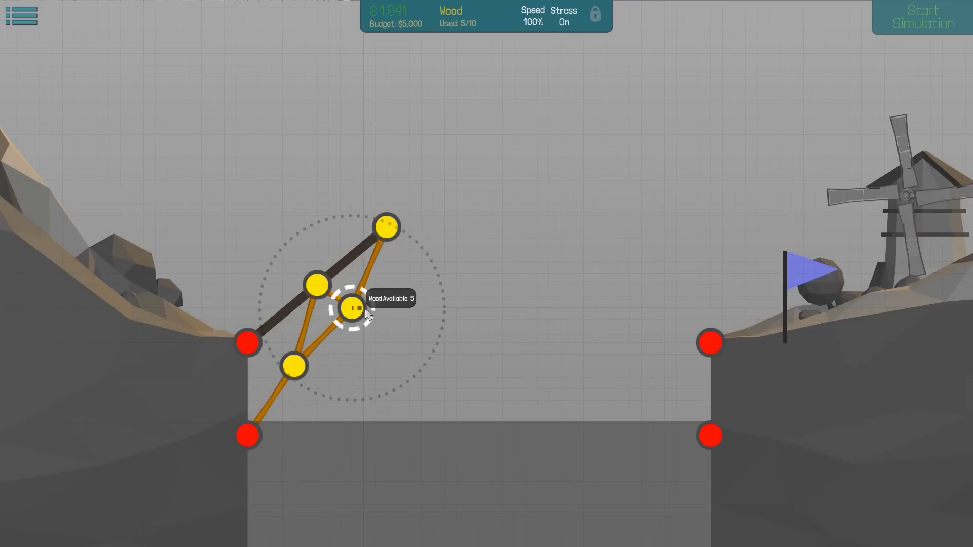
right_click(466, 337)
Add a wood beam from the upper left anchor to the lower joint and retest.
key(space)
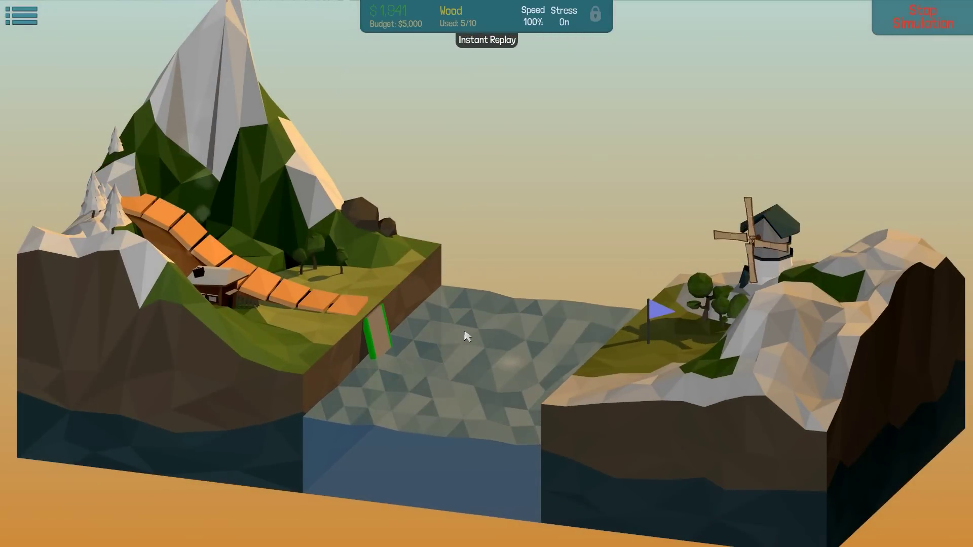
key(space)
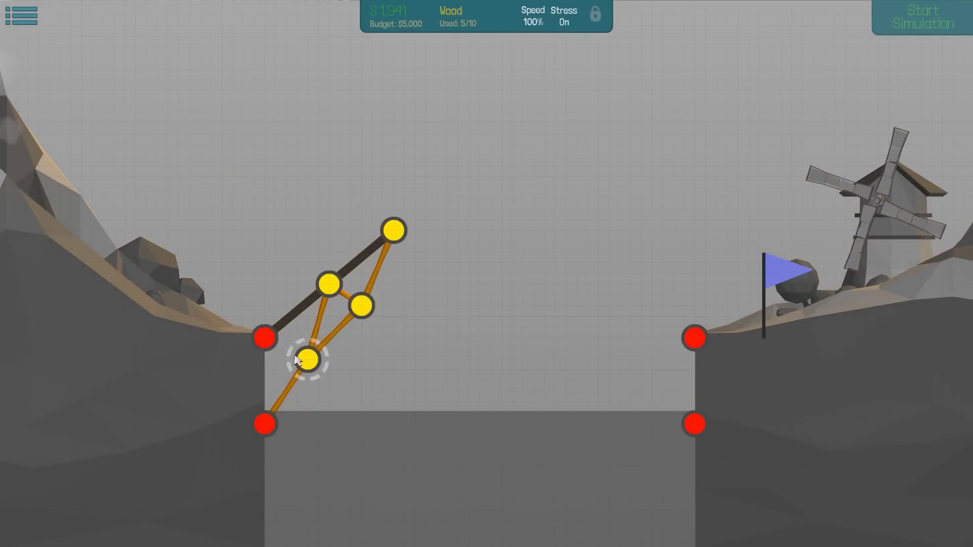
drag(297, 361, 265, 337)
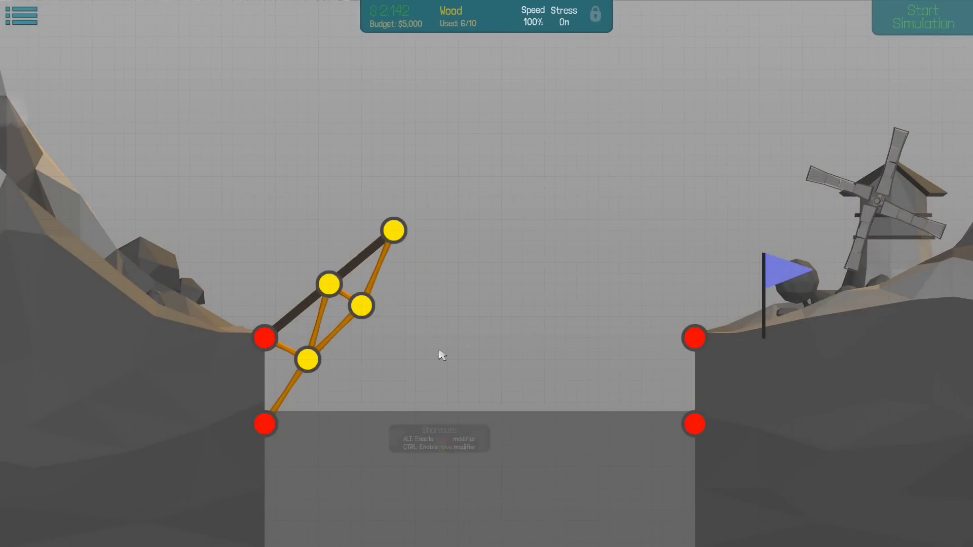
key(space)
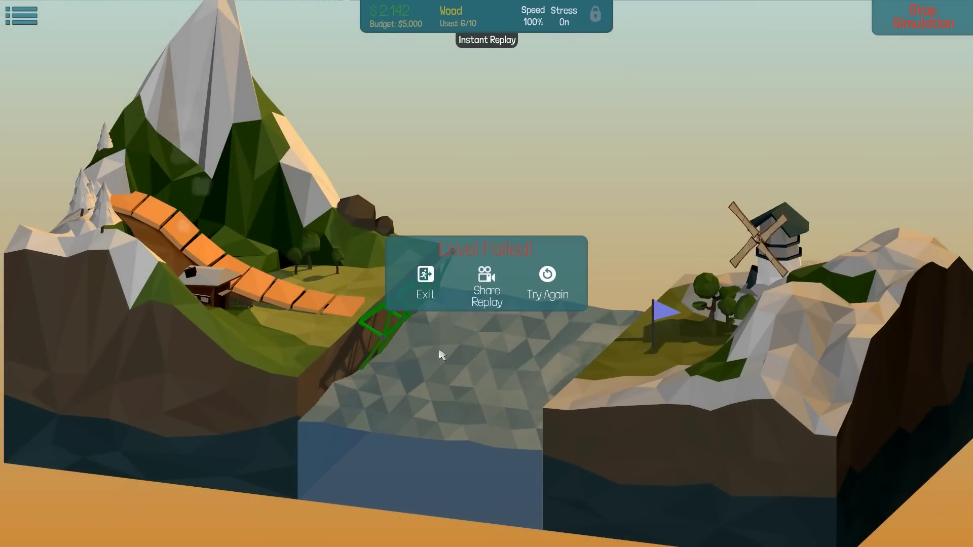
click(547, 283)
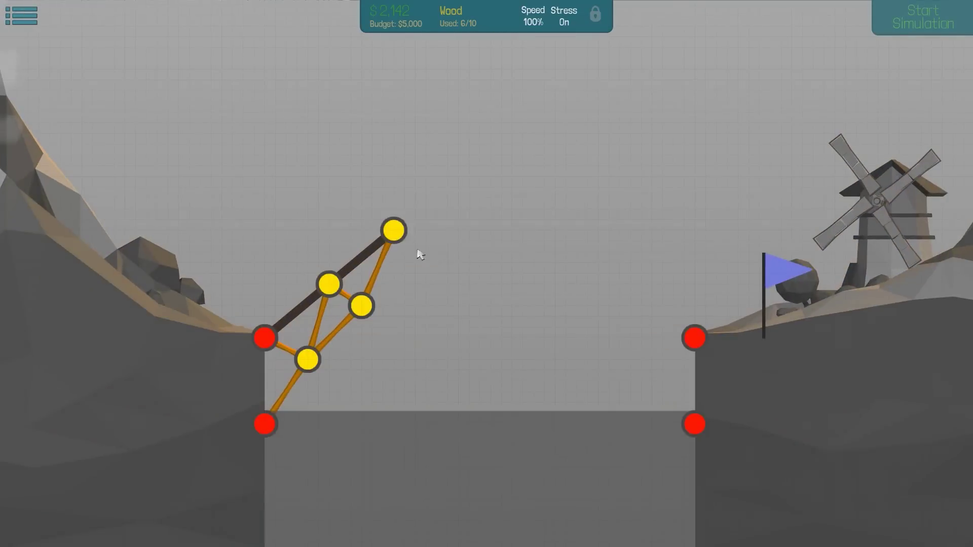
Undo the last wood beam and remove all bridge pieces.
right_click(418, 254)
click(392, 252)
click(391, 229)
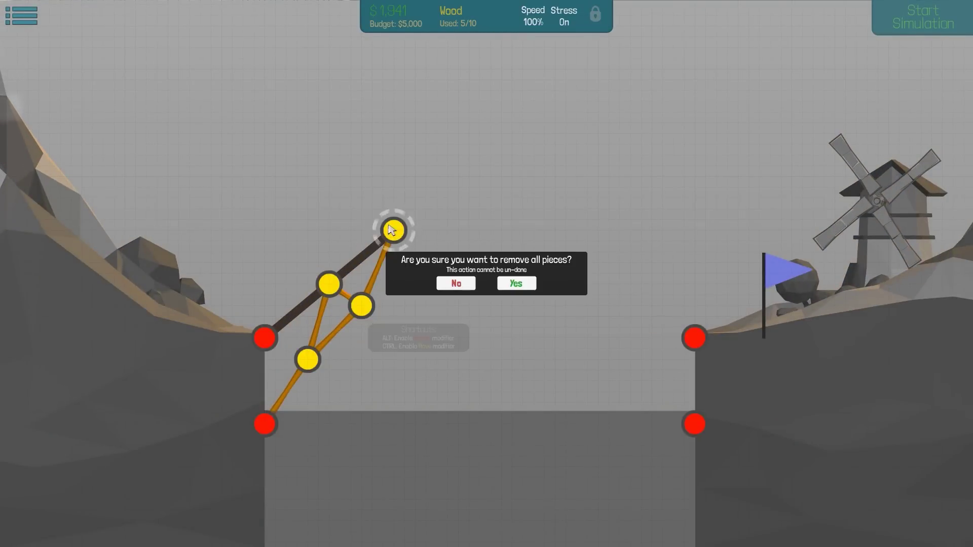
click(510, 285)
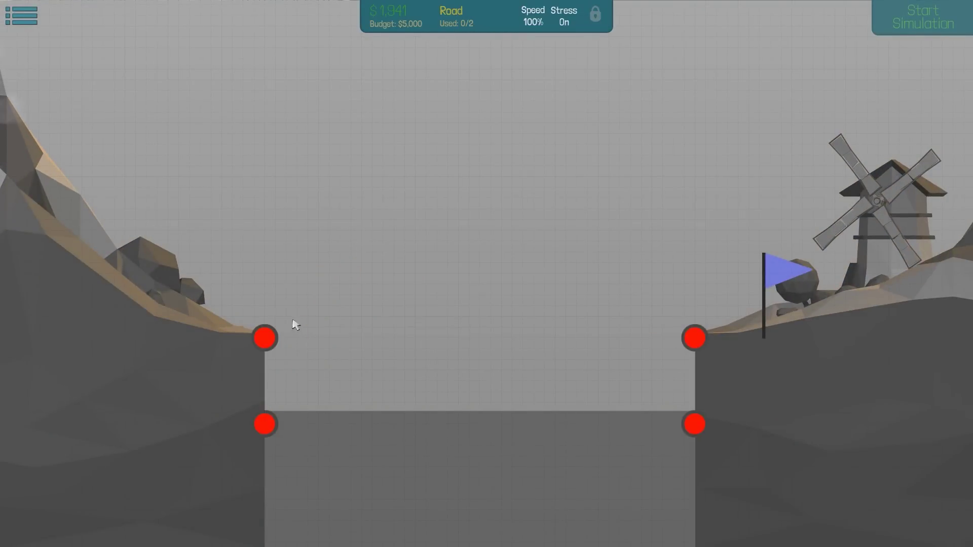
Lay a two-segment road rising from the left anchor.
click(388, 281)
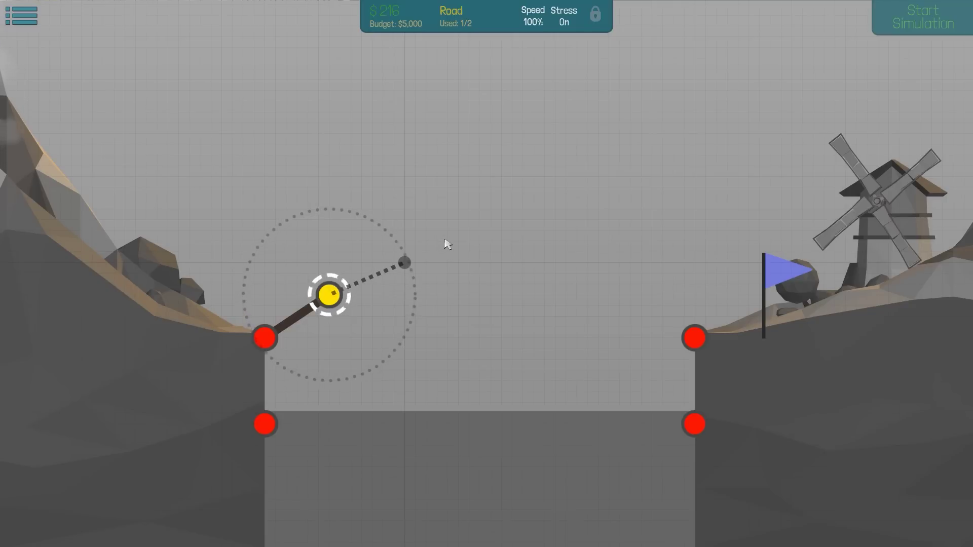
click(445, 245)
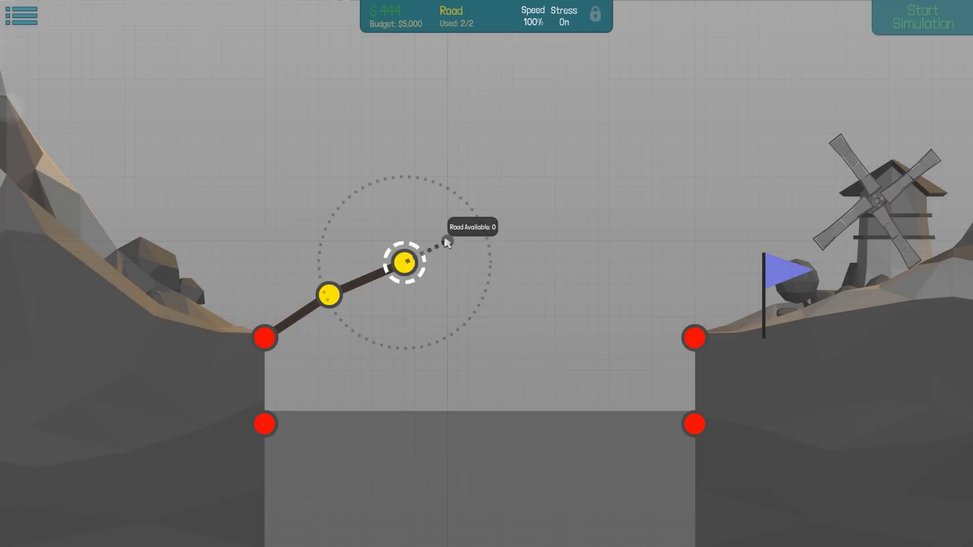
click(511, 230)
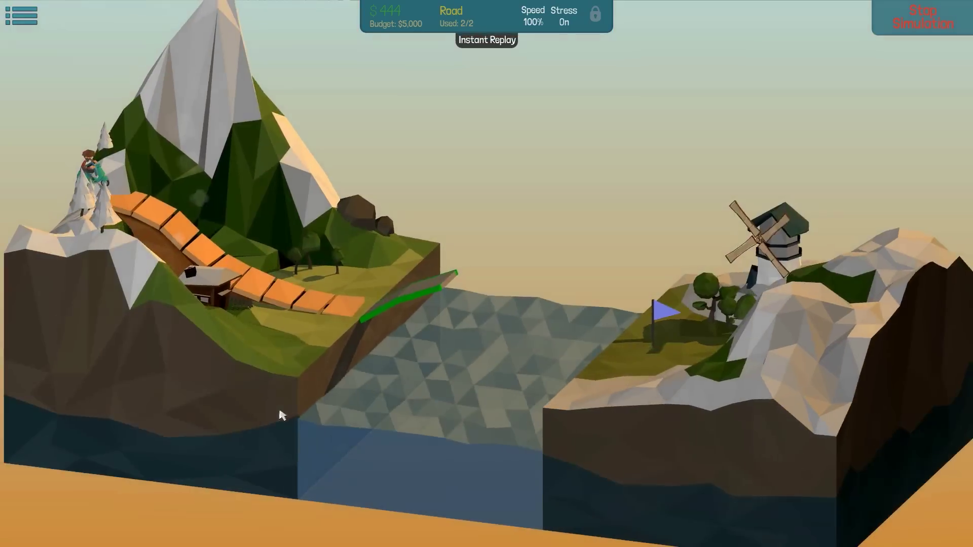
Switch to wood and brace the road from the lower left anchor with a vertical post.
right_click(350, 411)
click(385, 380)
drag(265, 423, 362, 354)
click(365, 334)
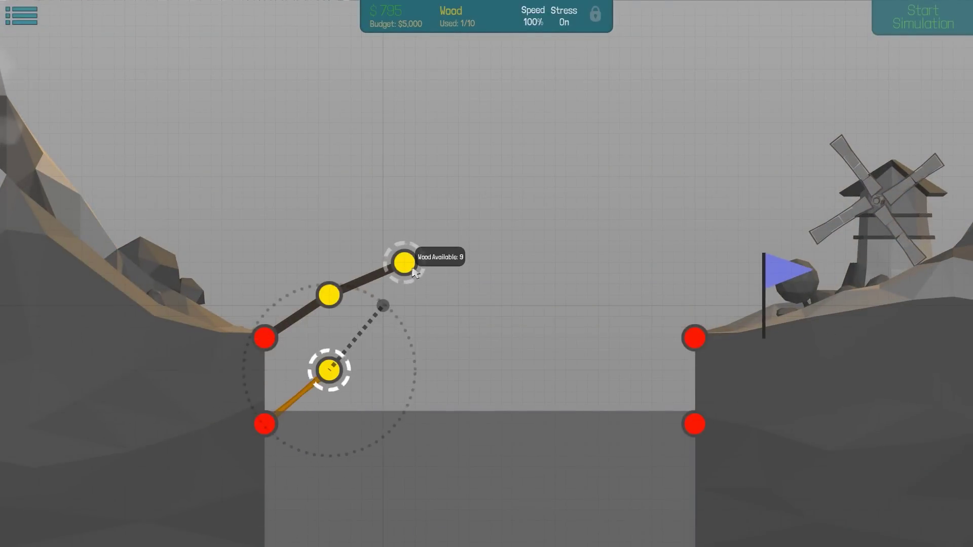
click(408, 262)
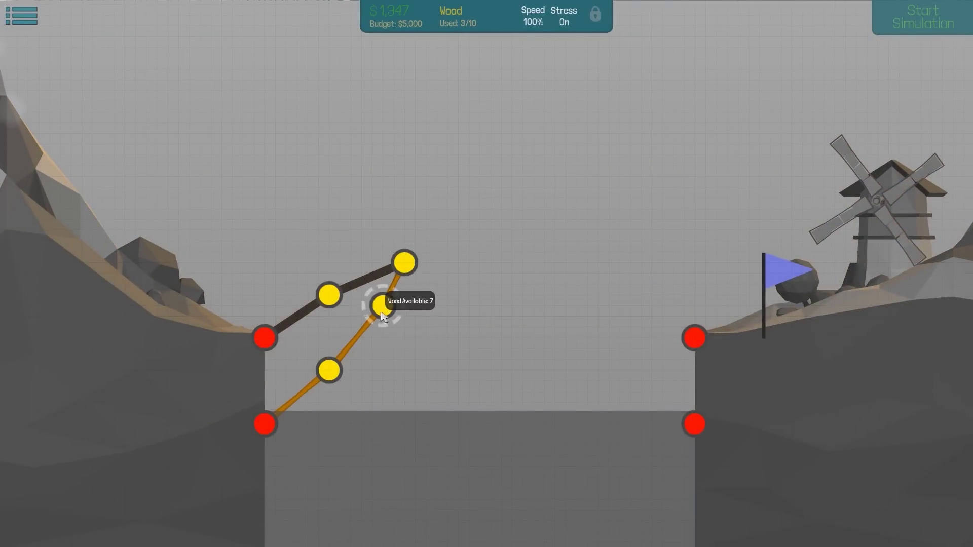
click(329, 295)
click(383, 305)
click(329, 294)
click(329, 371)
right_click(293, 343)
Connect the upper left anchor to the lower truss joint with wood.
click(265, 337)
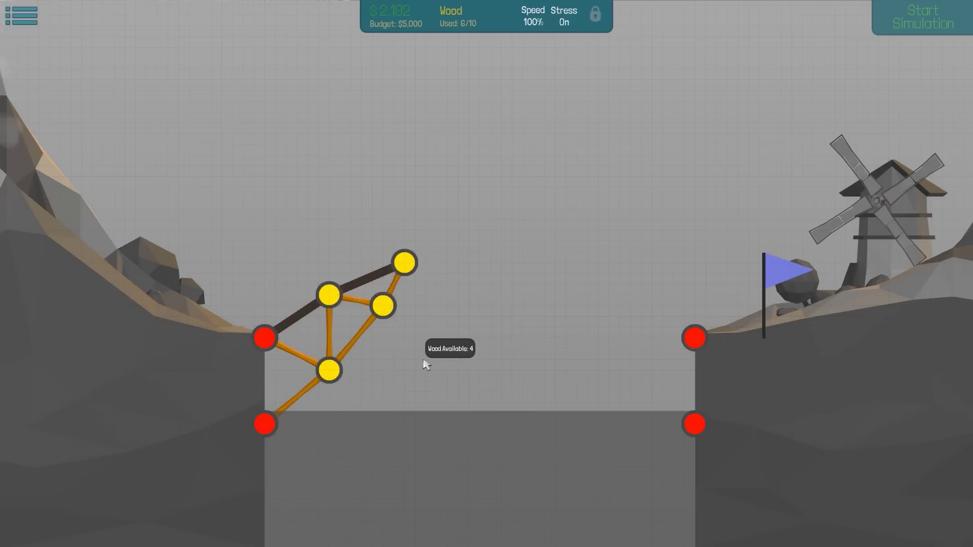
click(328, 370)
scroll(428, 362, down, 2)
right_click(475, 363)
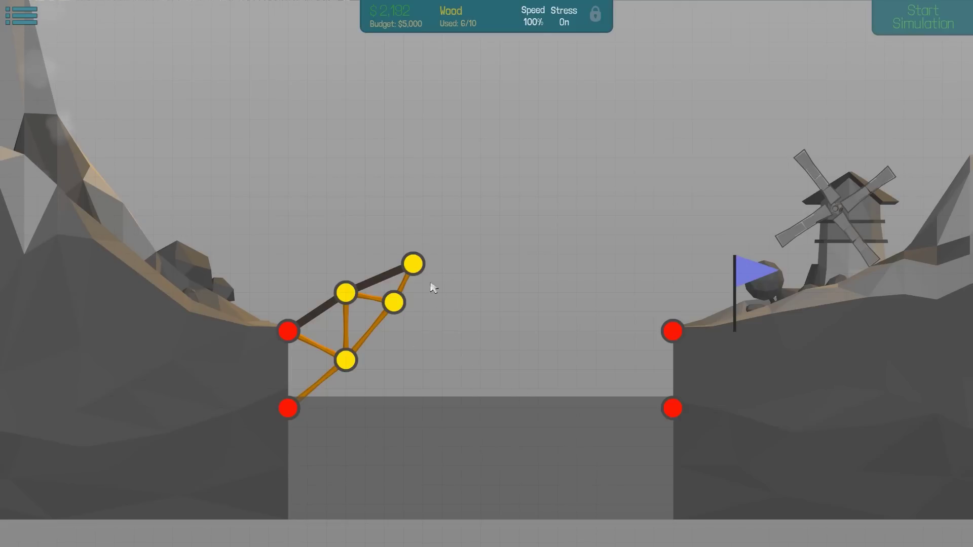
Extend the truss beyond the top road joint with braced joints, then test.
click(413, 263)
click(503, 223)
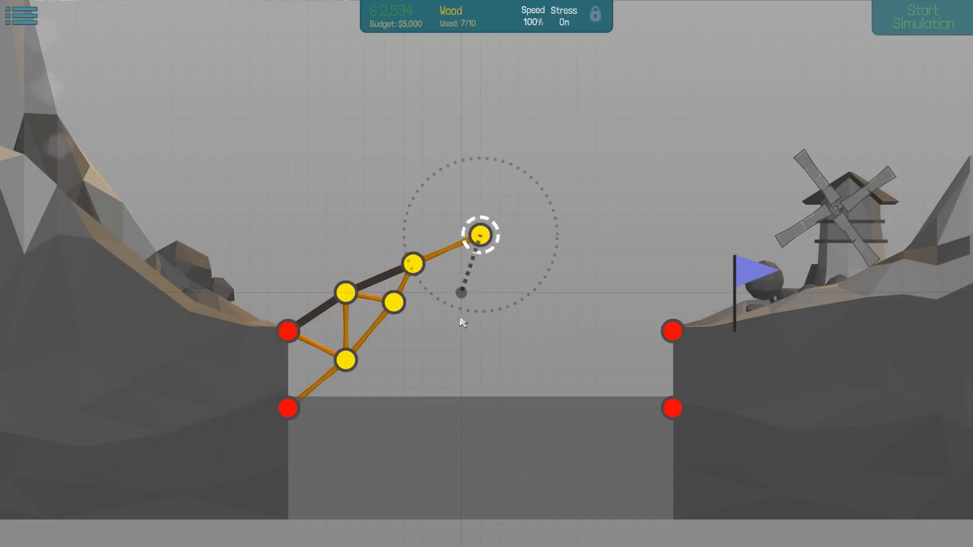
click(461, 293)
click(393, 302)
click(462, 293)
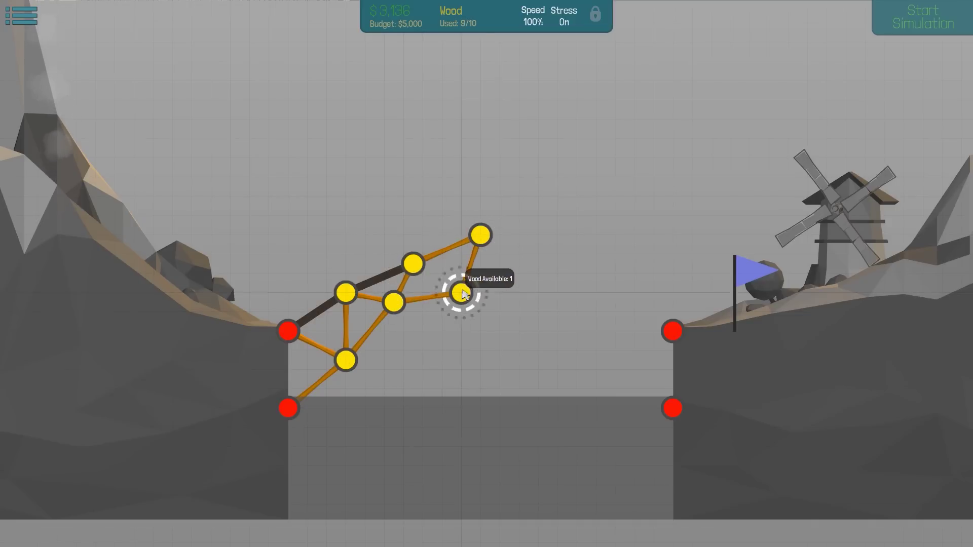
click(413, 263)
scroll(481, 306, down, 1)
right_click(481, 307)
key(space)
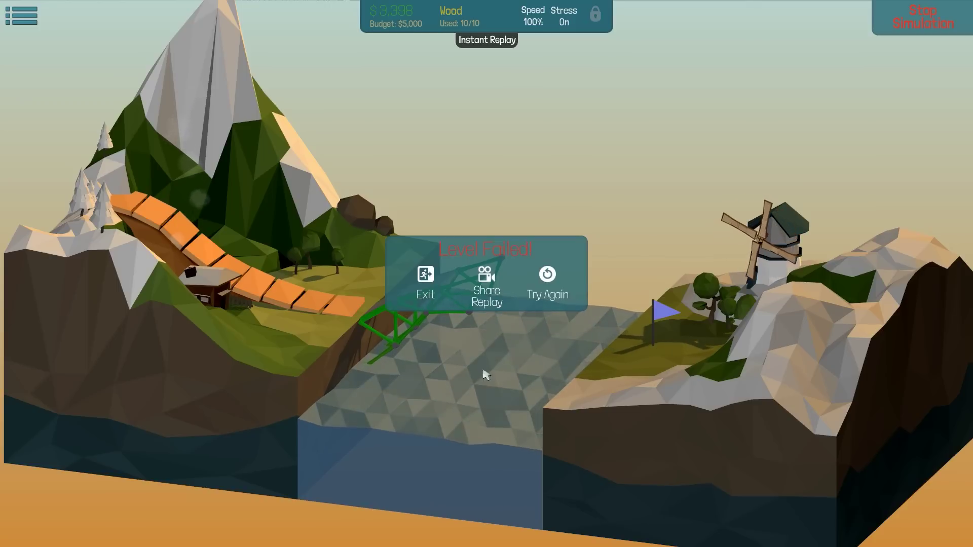
Close the Level Failed panel to resume building on the 10m Jump level.
click(548, 285)
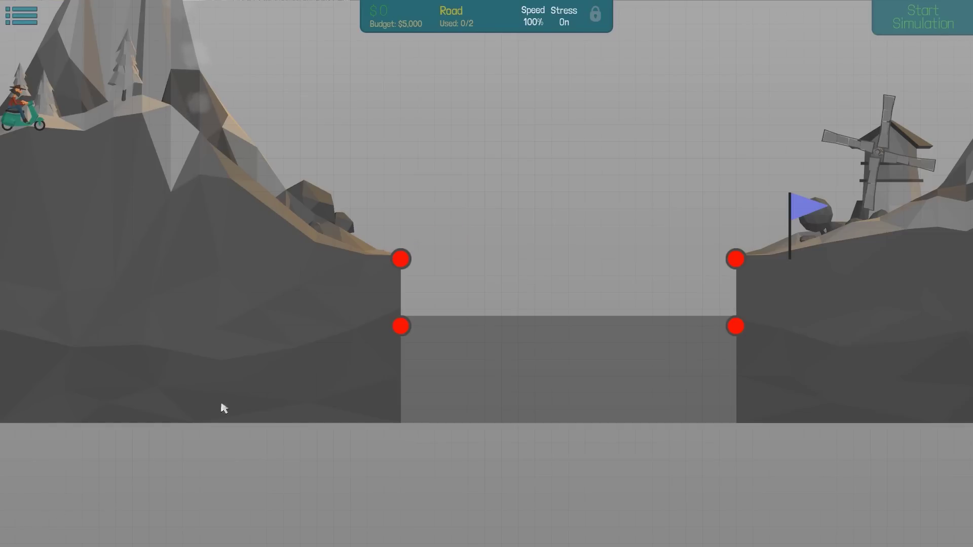
Lay two rising road segments from the left anchor.
right_click(429, 263)
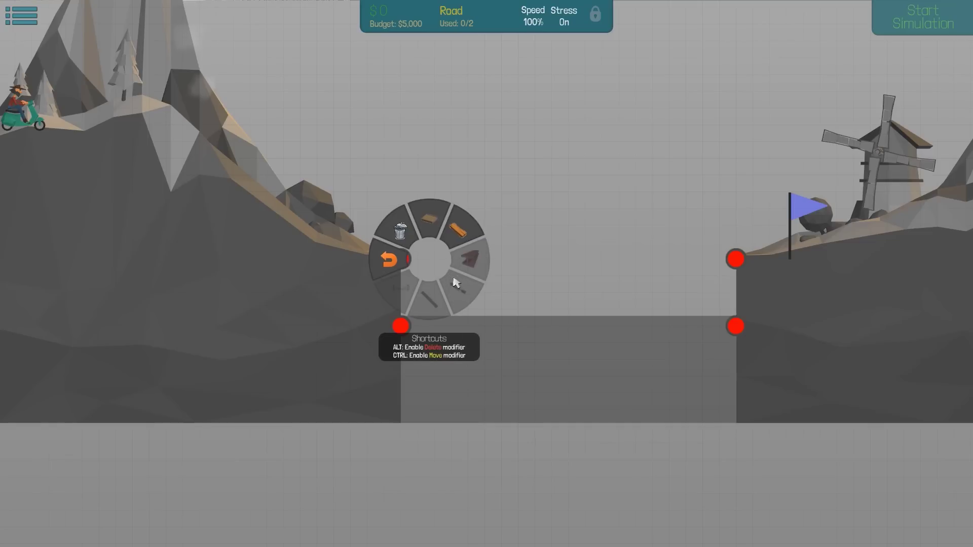
click(428, 206)
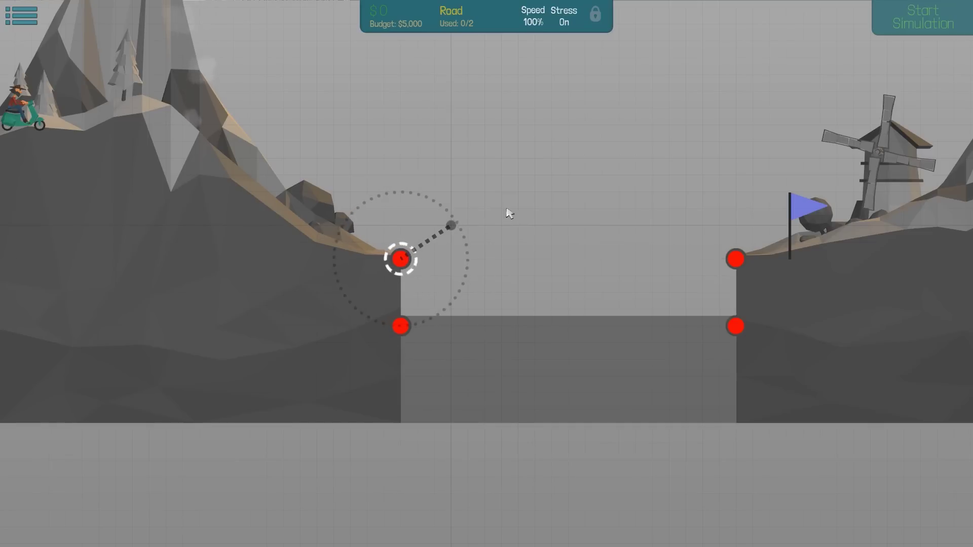
click(547, 207)
click(592, 140)
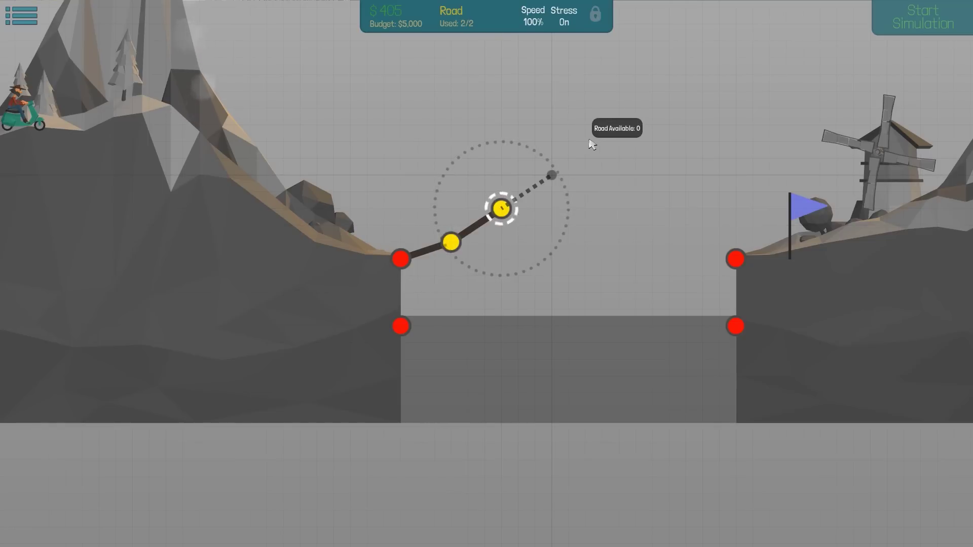
Brace the road with a six-beam wood truss tied to the bottom anchor.
right_click(578, 170)
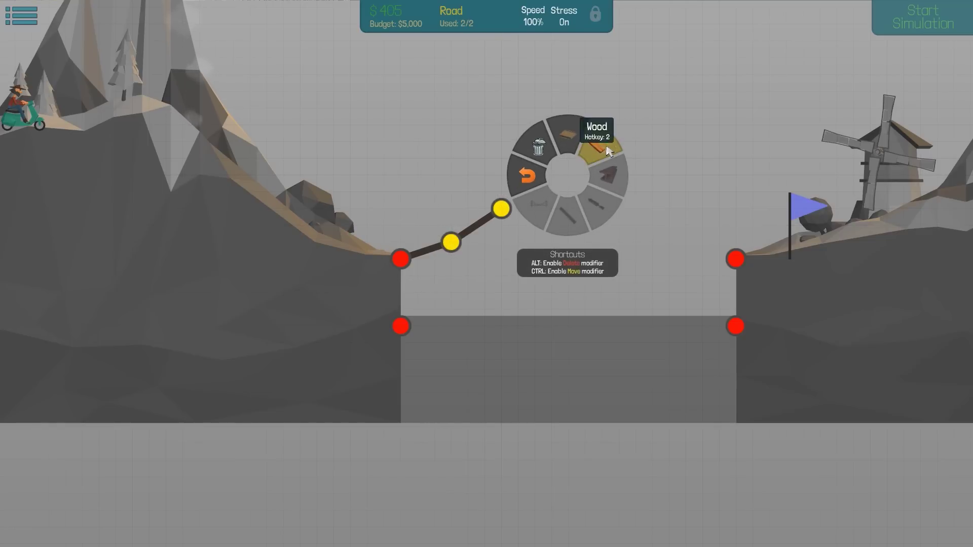
click(592, 140)
click(484, 259)
click(451, 242)
click(451, 292)
click(401, 326)
click(450, 291)
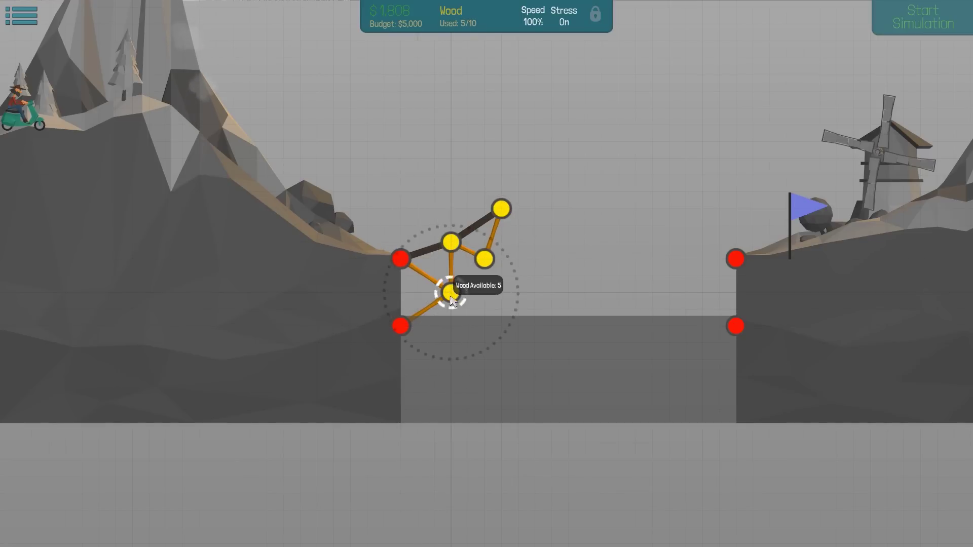
click(484, 258)
right_click(554, 256)
Test the bridge to pass the level, then start building on 18m Jump.
key(space)
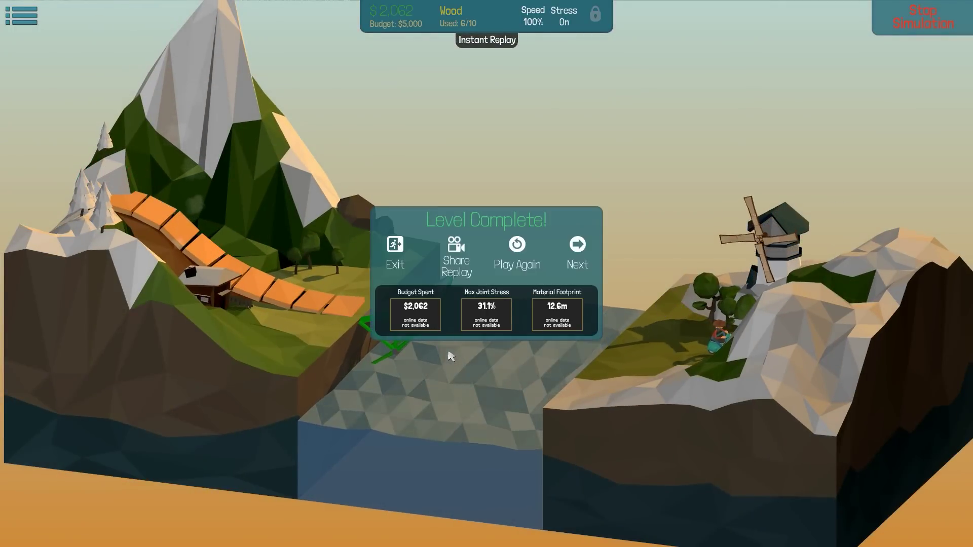
click(578, 251)
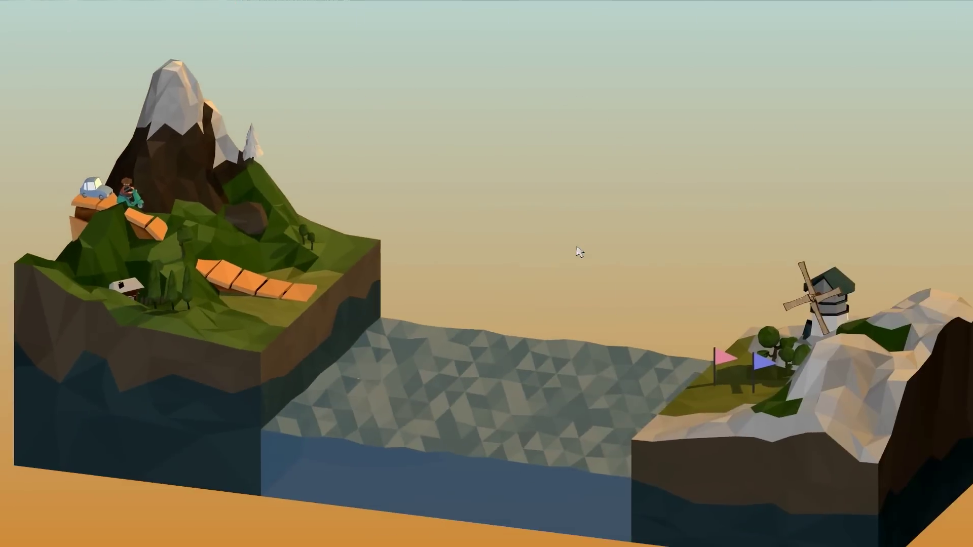
click(494, 314)
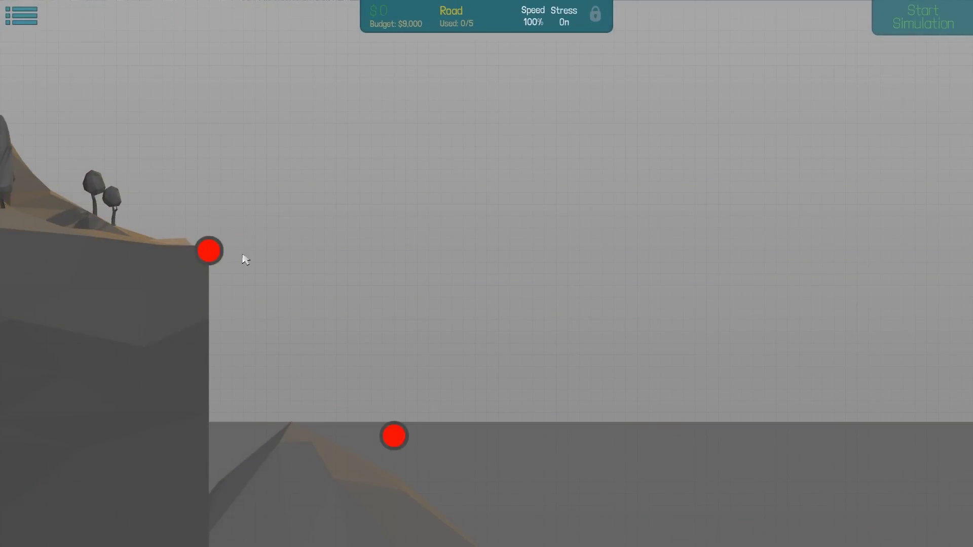
Lay five road segments curving upward from the cliff anchor, costing $1,102.
click(418, 216)
click(525, 181)
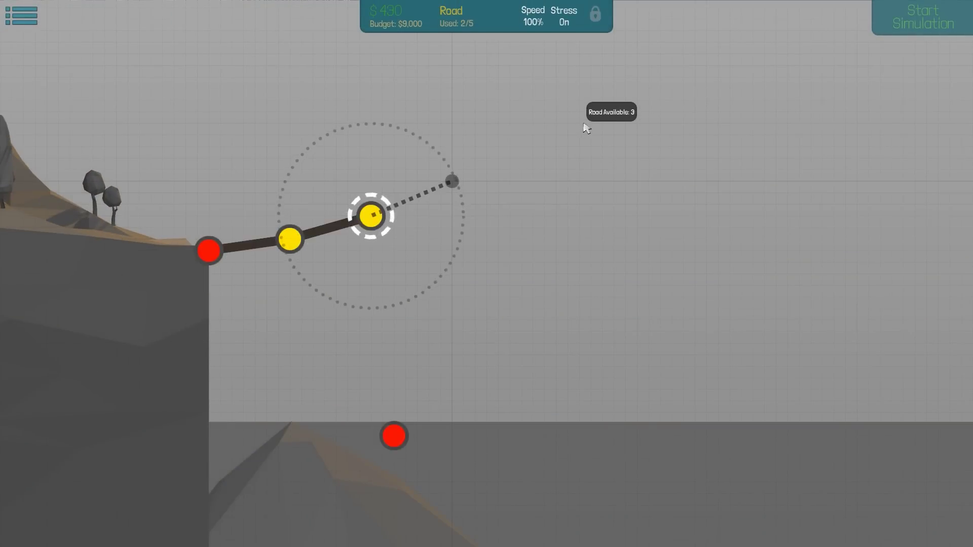
click(605, 108)
click(667, 92)
click(698, 53)
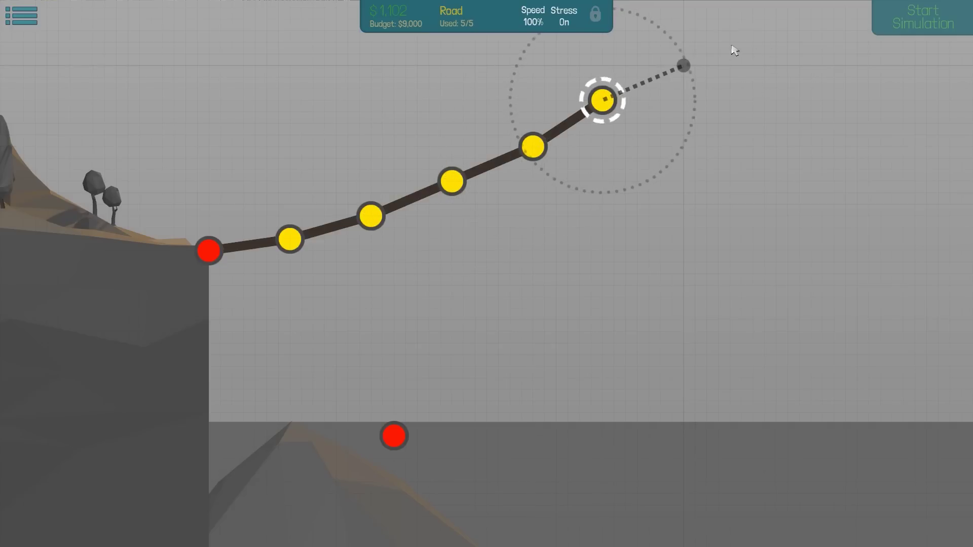
right_click(719, 84)
scroll(712, 194, down, 2)
scroll(706, 239, up, 1)
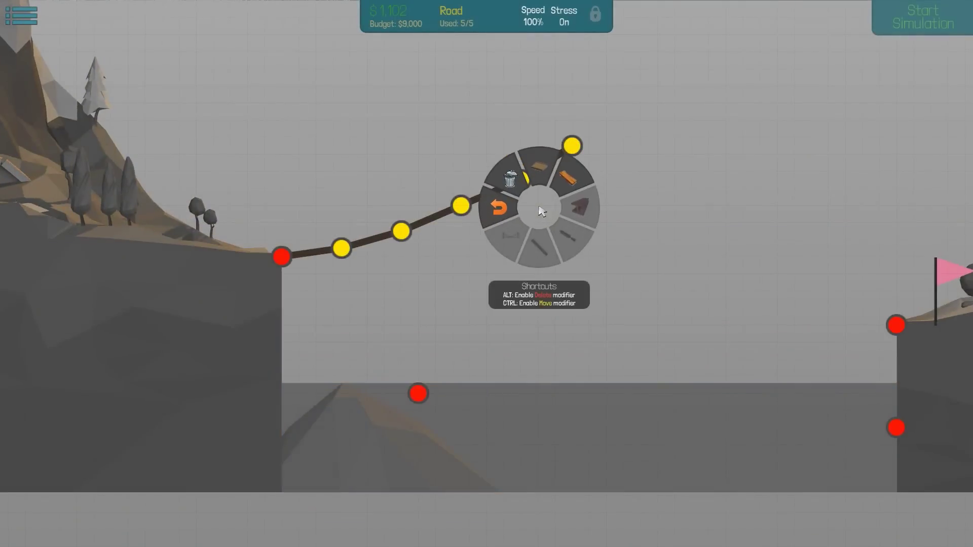
Switch to wood and triangulate beams from the ramp joints down toward the river anchor.
drag(540, 211, 569, 178)
click(572, 145)
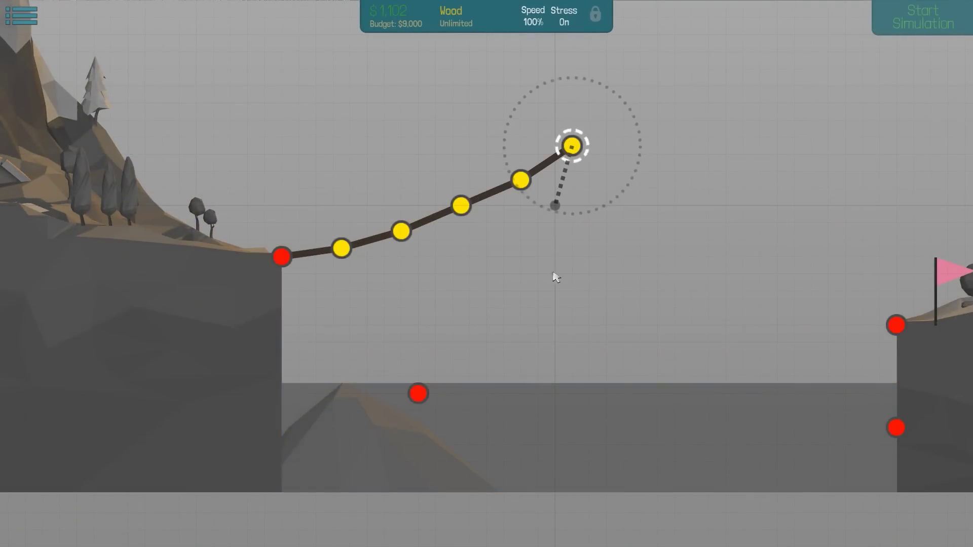
click(555, 205)
click(521, 180)
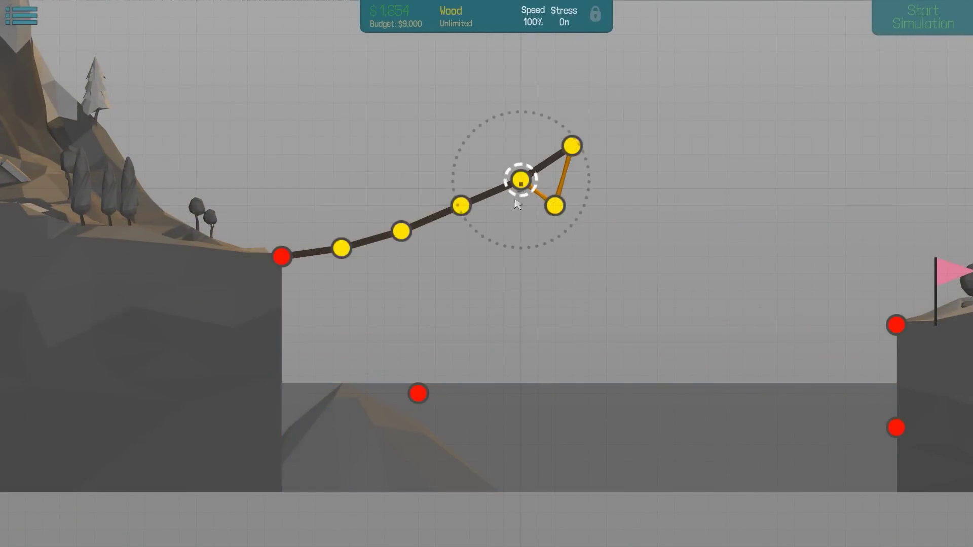
click(503, 251)
click(462, 206)
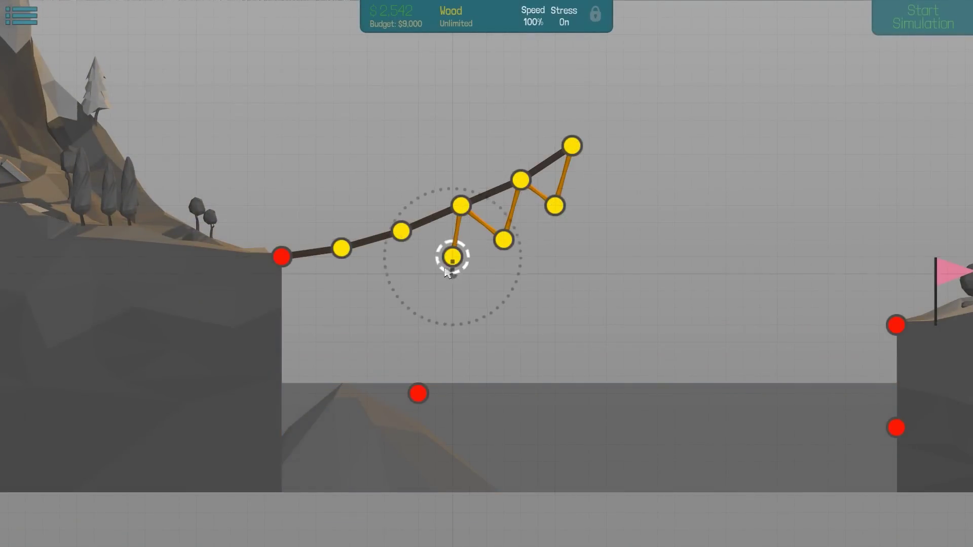
click(401, 231)
click(400, 291)
click(342, 251)
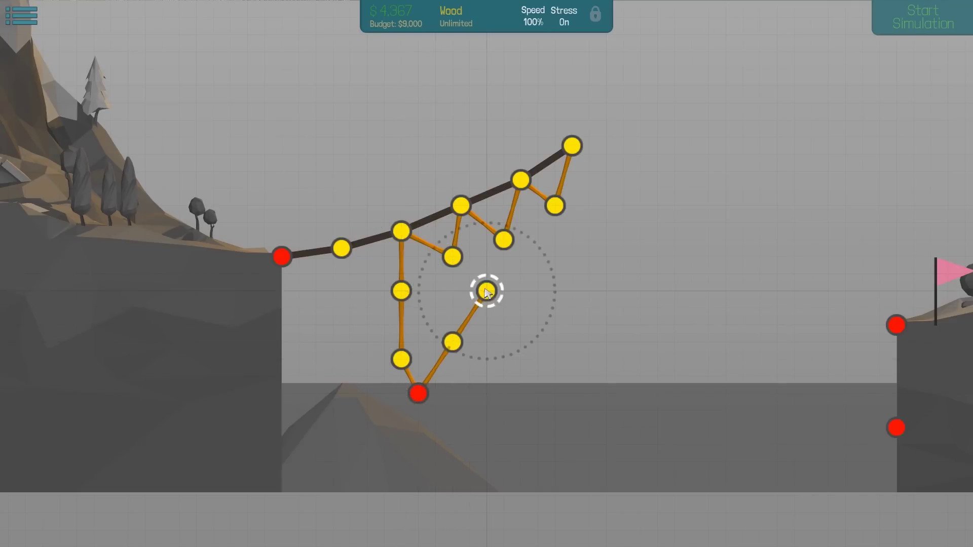
click(502, 241)
click(487, 291)
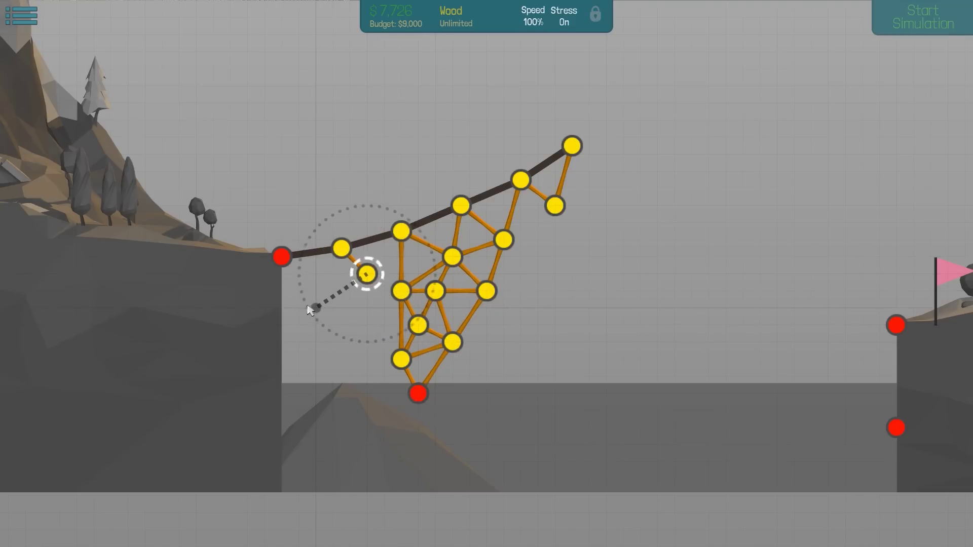
Add joints and braces near the river anchor and brace the ramp's top end.
drag(312, 309, 312, 308)
drag(281, 257, 321, 323)
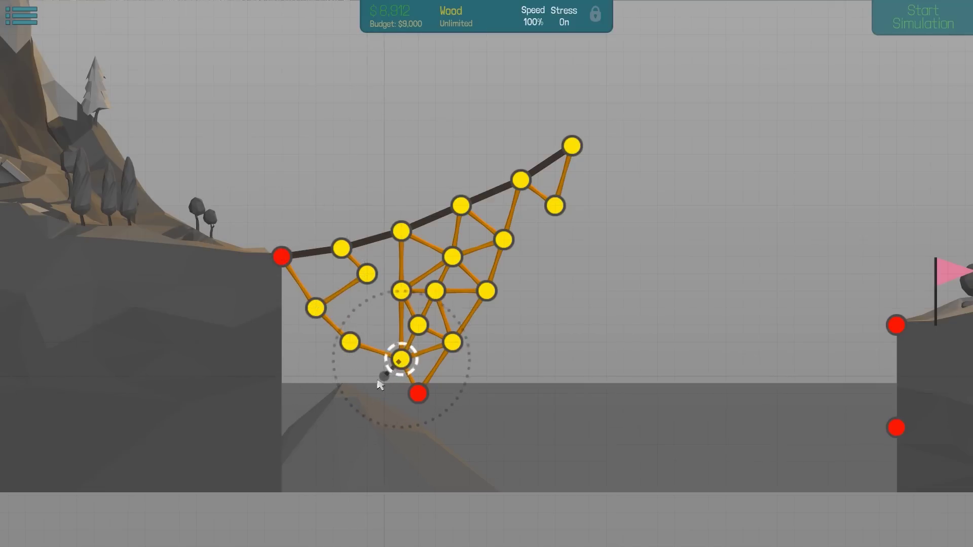
drag(380, 385, 384, 376)
drag(384, 376, 350, 343)
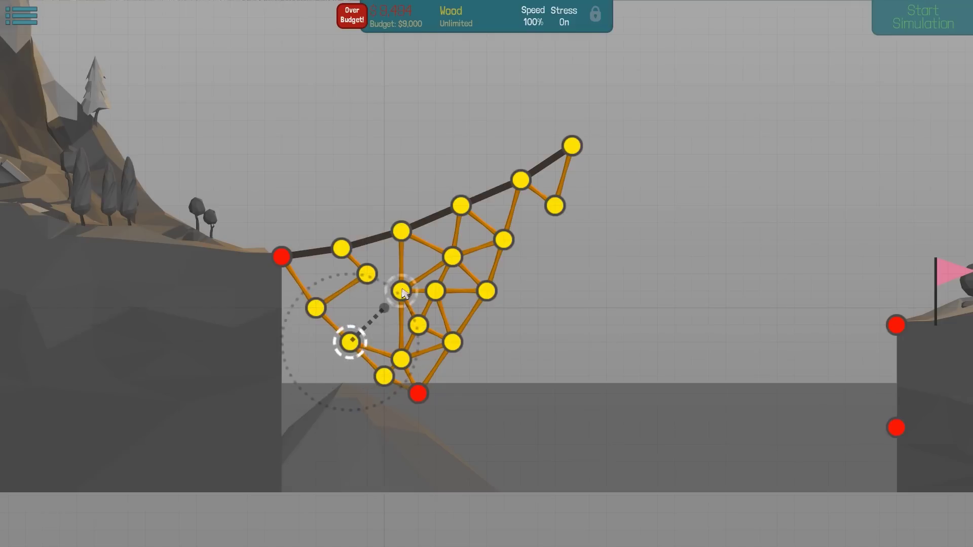
drag(373, 283, 368, 273)
drag(367, 274, 399, 301)
drag(388, 333, 368, 309)
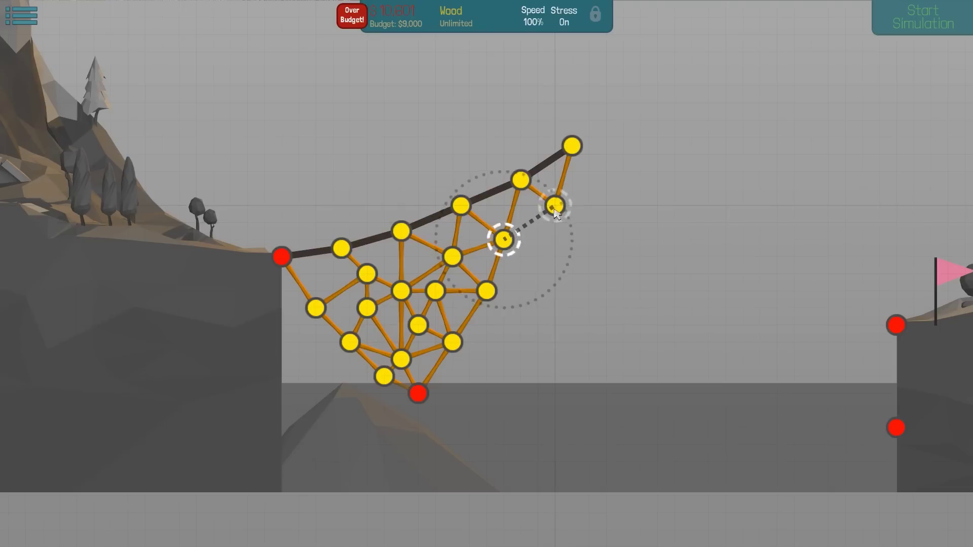
drag(555, 213, 592, 237)
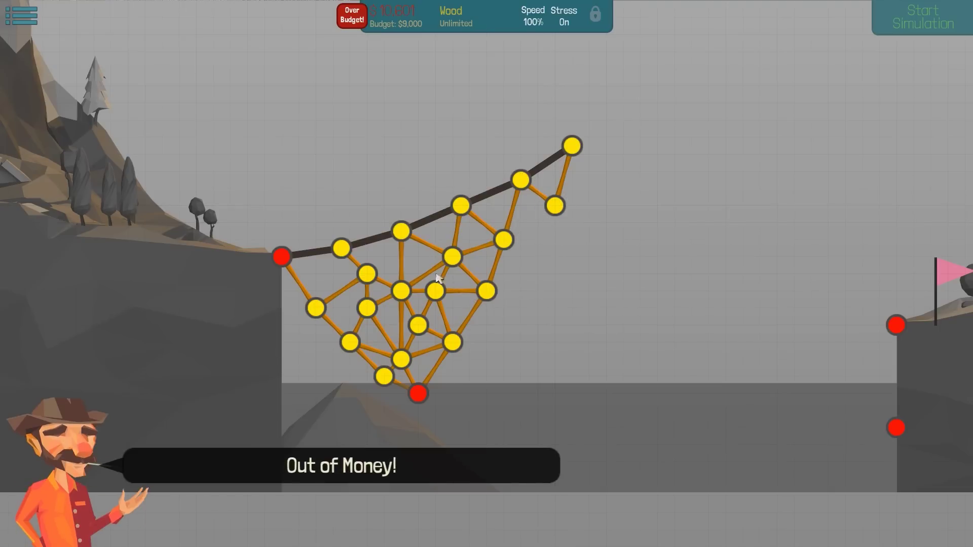
drag(499, 242, 502, 241)
drag(501, 241, 608, 255)
scroll(601, 254, down, 2)
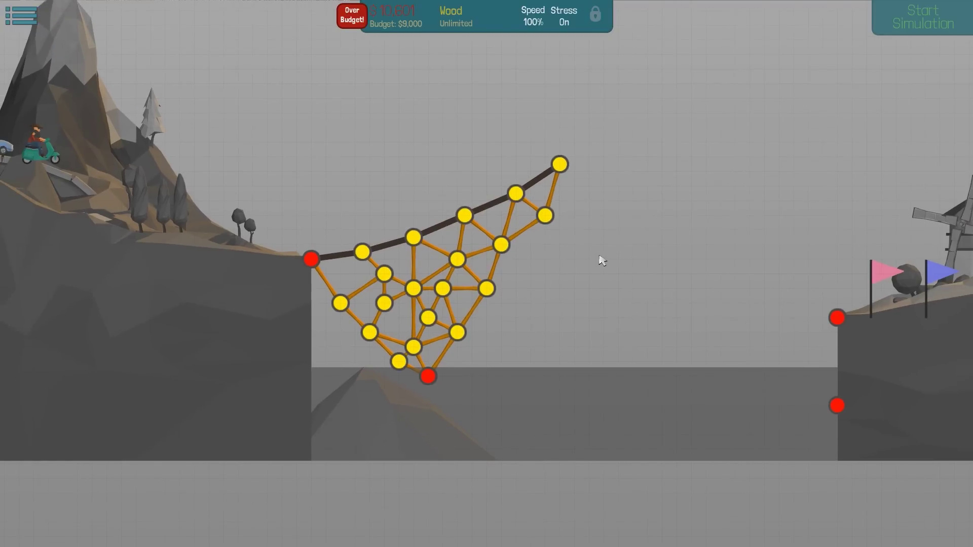
Pass 18m Jump at $10,601 and 56.4% stress, then continue to 16m Over Bridge.
key(space)
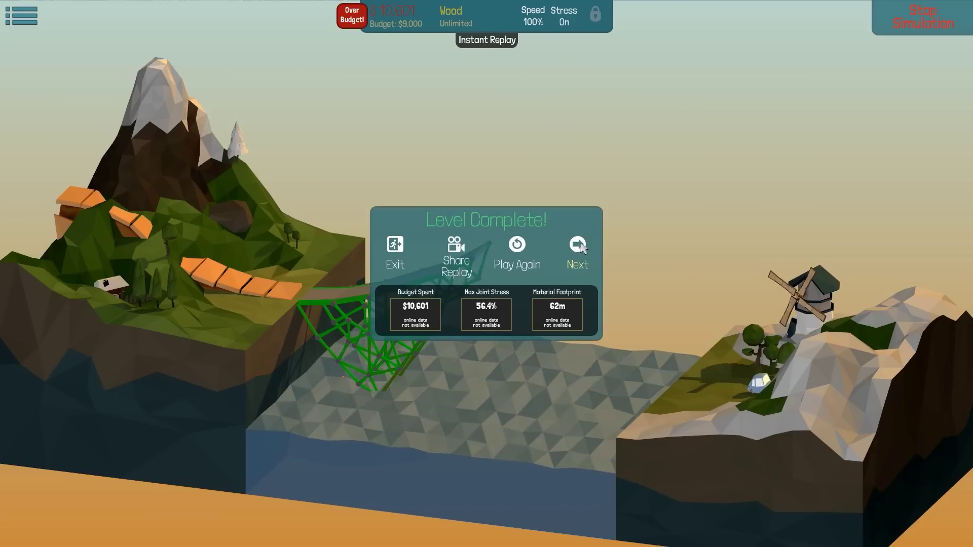
click(582, 248)
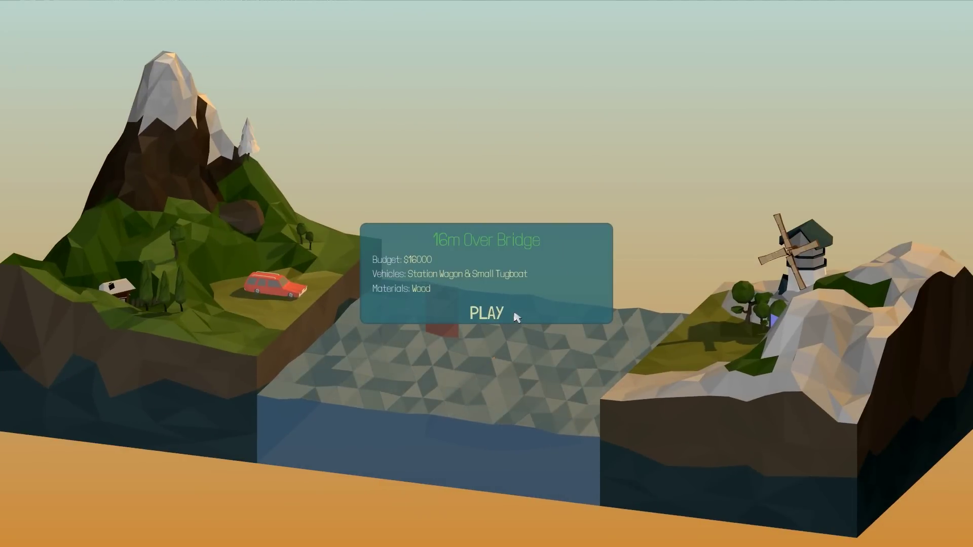
Open the 16m Over Bridge editor and run an empty test to watch the tugboat.
click(483, 310)
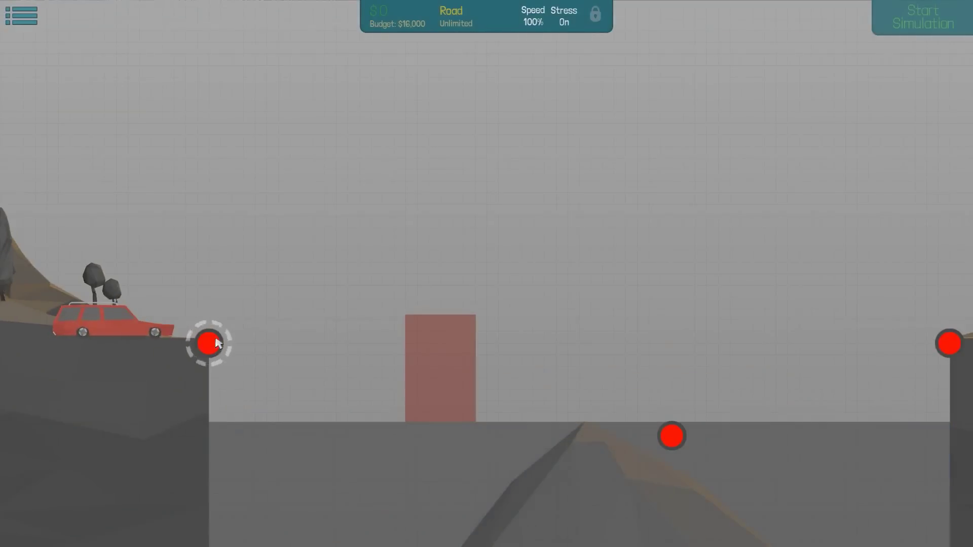
right_click(216, 344)
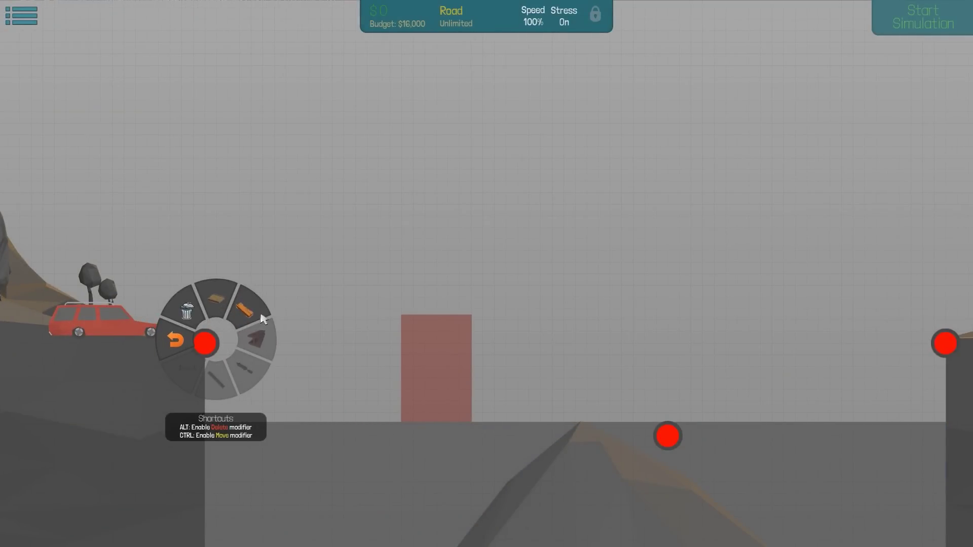
key(space)
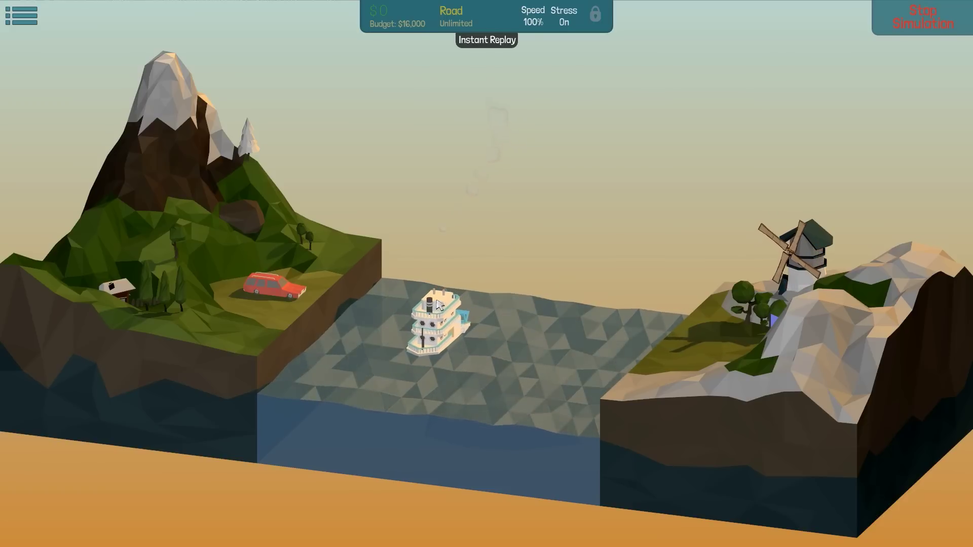
key(space)
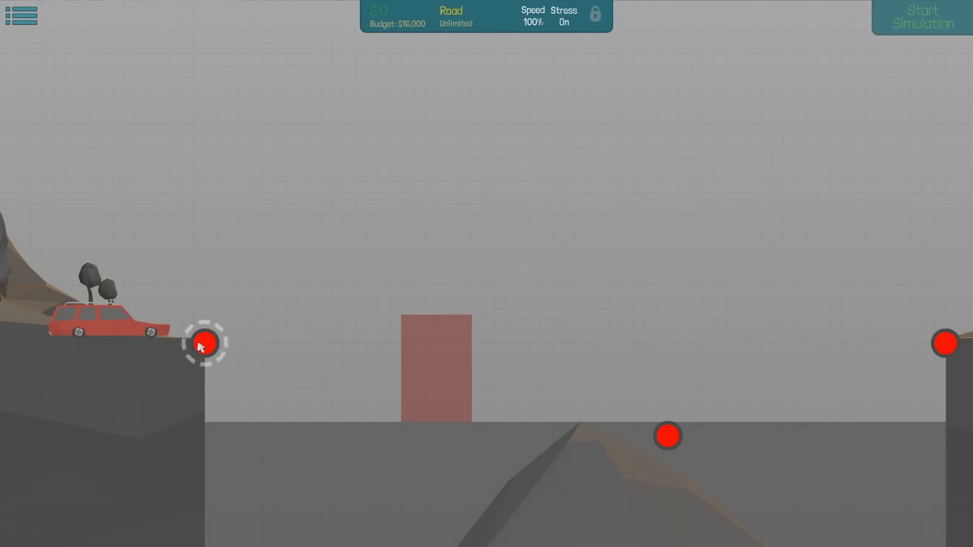
Lay road arching up from the left anchor and leveling out above the boat zone.
drag(201, 347, 317, 271)
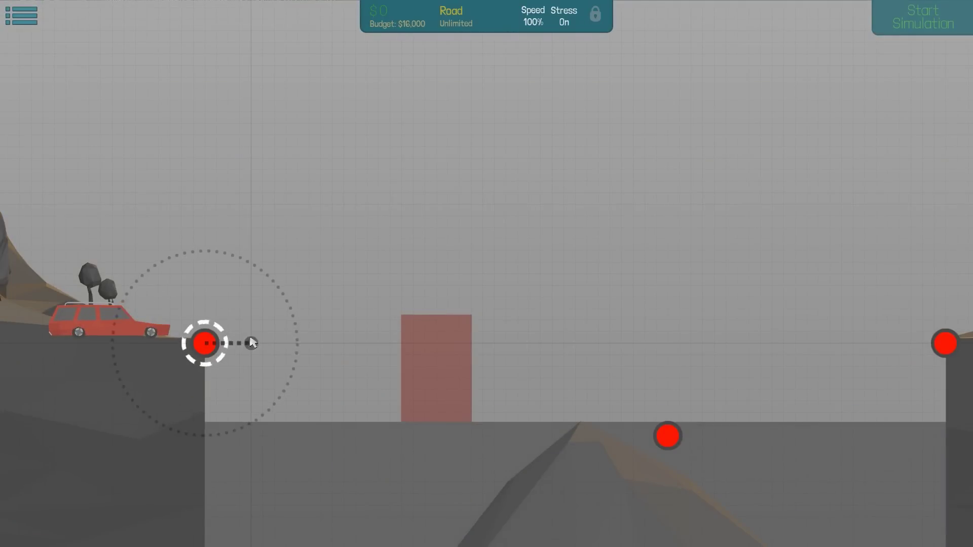
click(318, 271)
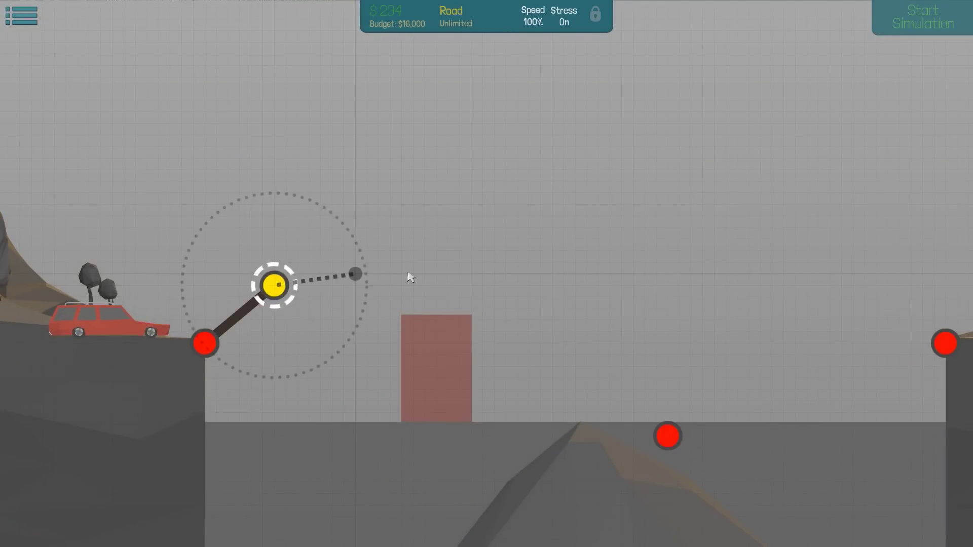
click(449, 185)
click(514, 163)
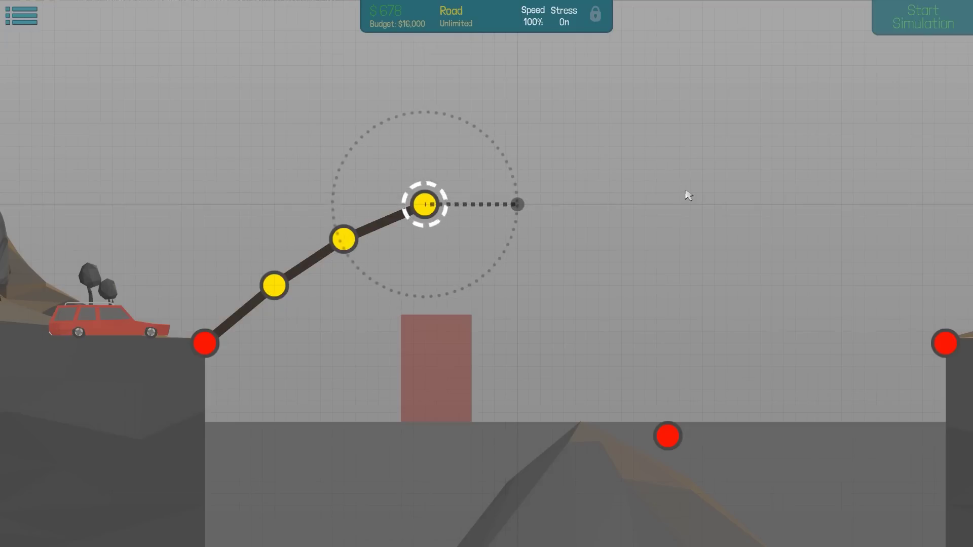
click(715, 181)
click(744, 187)
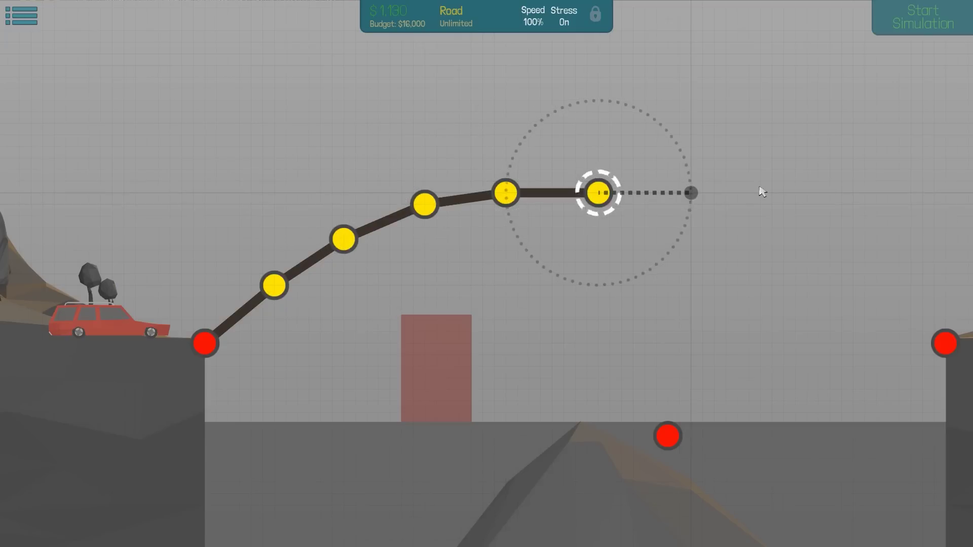
click(791, 195)
right_click(818, 201)
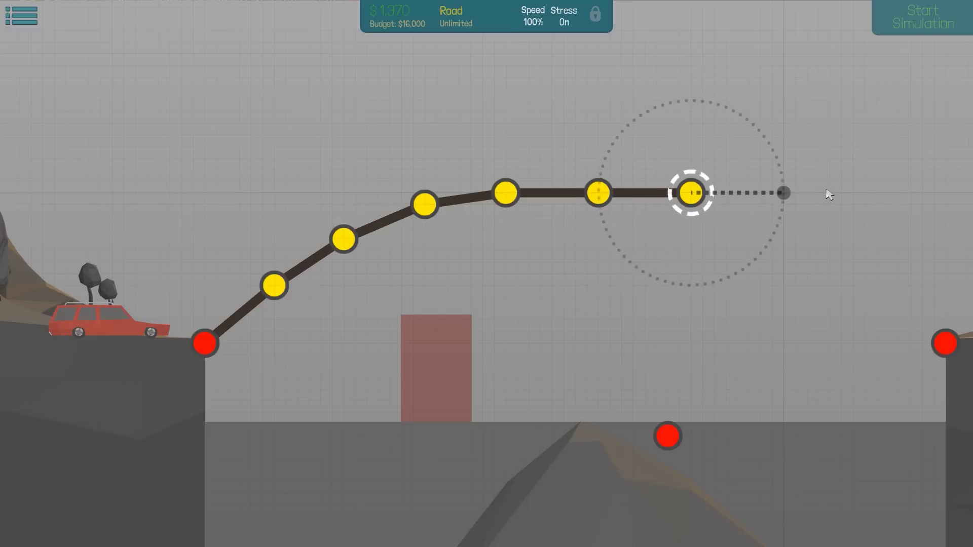
Bring the road down to the right cliff and run a test.
click(829, 194)
click(888, 263)
click(921, 324)
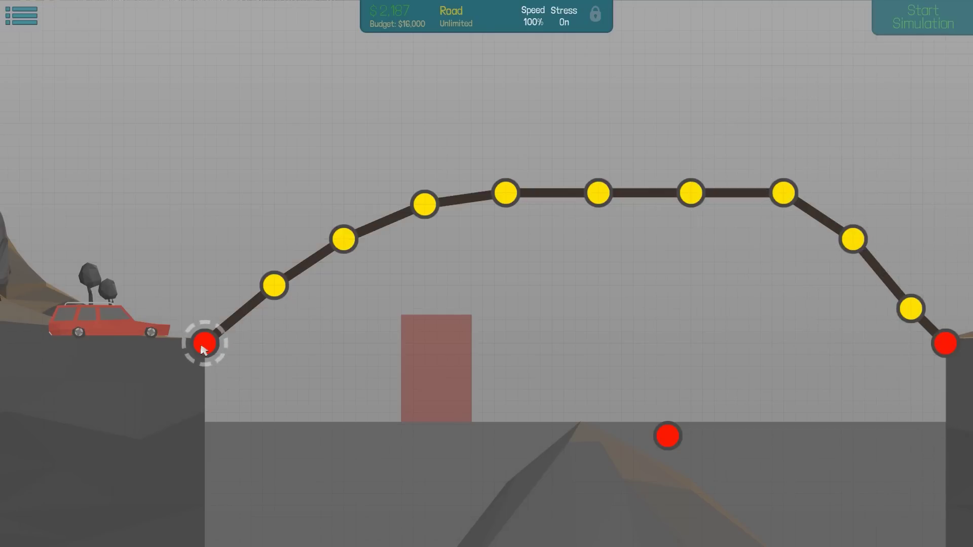
key(space)
key(space)
key(space)
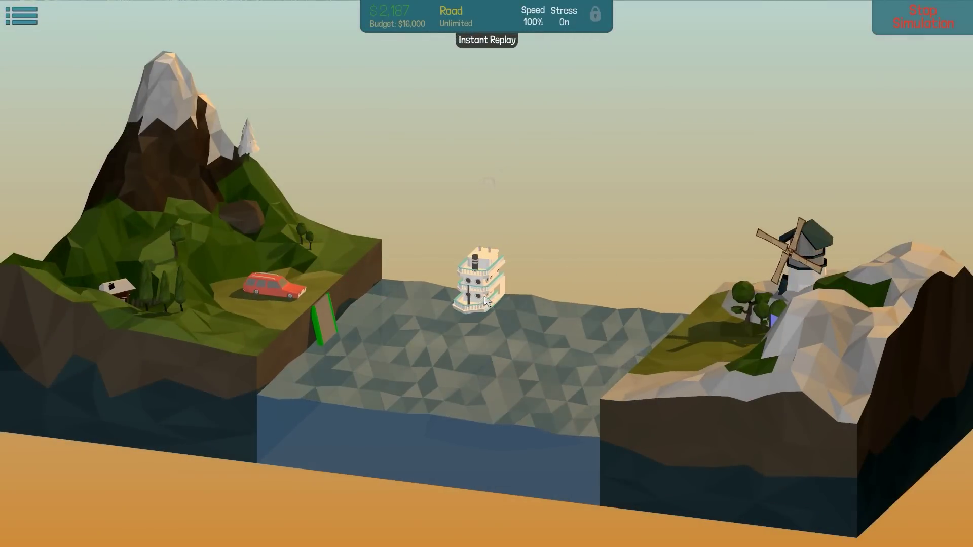
Stop the test and lay wood beams level with the left cliff, framing the boat zone.
key(space)
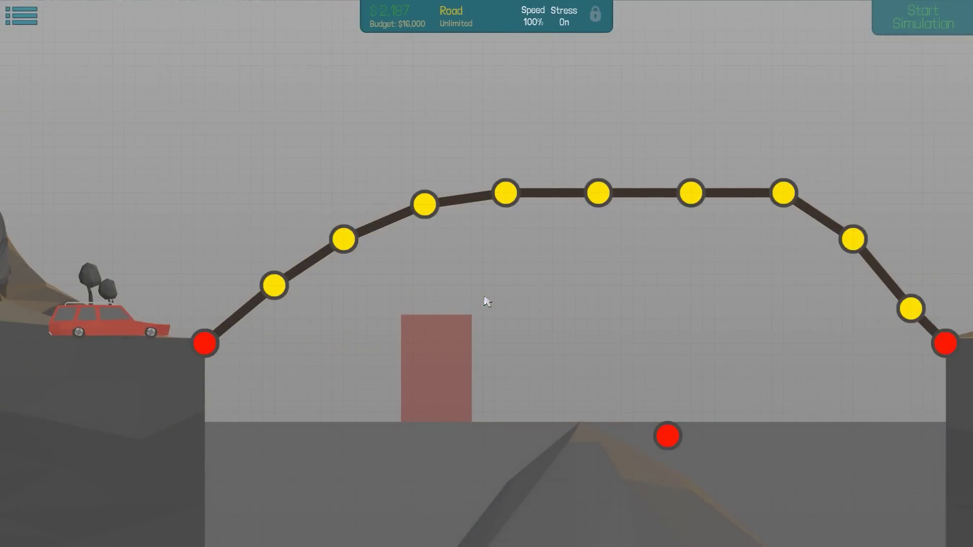
right_click(560, 333)
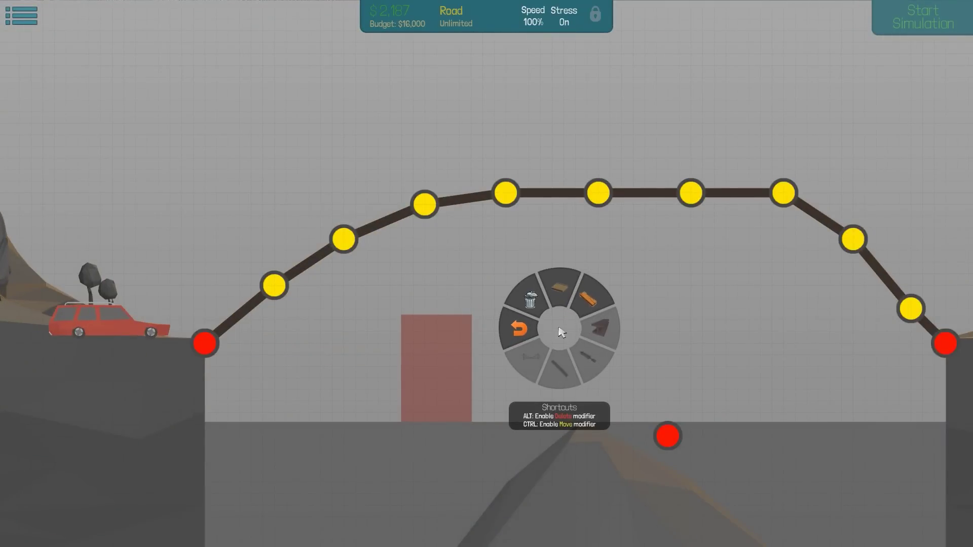
click(586, 304)
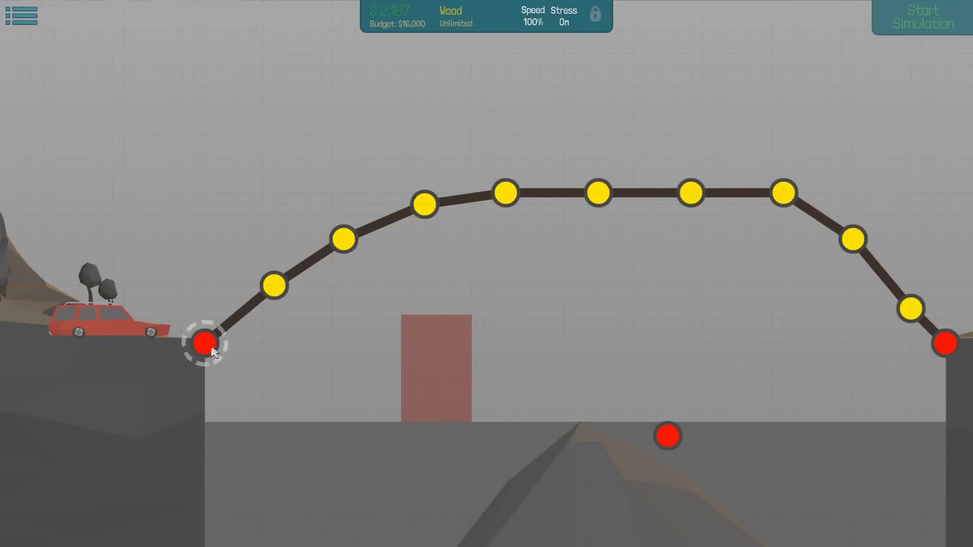
click(351, 342)
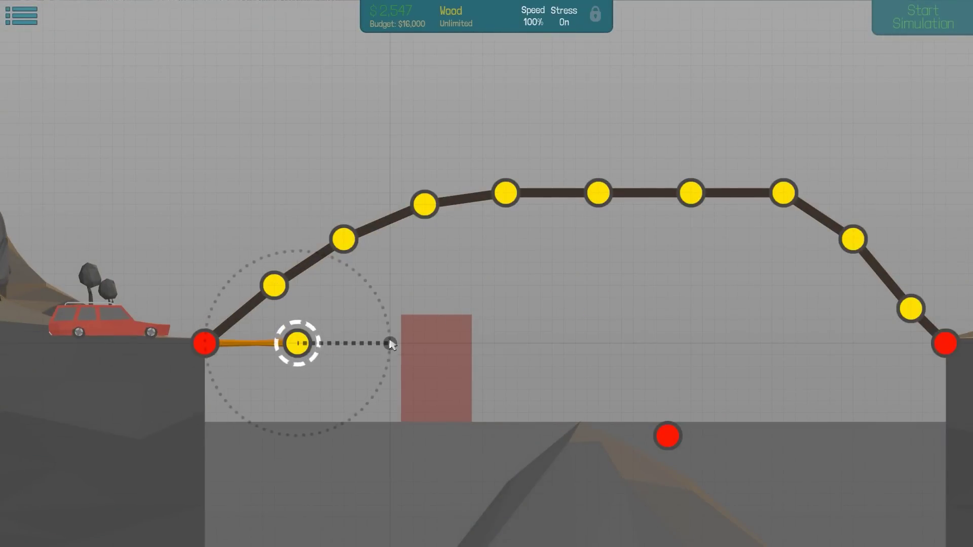
click(390, 343)
click(390, 297)
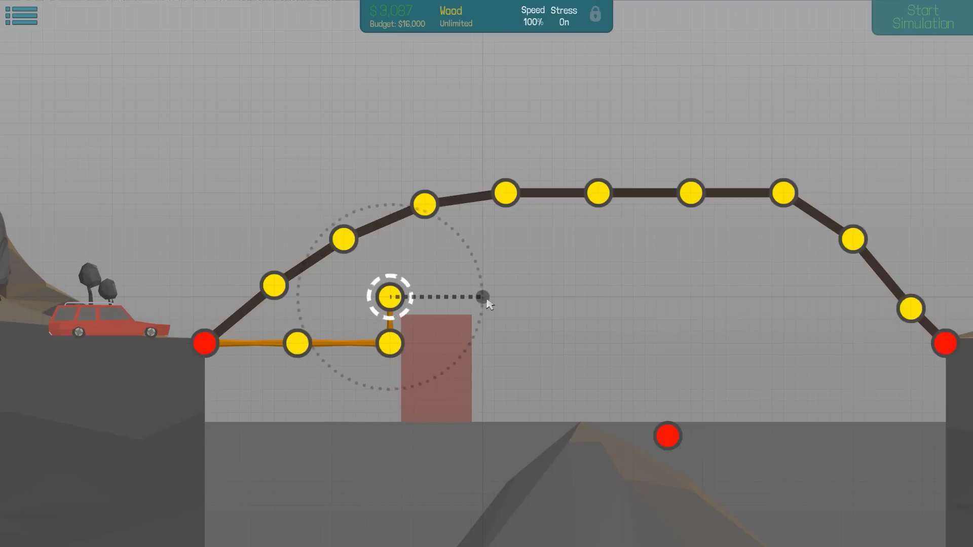
click(483, 297)
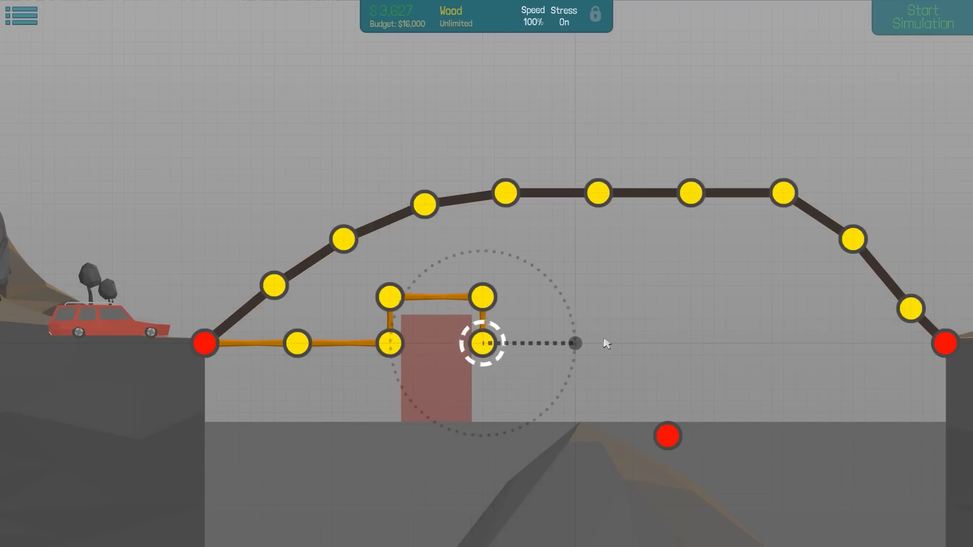
Extend a wood deck across to the right cliff anchor.
click(575, 343)
click(668, 343)
click(761, 343)
click(853, 343)
click(945, 343)
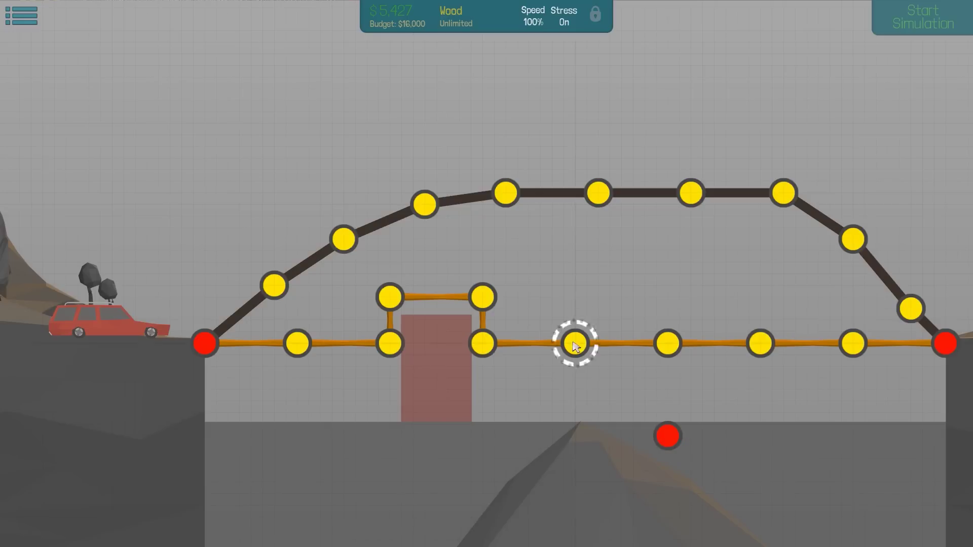
Brace the deck down to the low anchor with triangulated wood members.
click(622, 389)
click(667, 435)
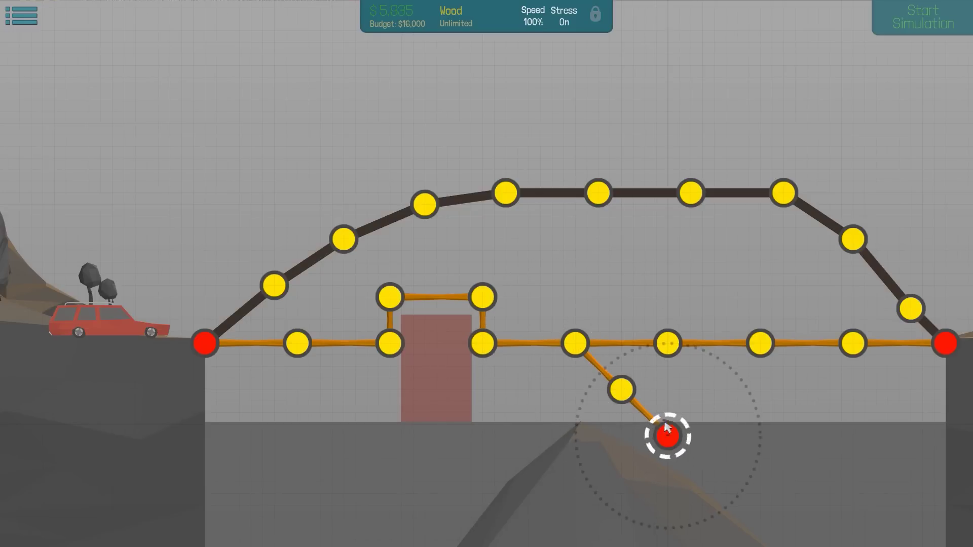
click(667, 343)
click(621, 389)
click(667, 389)
Build an under-deck truss running right to the right anchor.
click(761, 343)
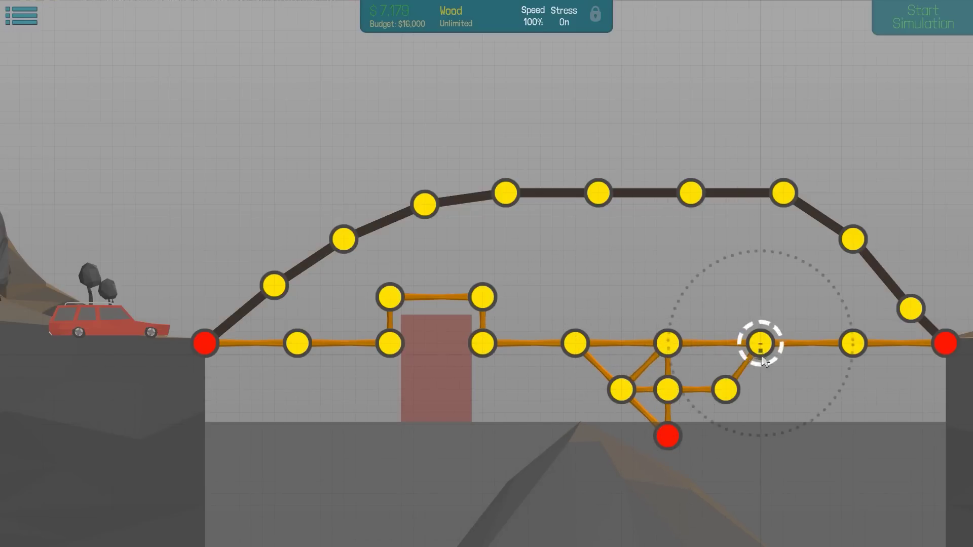
click(806, 389)
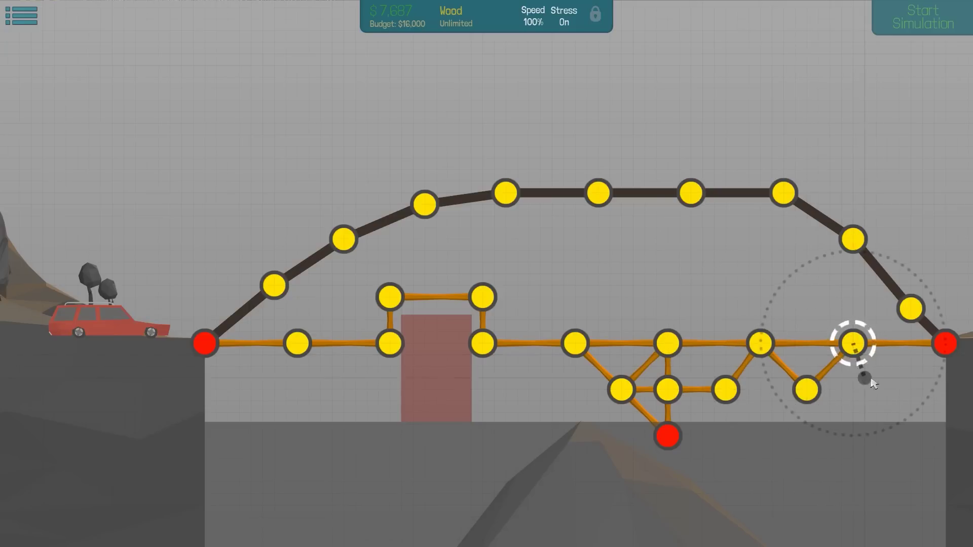
click(899, 389)
click(944, 343)
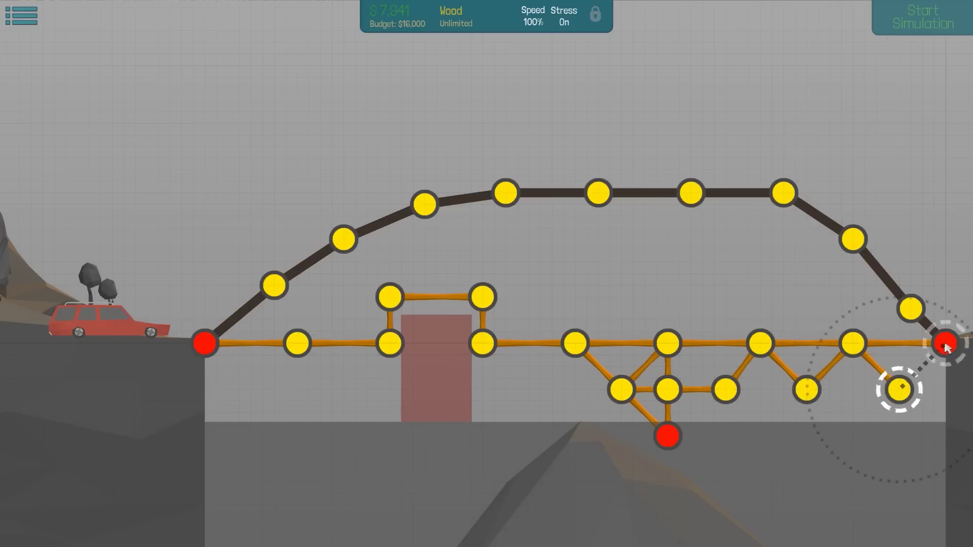
click(899, 389)
click(806, 392)
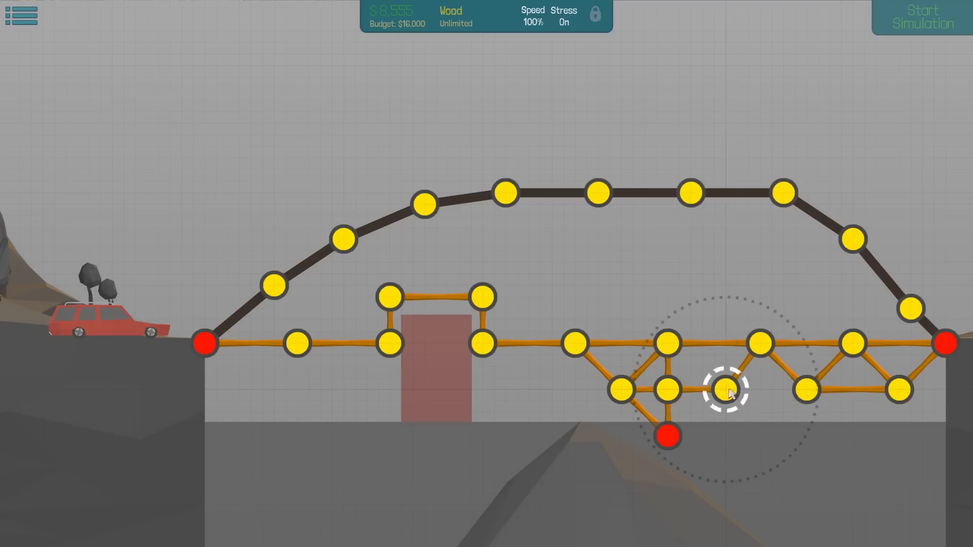
Close the truss's lower chord, tie it to the deck, and extend it leftward.
click(806, 390)
click(726, 389)
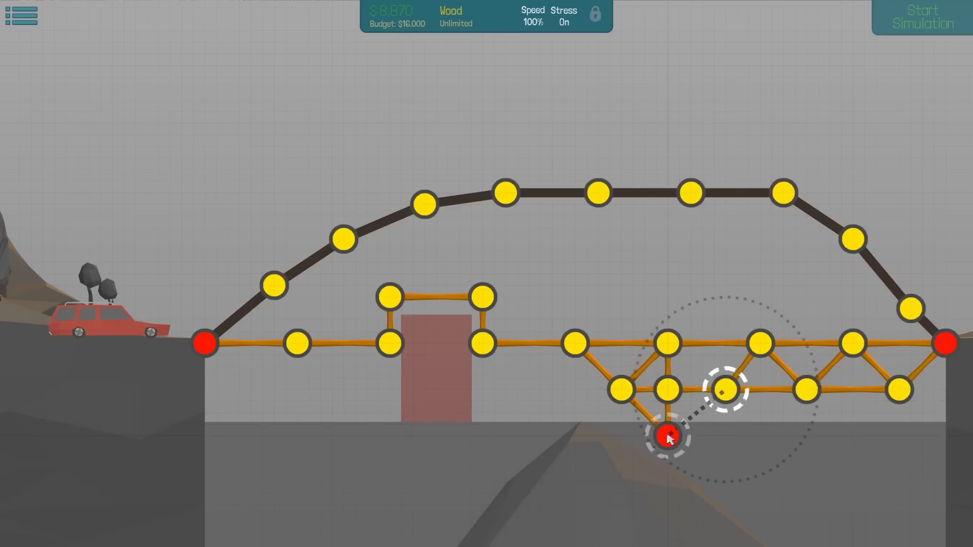
click(667, 343)
click(726, 390)
click(619, 386)
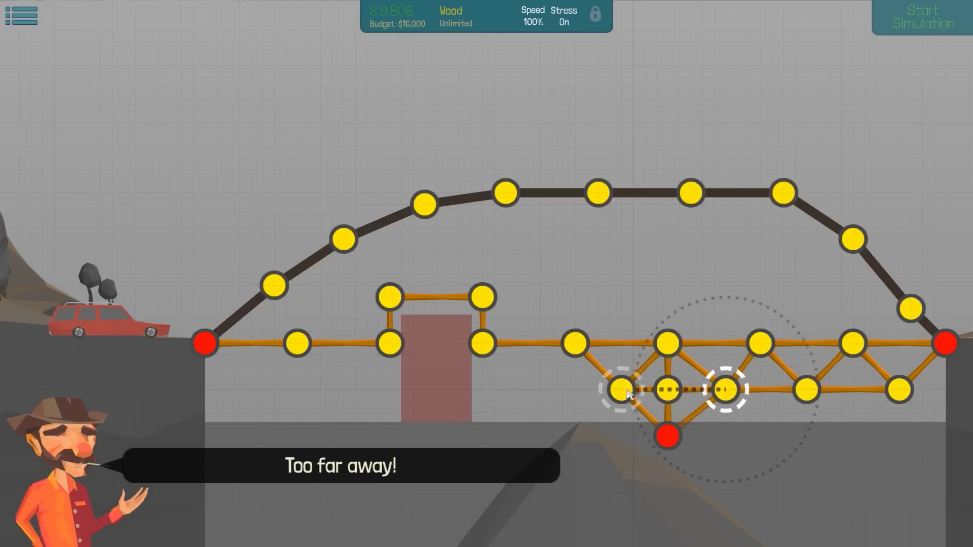
click(529, 389)
click(482, 344)
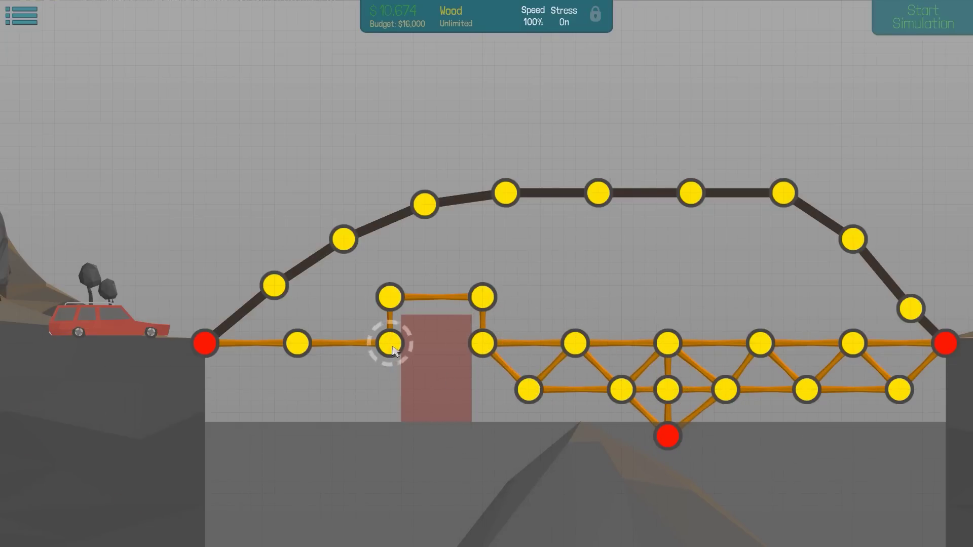
Add a truss under the left deck section linked to the left anchor.
click(344, 390)
click(297, 343)
click(261, 390)
click(204, 343)
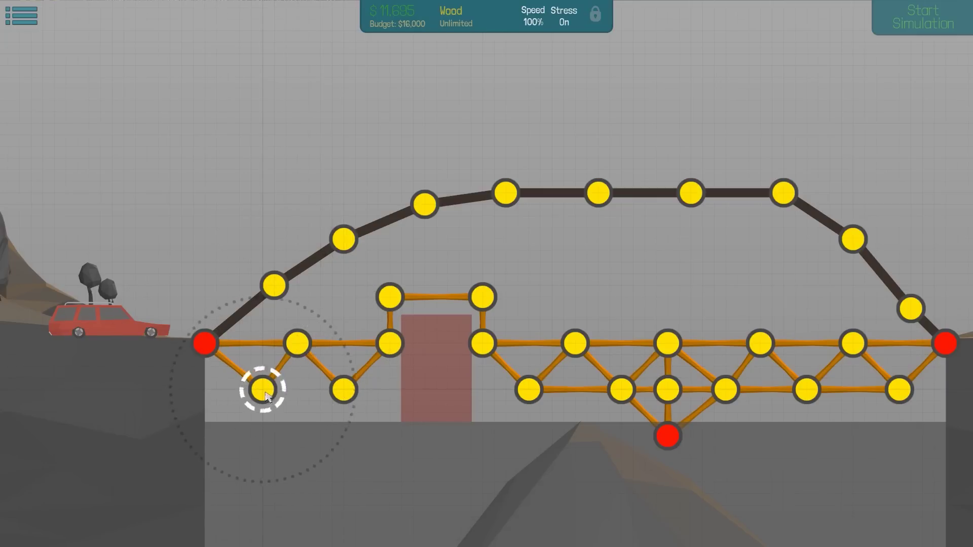
click(341, 391)
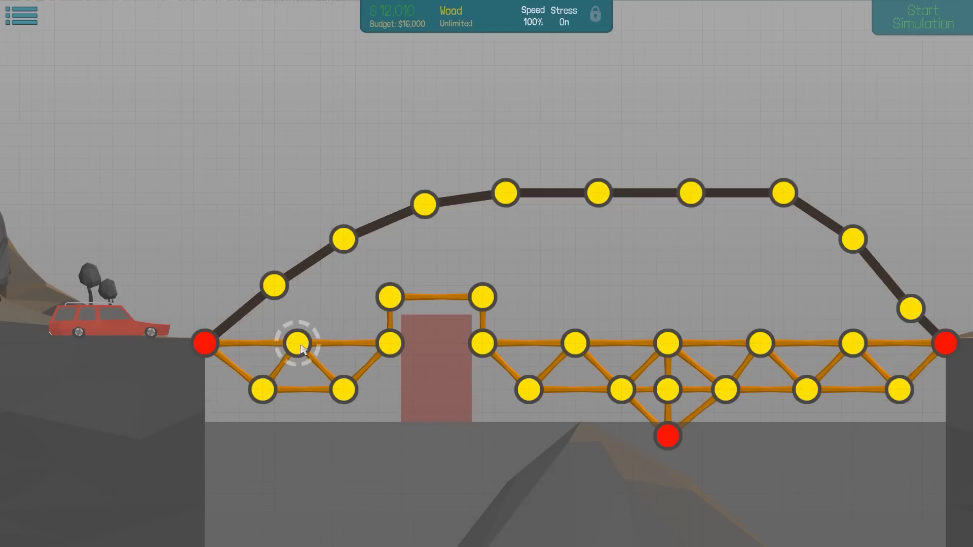
Brace the left part of the arch and tie the brace nodes to the deck.
click(344, 297)
click(343, 238)
click(389, 296)
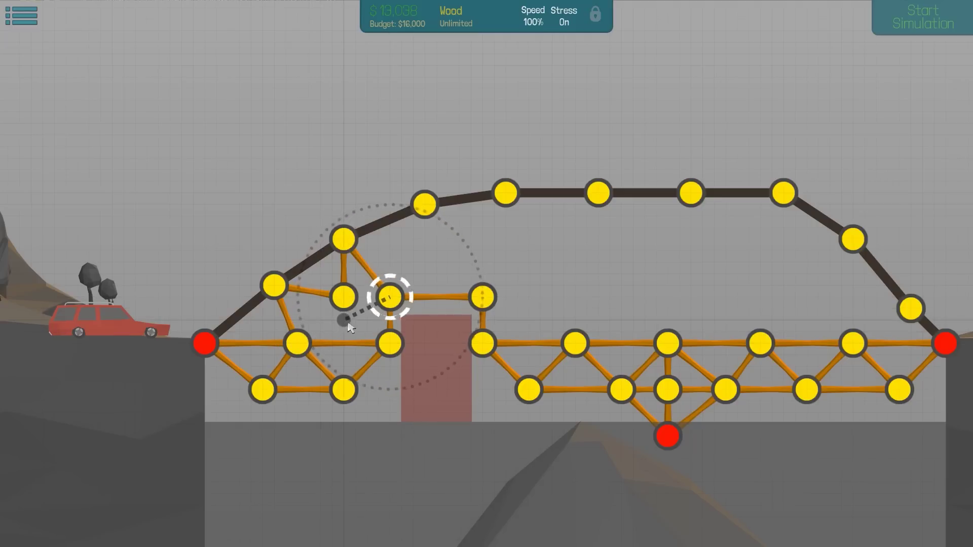
click(343, 298)
click(298, 342)
click(344, 297)
click(389, 343)
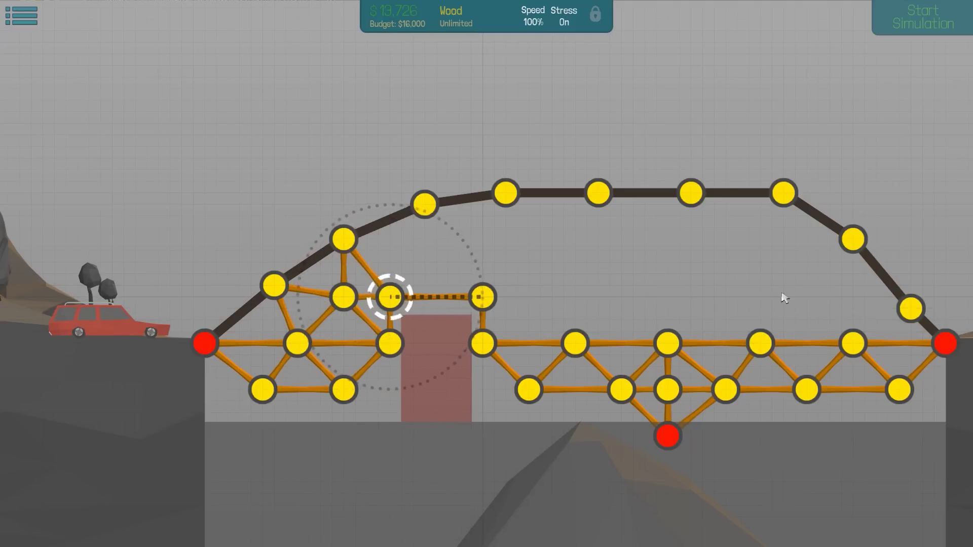
Hang brace nodes from the arch and add zigzag bracing under its top.
click(448, 252)
click(425, 204)
click(505, 193)
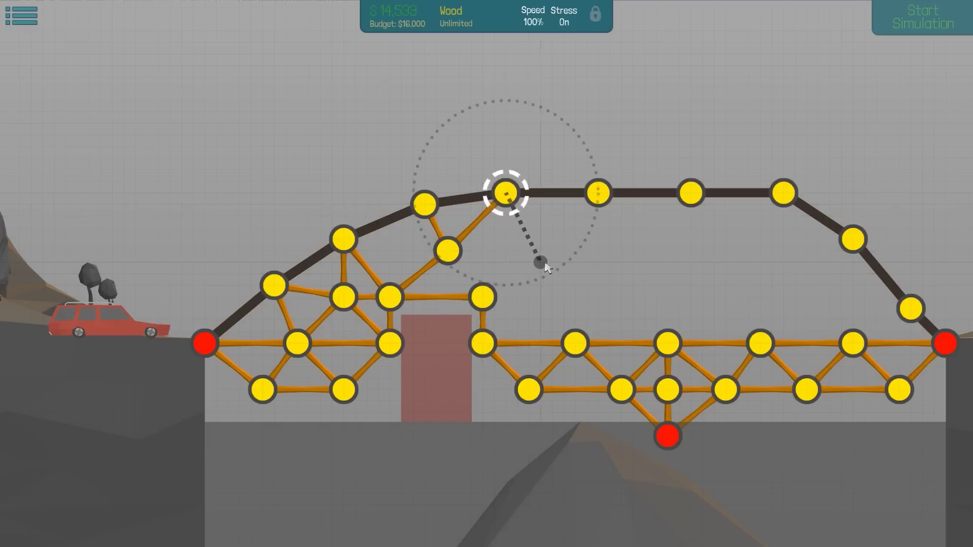
click(563, 262)
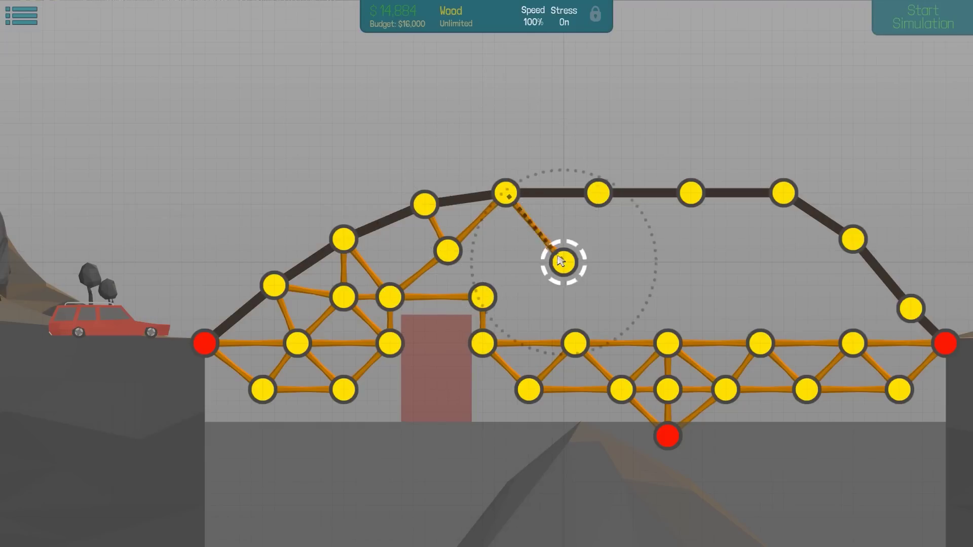
click(598, 193)
click(657, 263)
click(691, 193)
click(737, 262)
Brace the right side of the arch and connect it down to the deck.
click(783, 192)
click(807, 273)
click(853, 239)
click(853, 296)
click(853, 343)
click(911, 308)
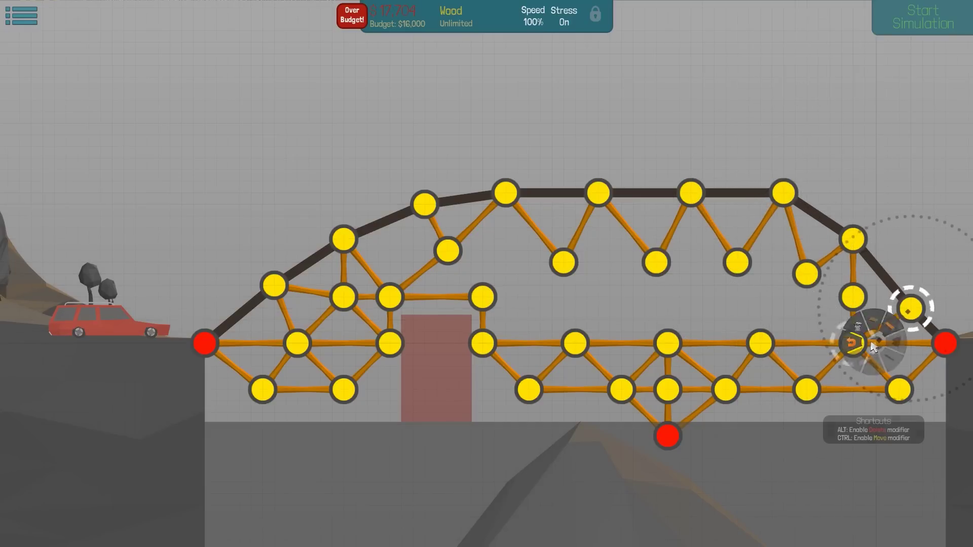
Test the bridge with traffic, stop it, and remove all bridge pieces.
key(space)
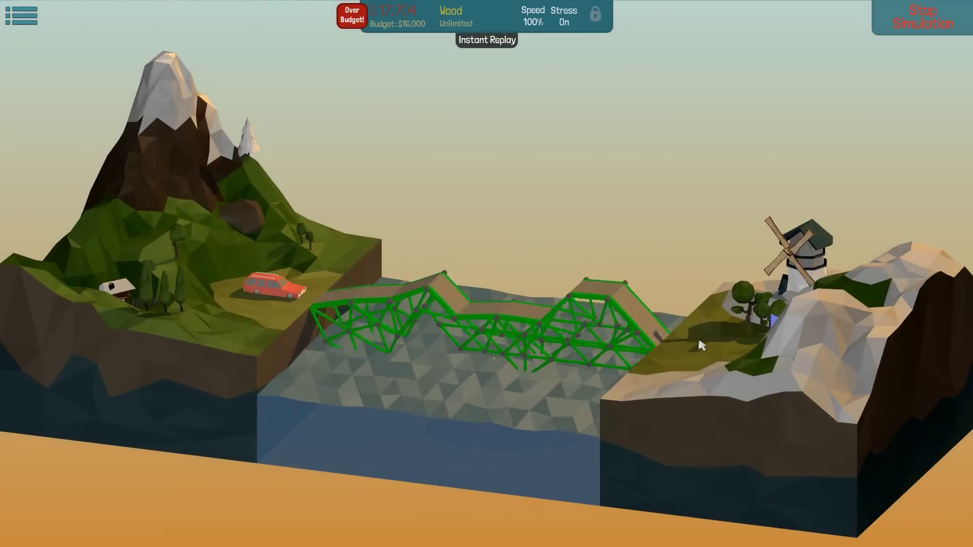
key(space)
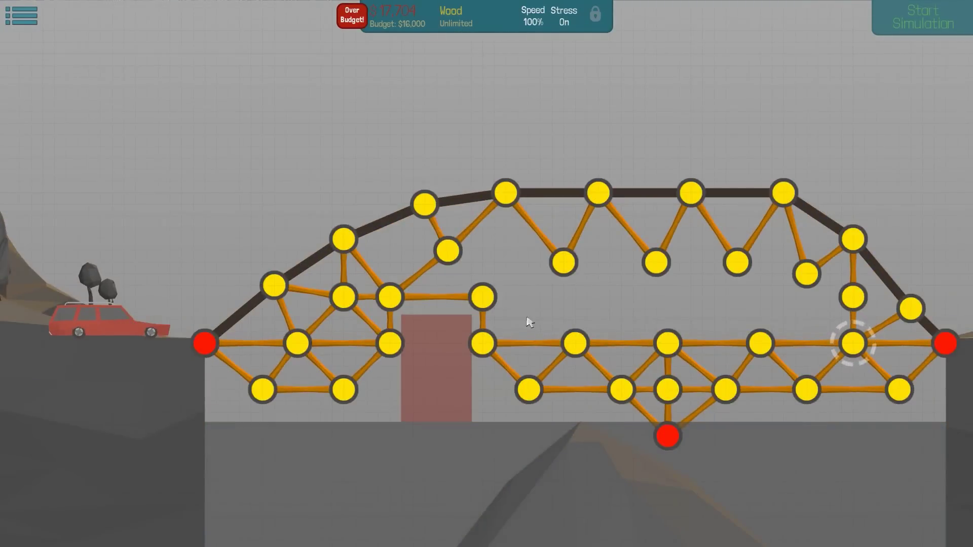
right_click(548, 257)
click(518, 226)
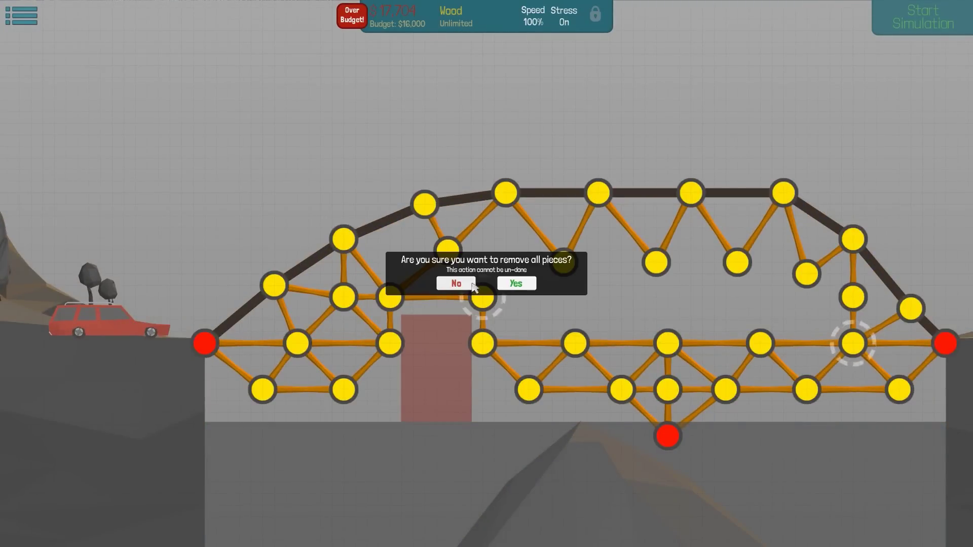
click(522, 287)
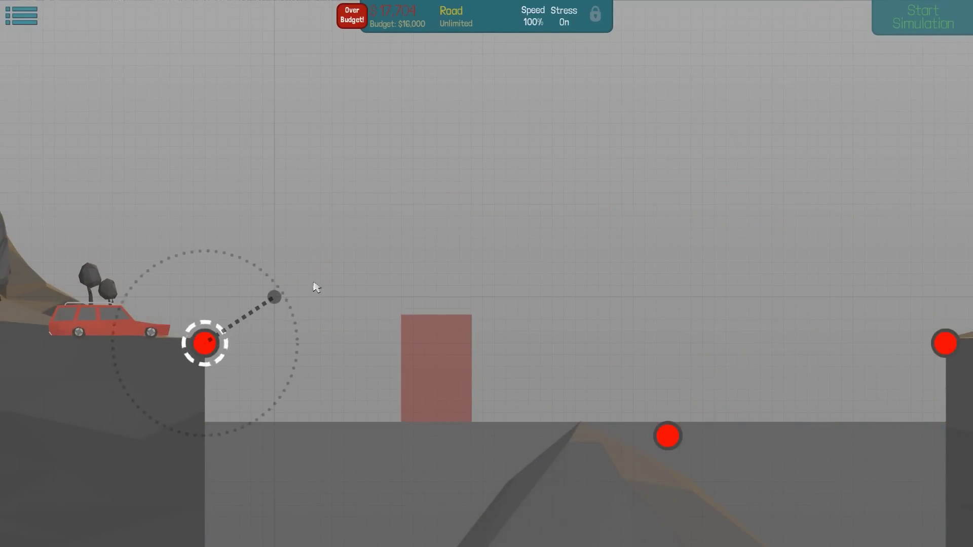
Lay a $1,966 road deck spanning both anchors above the ship zone, then select wood.
mouse_move(327, 291)
mouse_down()
mouse_move(447, 289)
mouse_move(634, 317)
mouse_move(863, 315)
mouse_move(894, 326)
mouse_move(913, 320)
mouse_move(945, 343)
mouse_move(912, 311)
mouse_move(902, 318)
mouse_move(947, 348)
mouse_up()
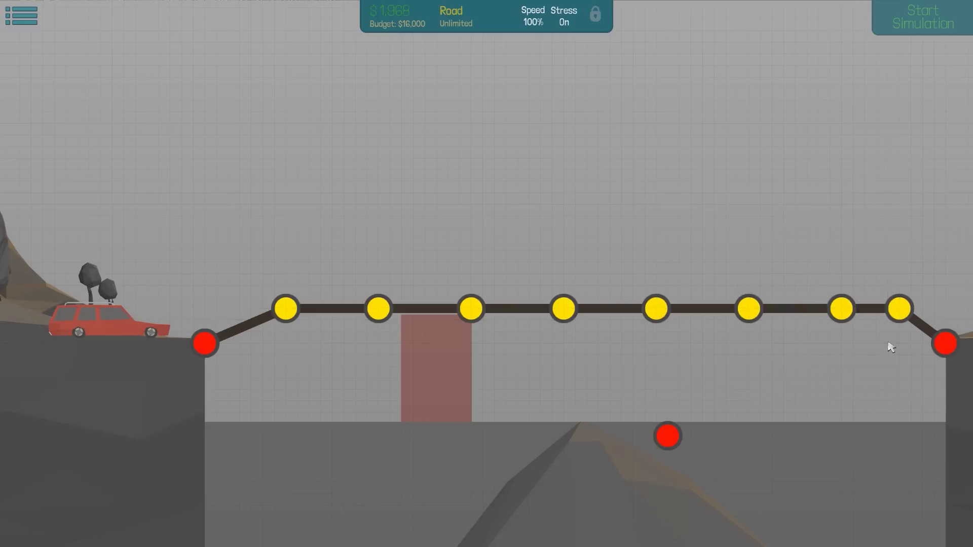
right_click(321, 315)
Lay a level wooden top chord above the road from the left anchor to the right end.
click(347, 281)
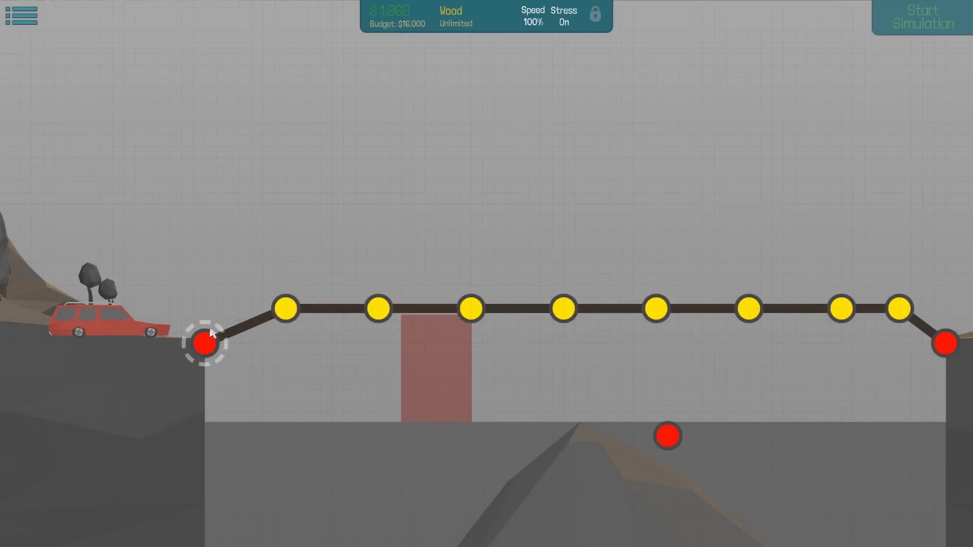
click(258, 222)
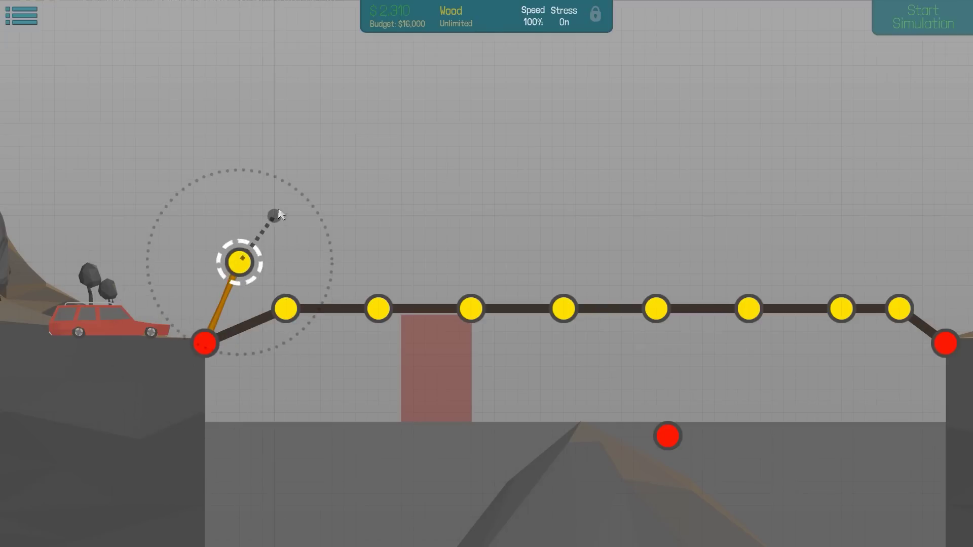
click(350, 223)
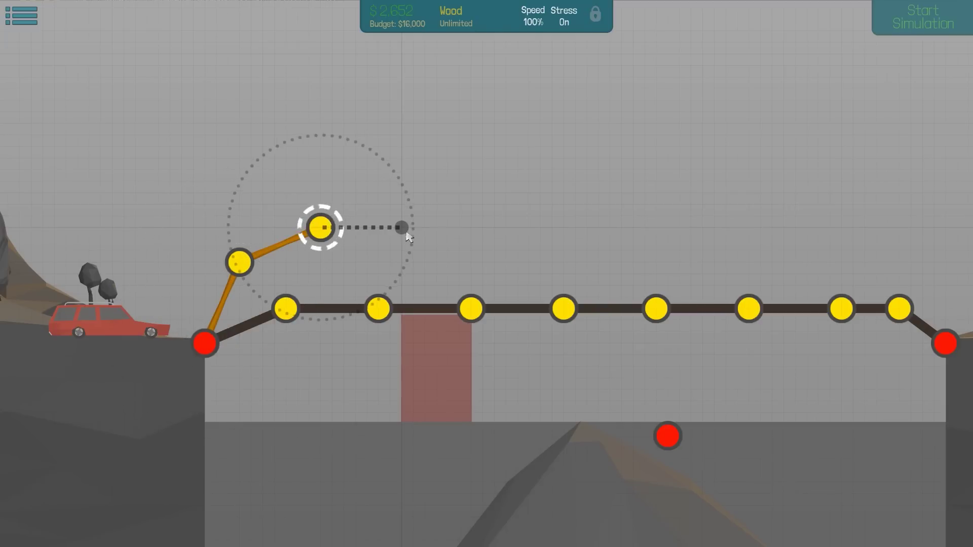
click(425, 231)
click(600, 233)
click(676, 228)
click(711, 226)
click(791, 228)
click(867, 228)
click(935, 250)
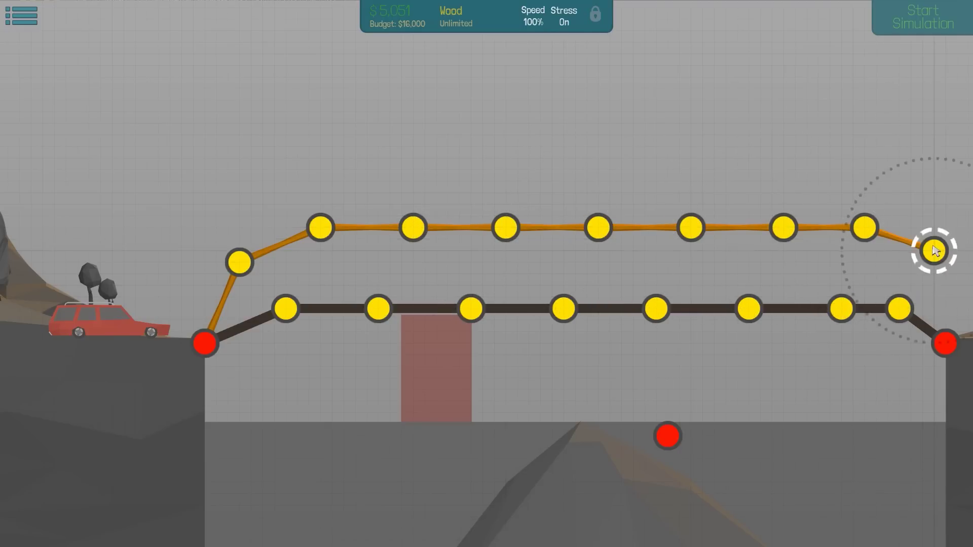
click(945, 341)
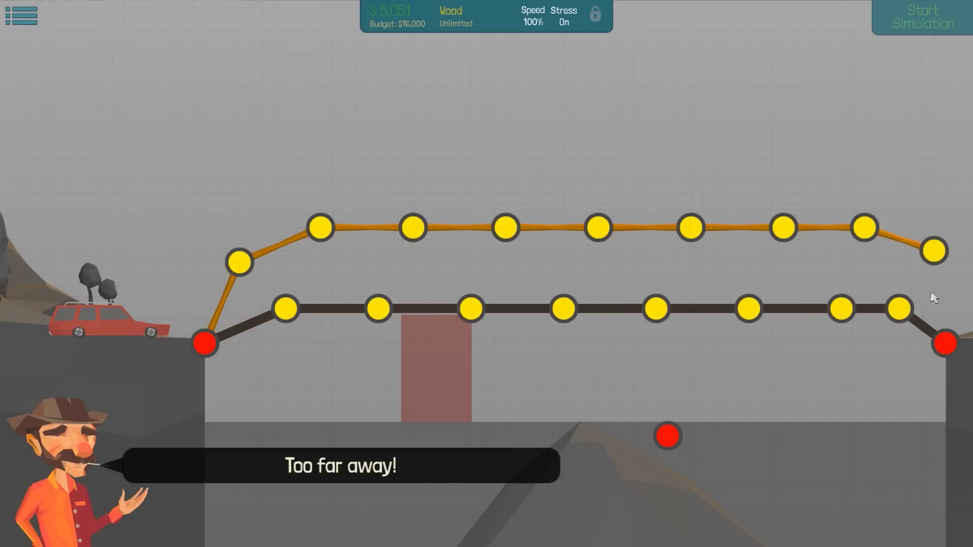
right_click(935, 296)
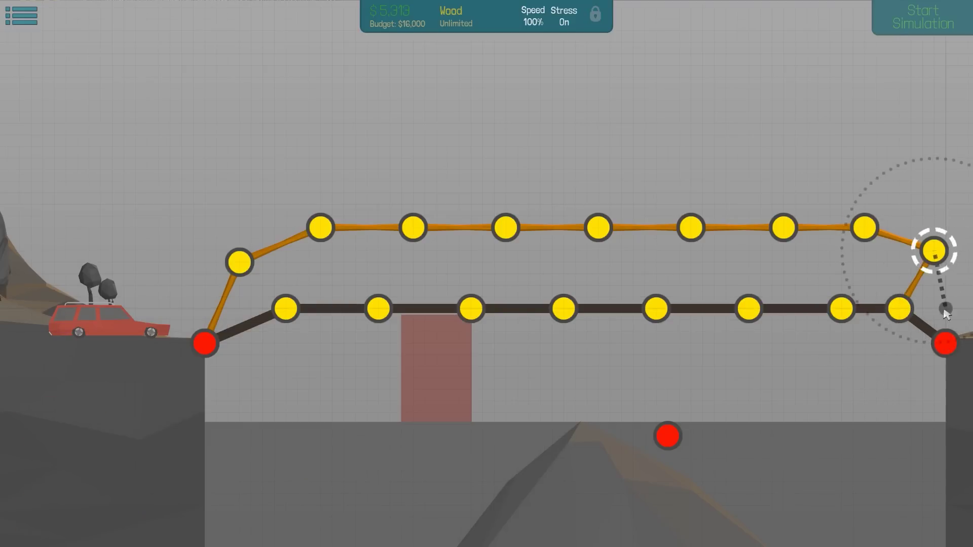
click(945, 341)
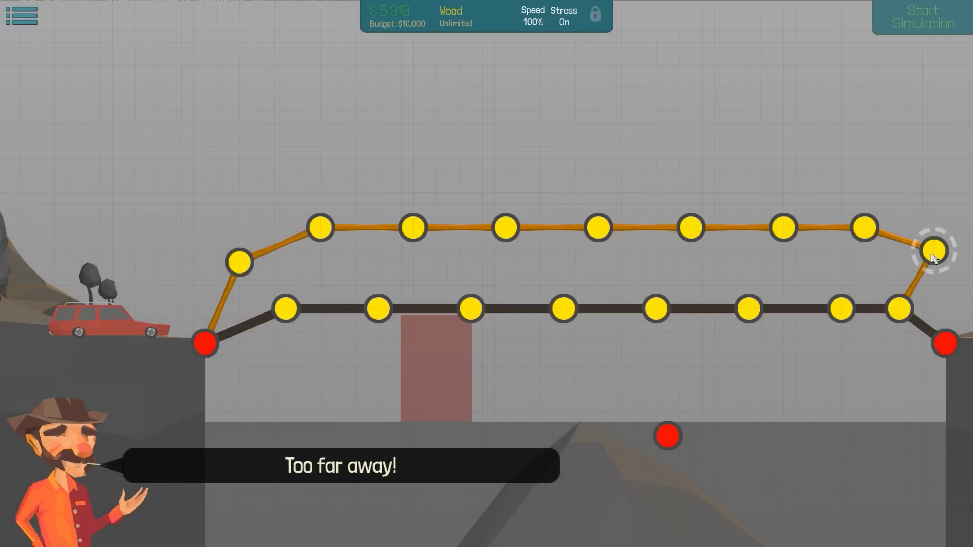
right_click(934, 254)
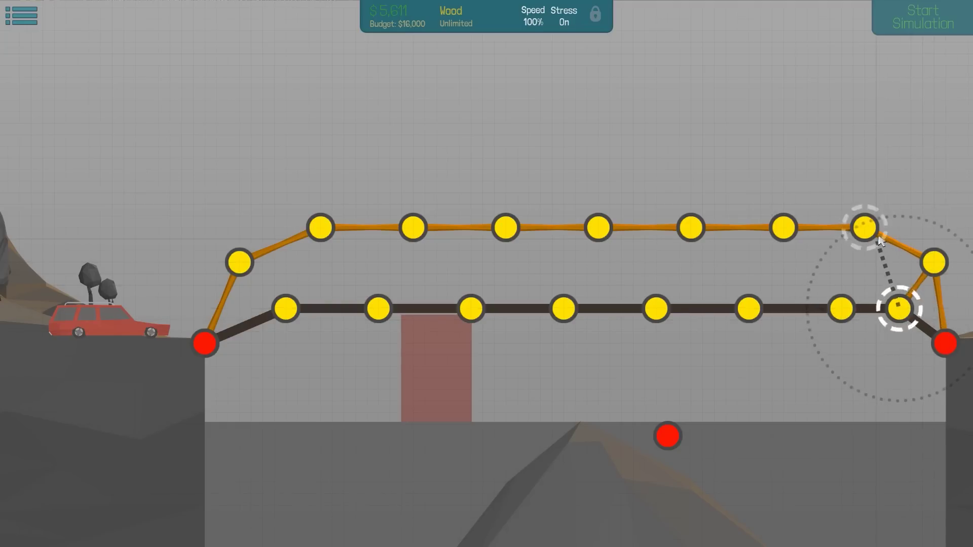
Add zigzag wood diagonals linking the top chord to the road on the right half.
click(865, 228)
click(842, 308)
click(783, 225)
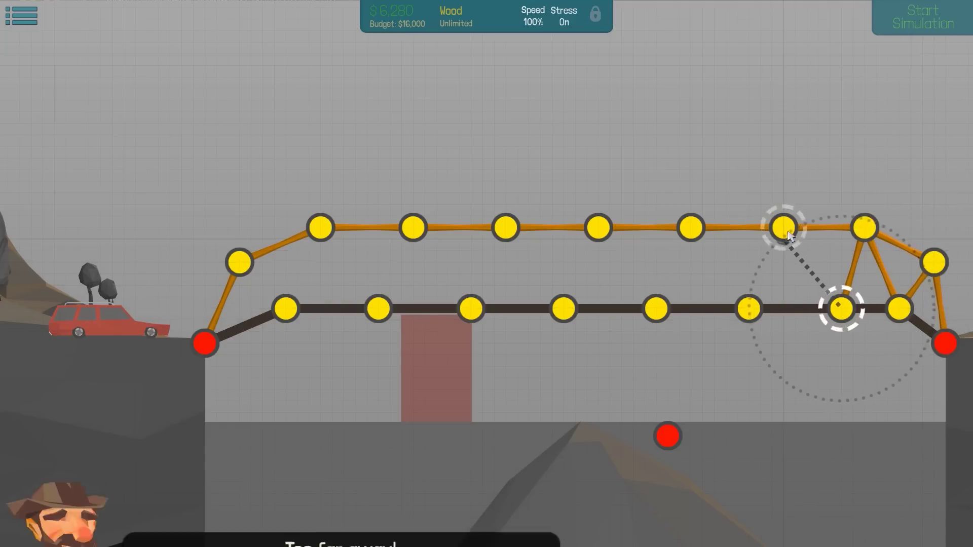
click(806, 263)
click(783, 226)
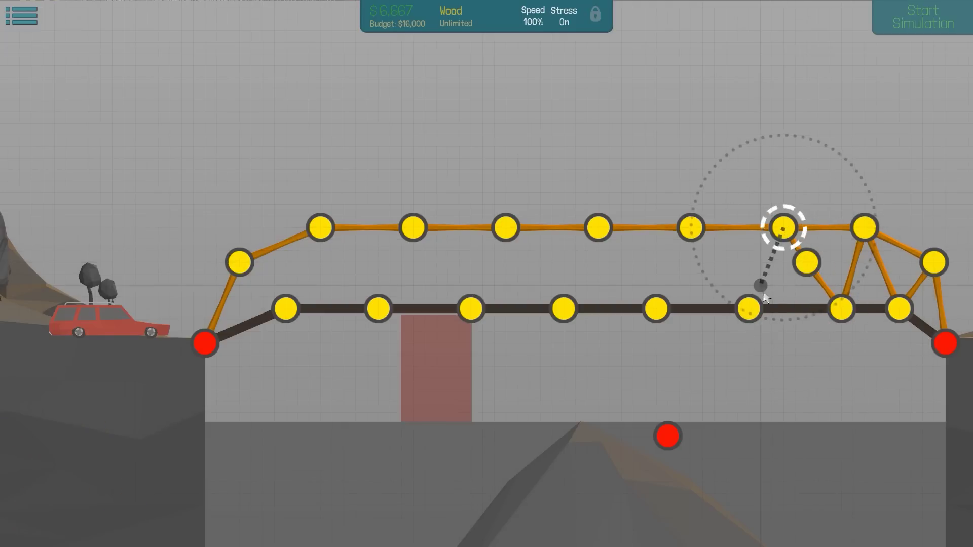
click(748, 308)
click(690, 227)
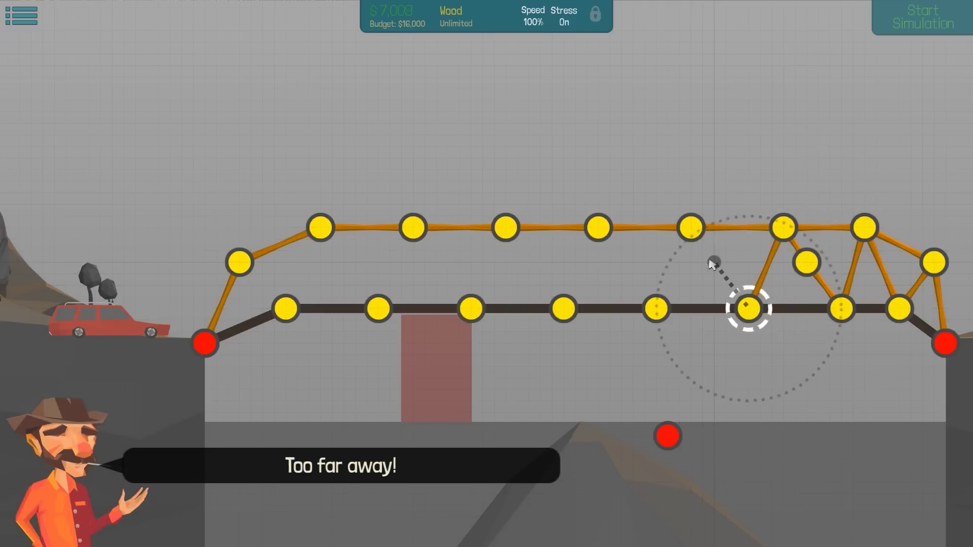
click(713, 249)
click(690, 226)
click(656, 308)
click(598, 225)
click(621, 263)
click(597, 225)
click(563, 308)
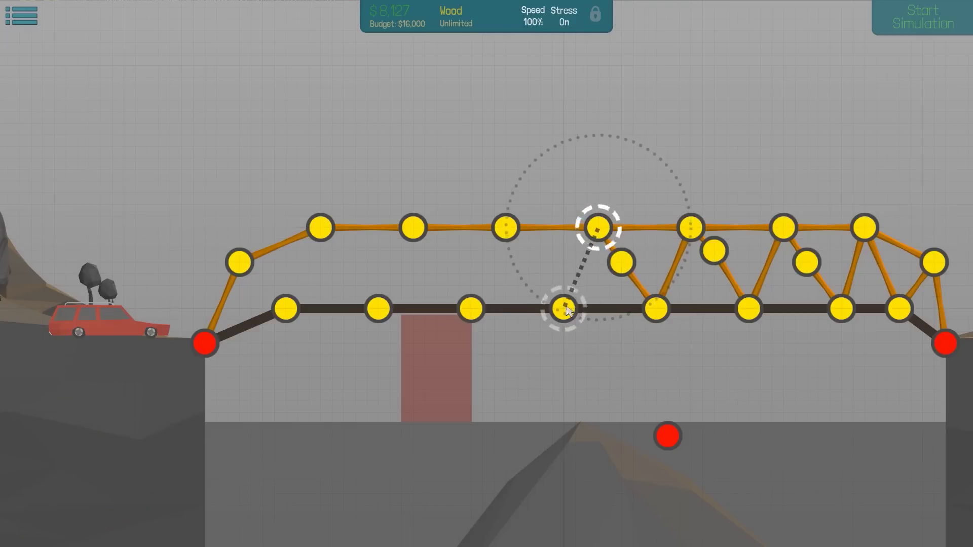
Continue the zigzag wood diagonals leftward to the left end of the span.
click(503, 221)
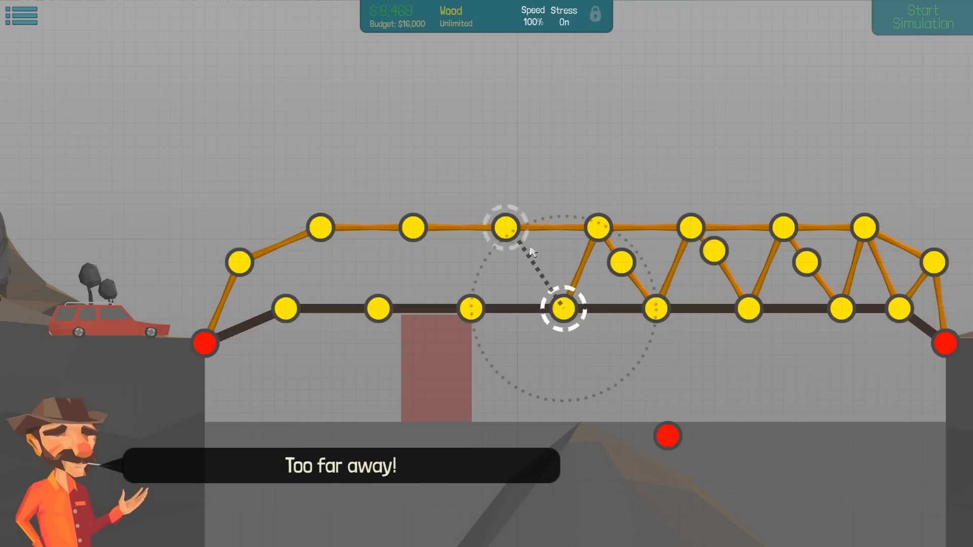
click(539, 262)
click(506, 228)
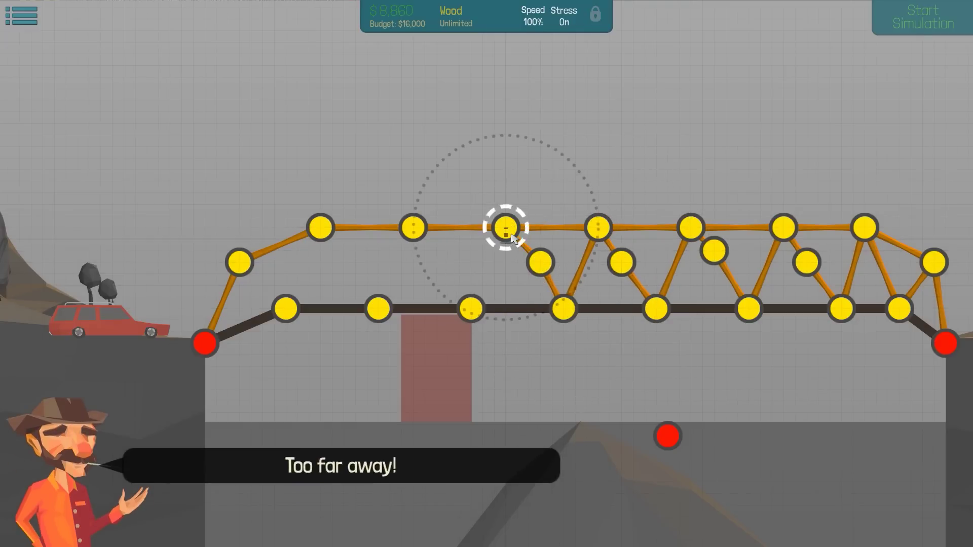
click(470, 308)
click(448, 263)
click(413, 226)
click(377, 308)
click(320, 227)
click(343, 262)
click(320, 226)
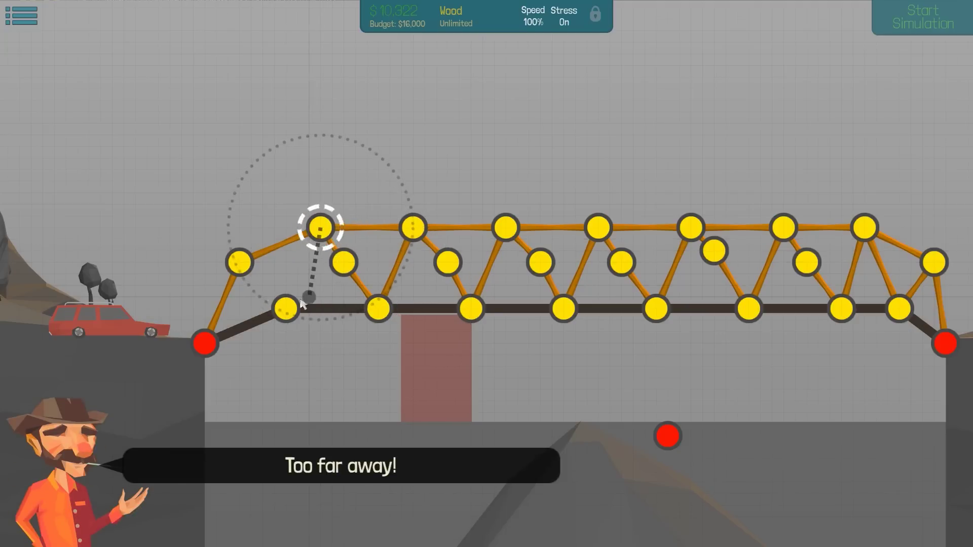
click(285, 308)
click(238, 262)
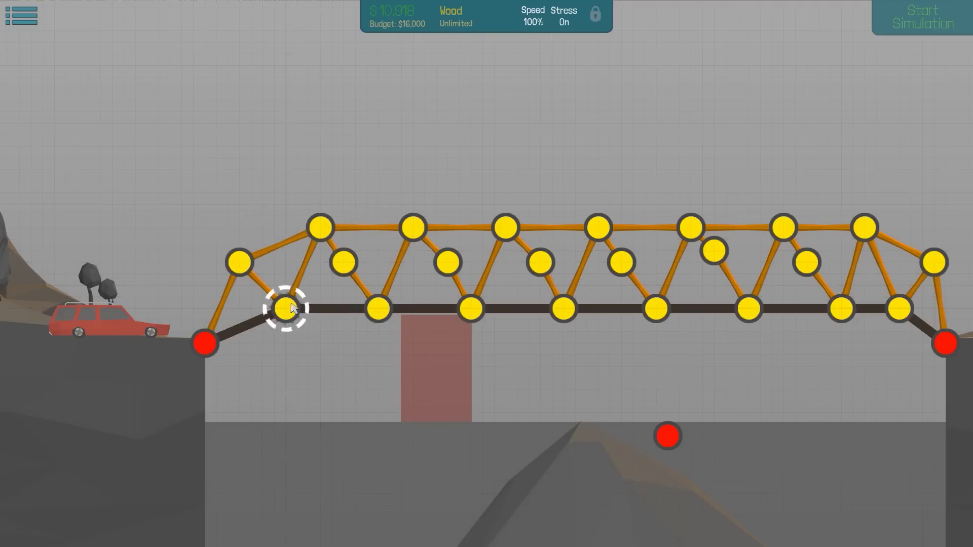
Add extra diagonals in the middle triangles and close the last gap on the right.
click(448, 263)
click(506, 226)
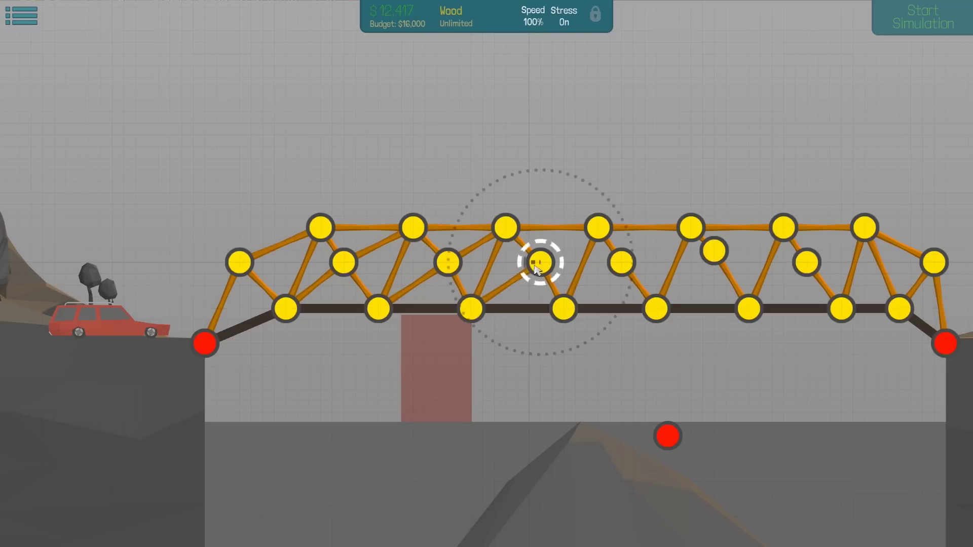
click(598, 226)
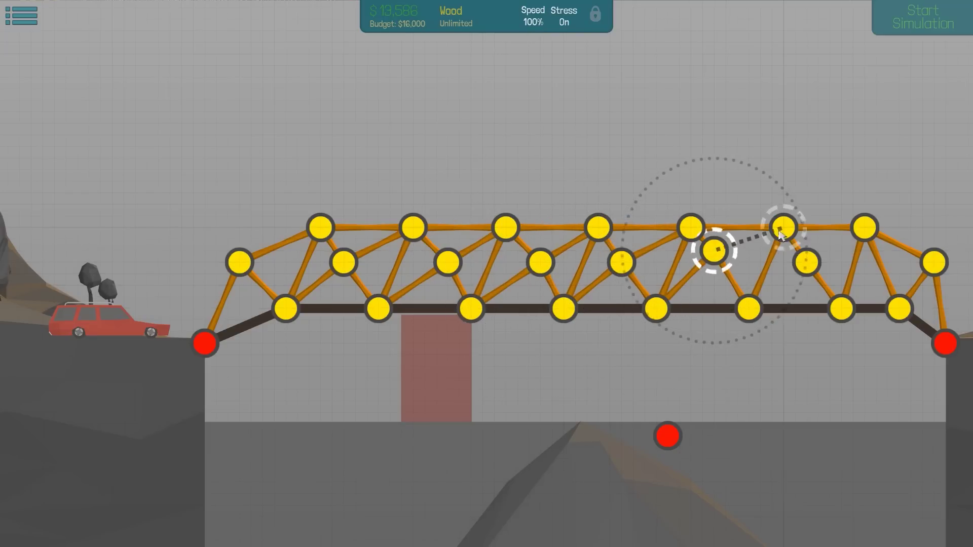
click(805, 264)
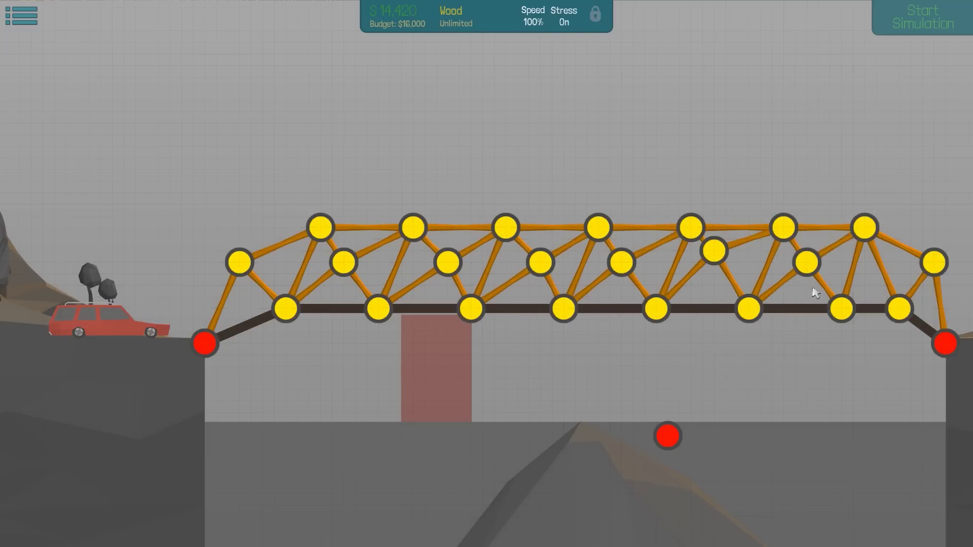
Run wood beams from a mid-road joint to the riverbed anchor and tie them with a cross beam.
click(610, 367)
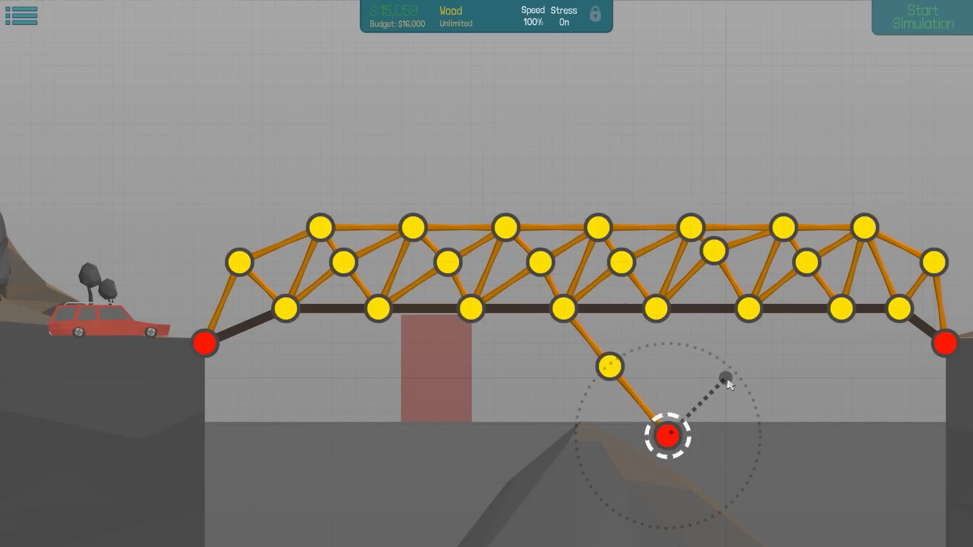
click(726, 378)
click(726, 377)
drag(677, 359, 610, 366)
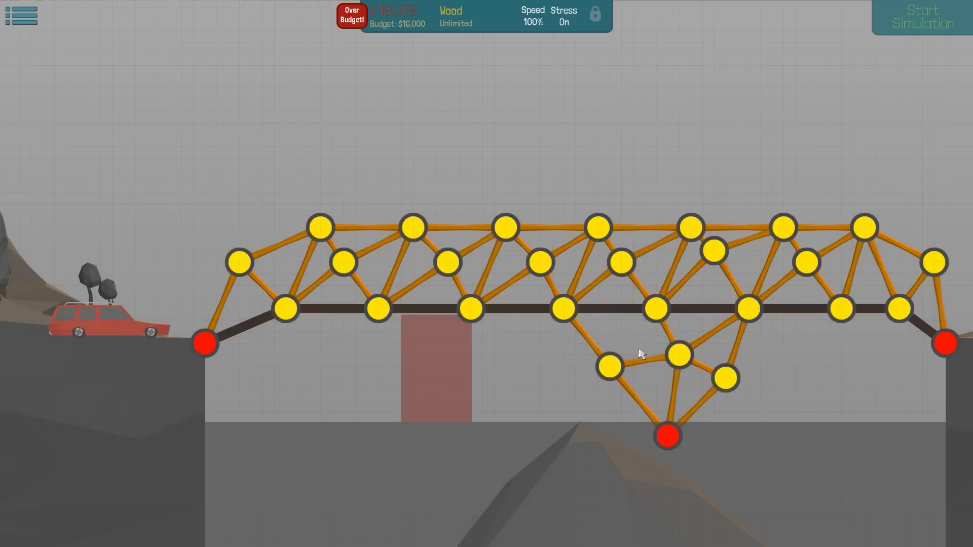
Simulate the 16m Over Bridge until Level Complete, then advance to the 12m Drawbridge.
key(space)
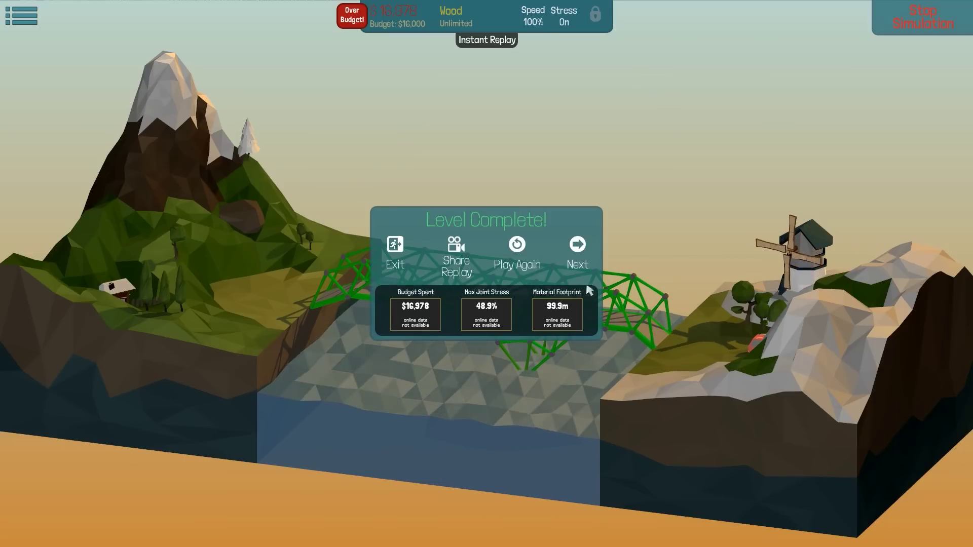
click(577, 255)
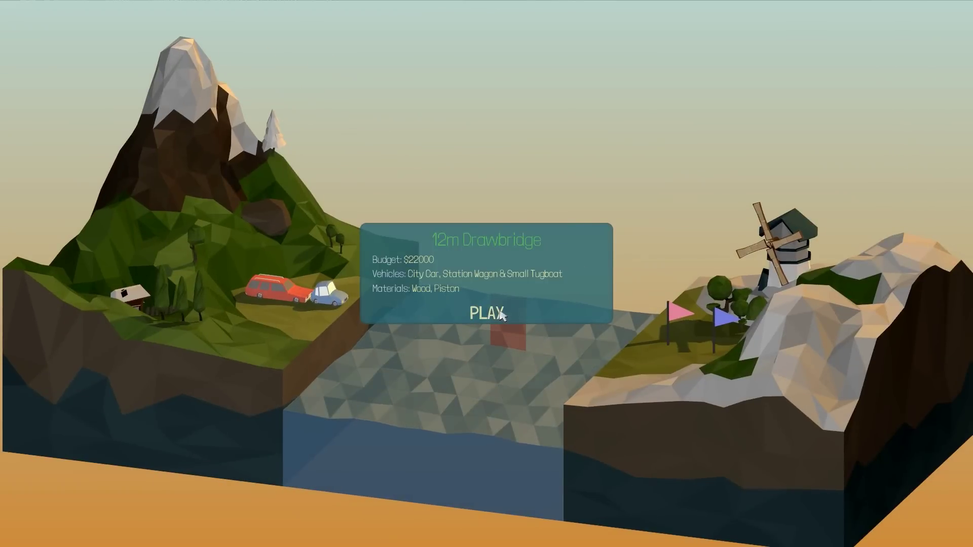
Draw an arched road from the left bank over the pillar toward the right bank, then undo it.
click(502, 315)
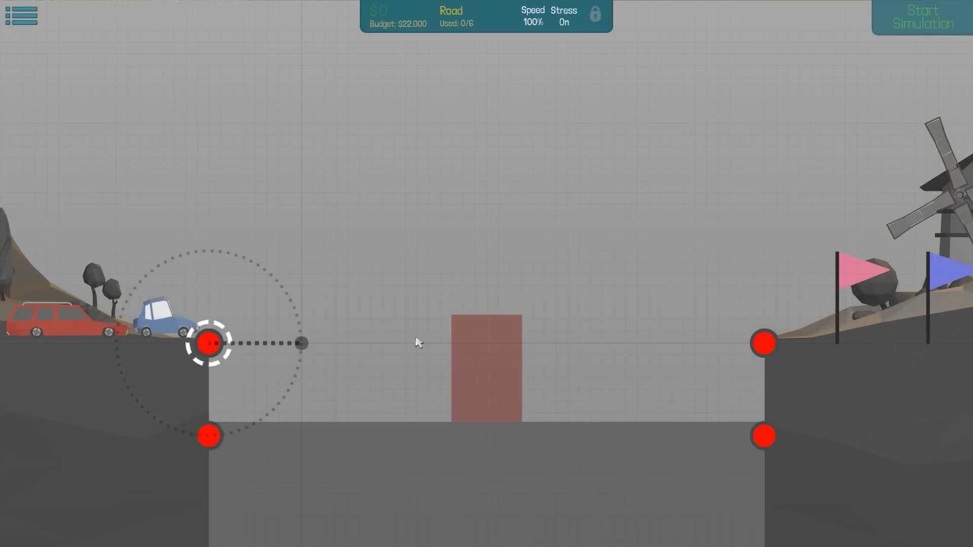
click(390, 319)
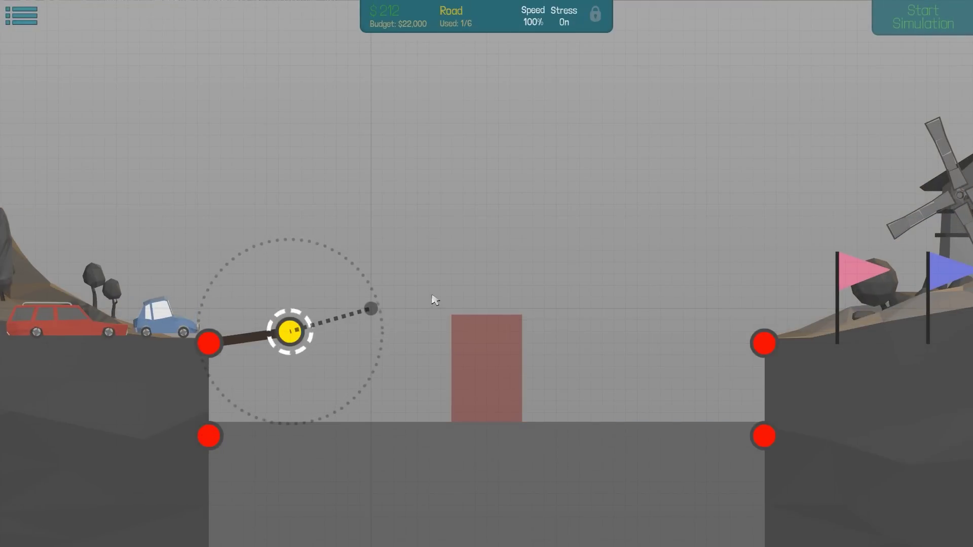
click(433, 301)
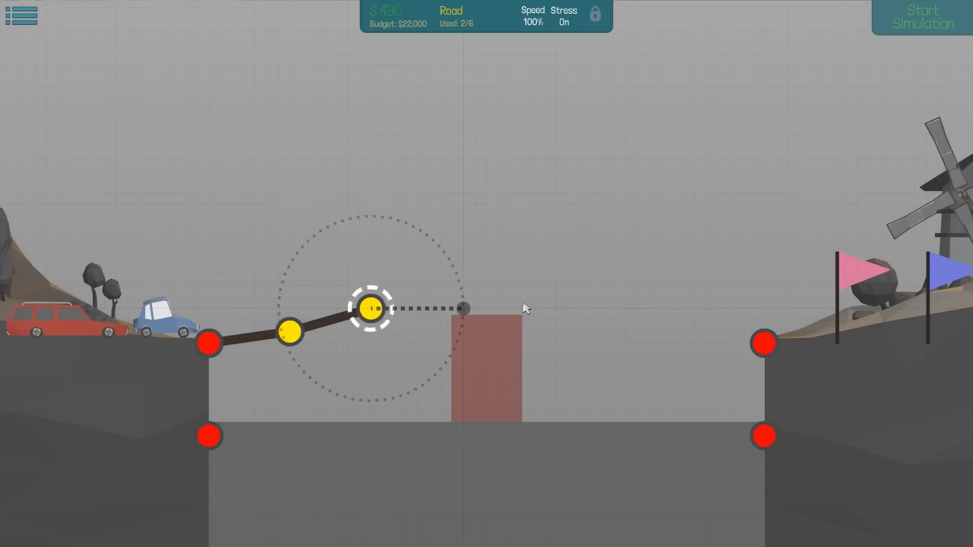
click(594, 310)
click(654, 312)
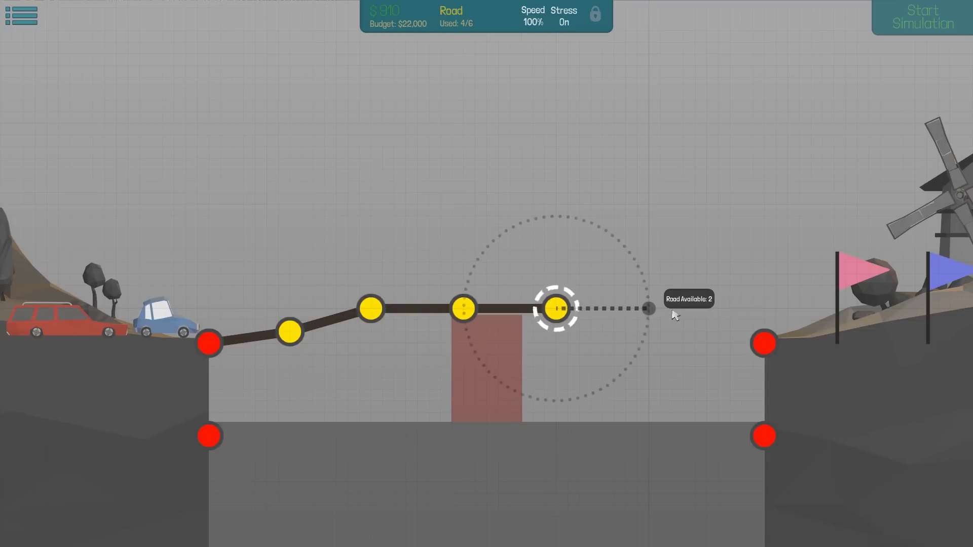
click(715, 315)
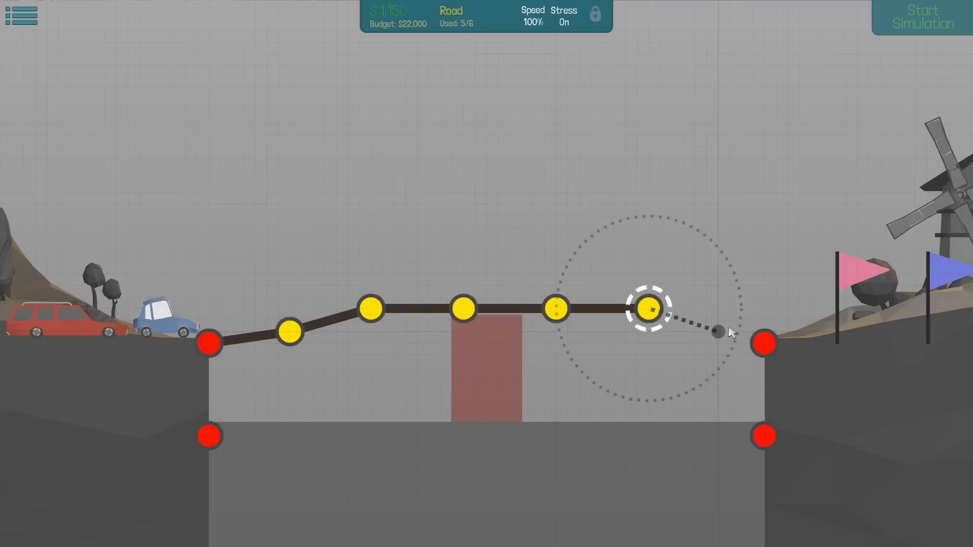
click(717, 320)
click(764, 342)
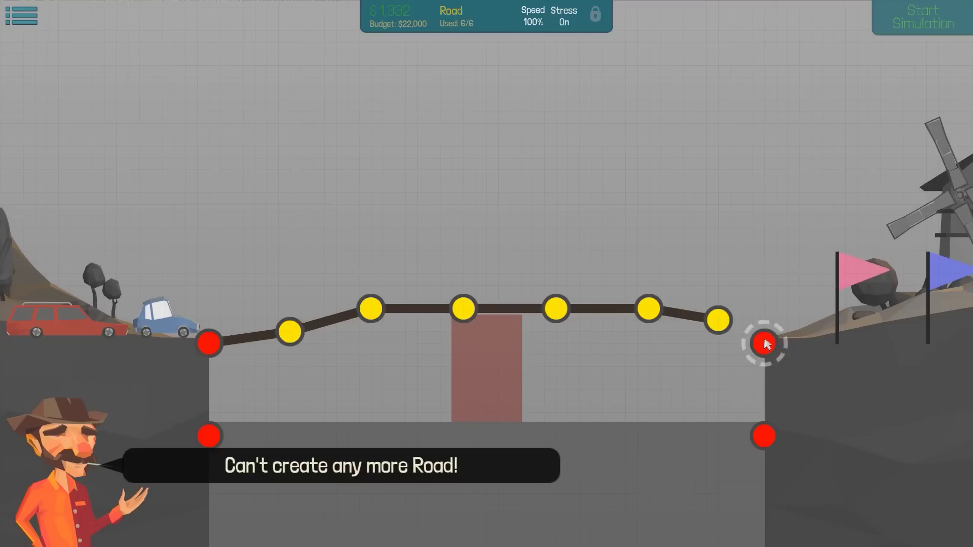
click(765, 343)
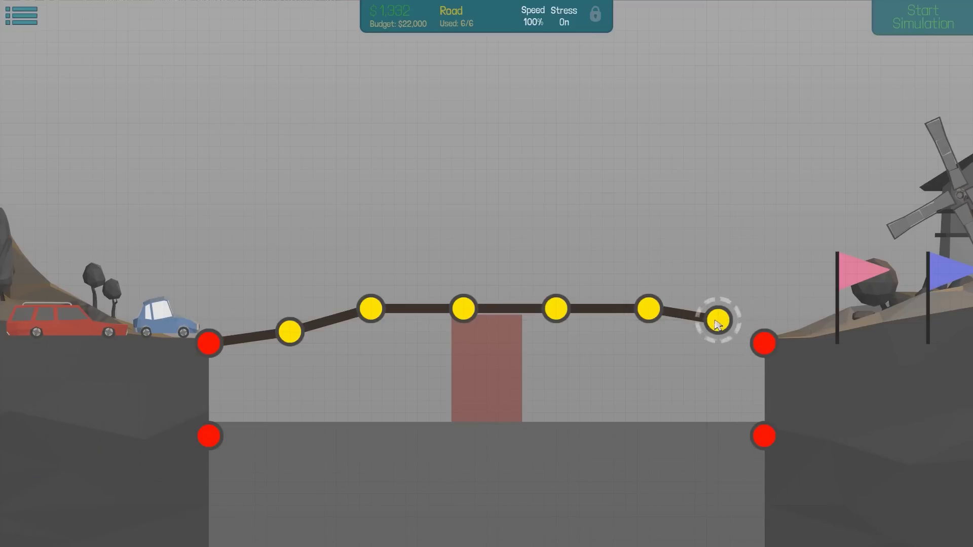
key(ctrl+z)
key(ctrl+z)
key(ctrl+z)
key(ctrl+z)
key(ctrl+z)
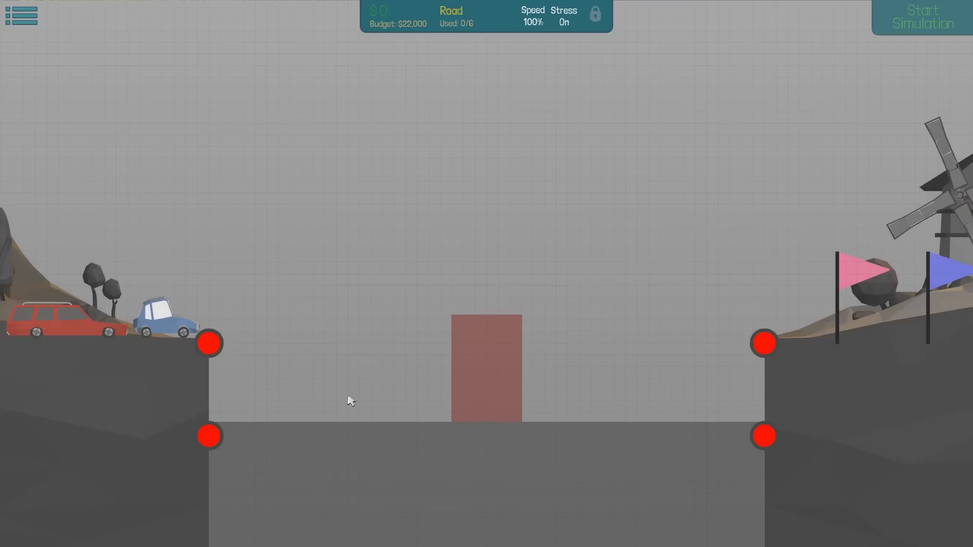
Redraw a rising road over the pillar toward the right bank, then undo it.
drag(256, 343, 388, 350)
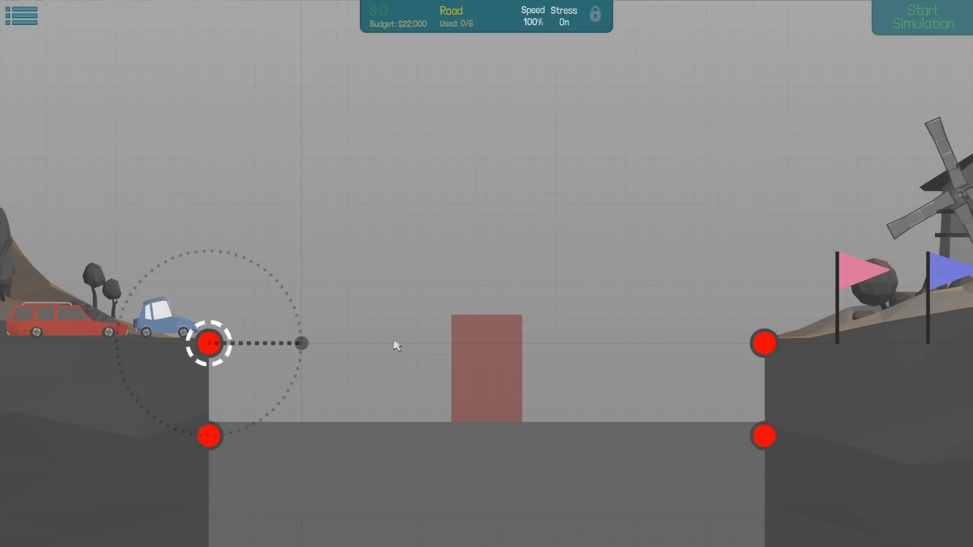
click(395, 346)
click(478, 304)
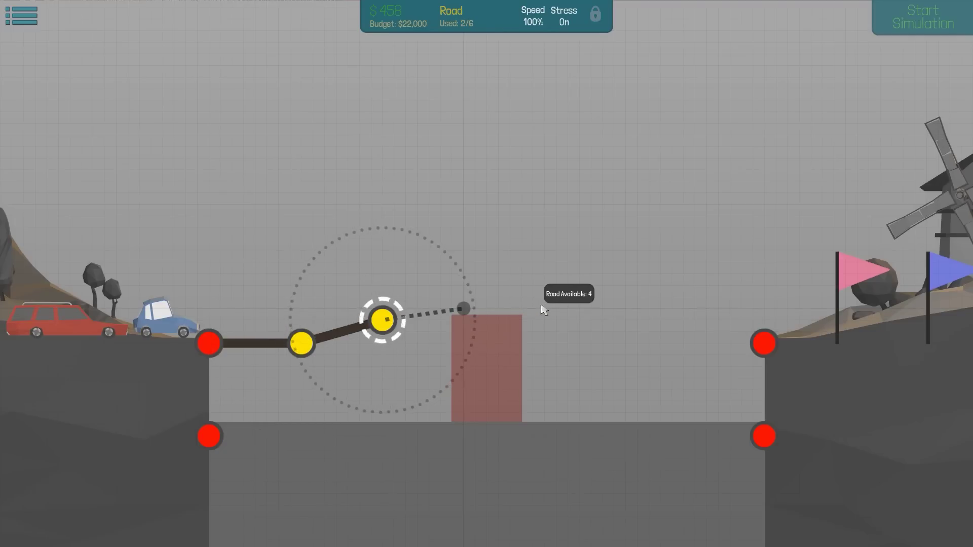
click(578, 311)
click(654, 315)
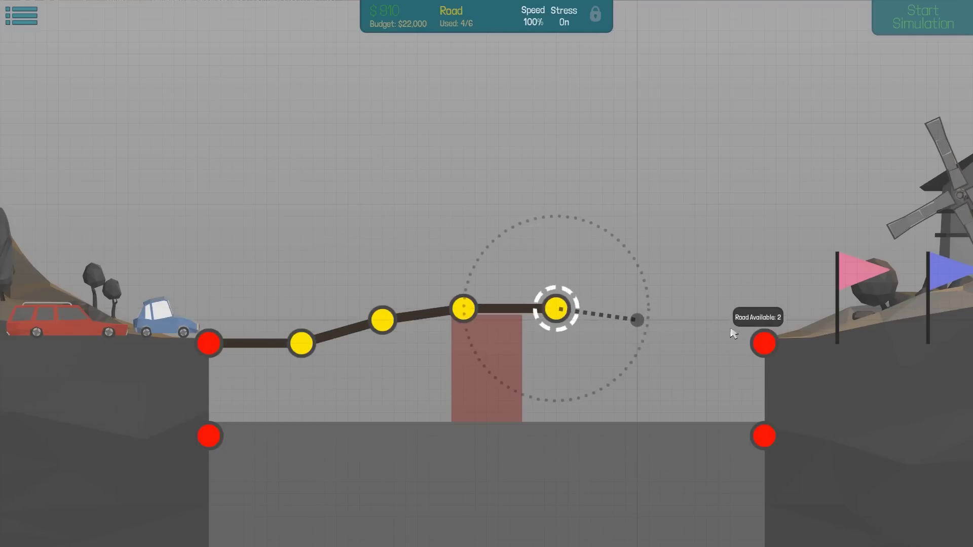
click(763, 342)
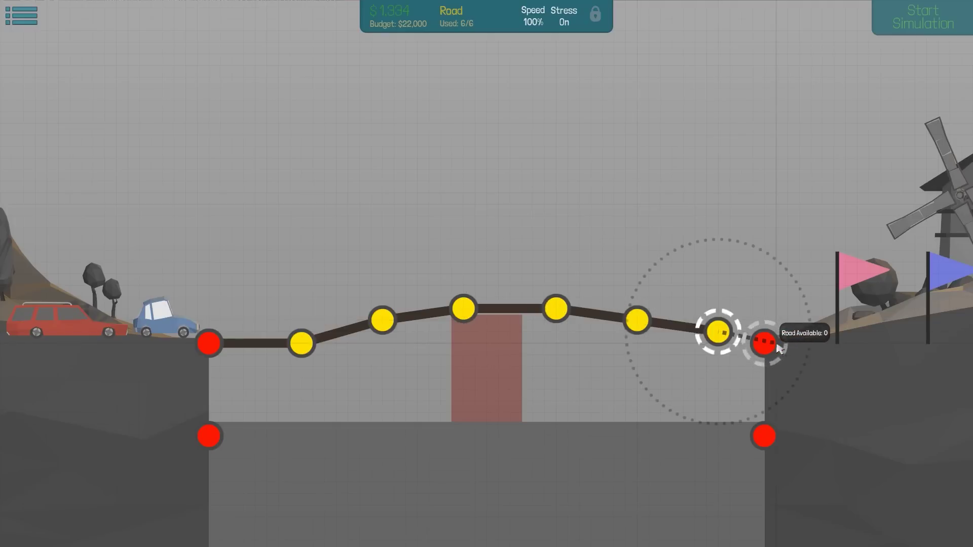
click(767, 346)
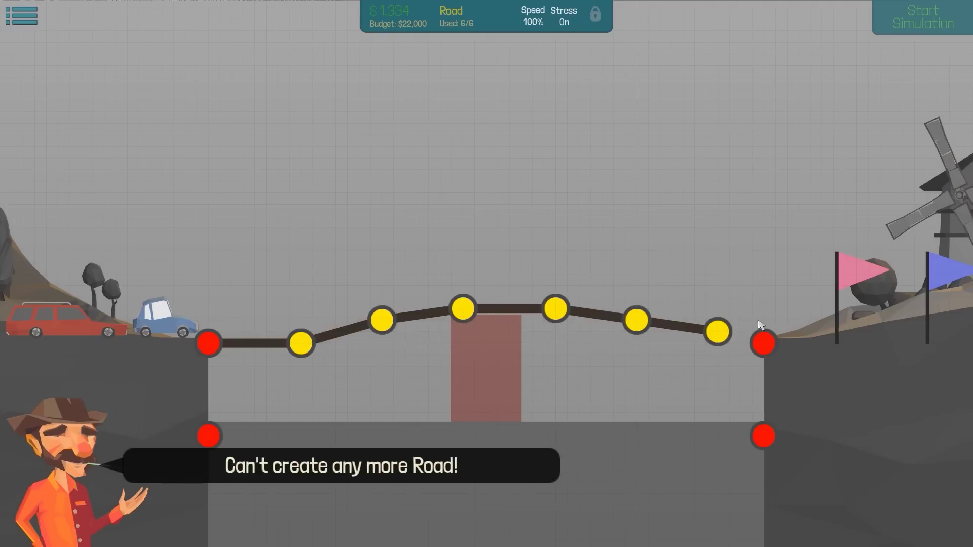
click(715, 335)
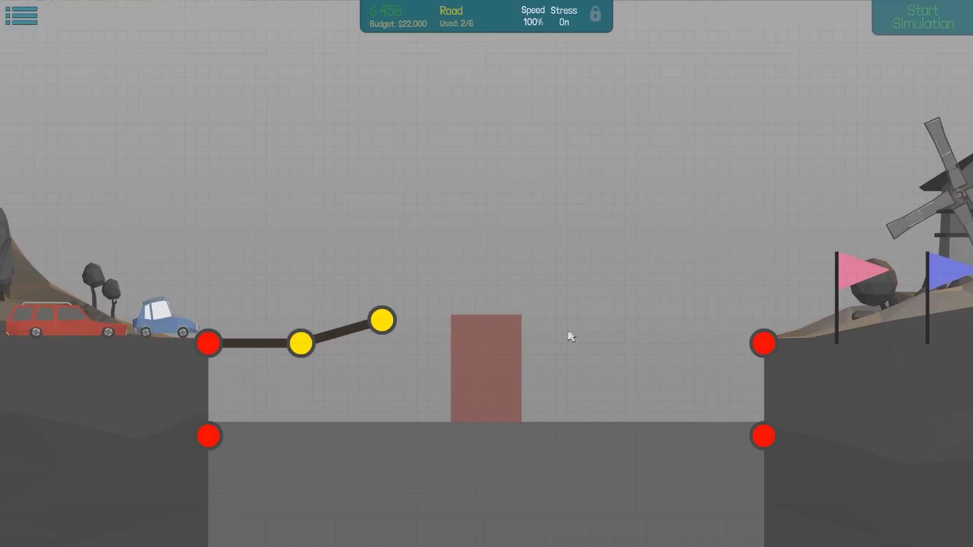
key(ctrl+z)
Place one short road piece off the left bank and start a test run.
click(211, 345)
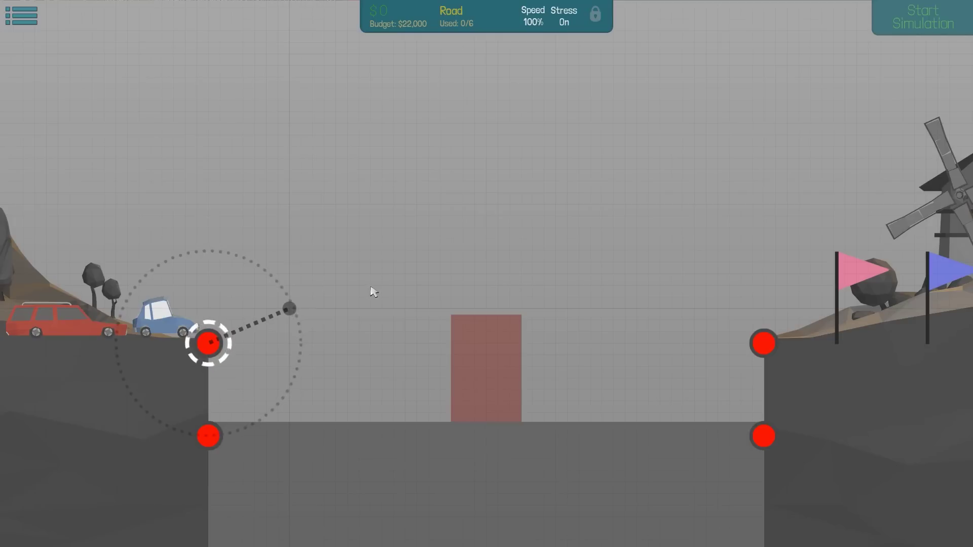
click(411, 271)
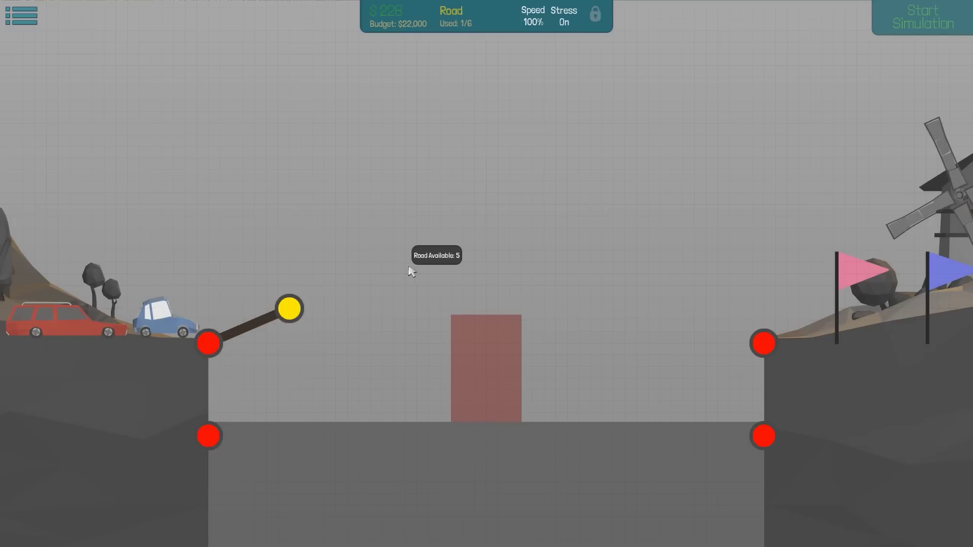
key(space)
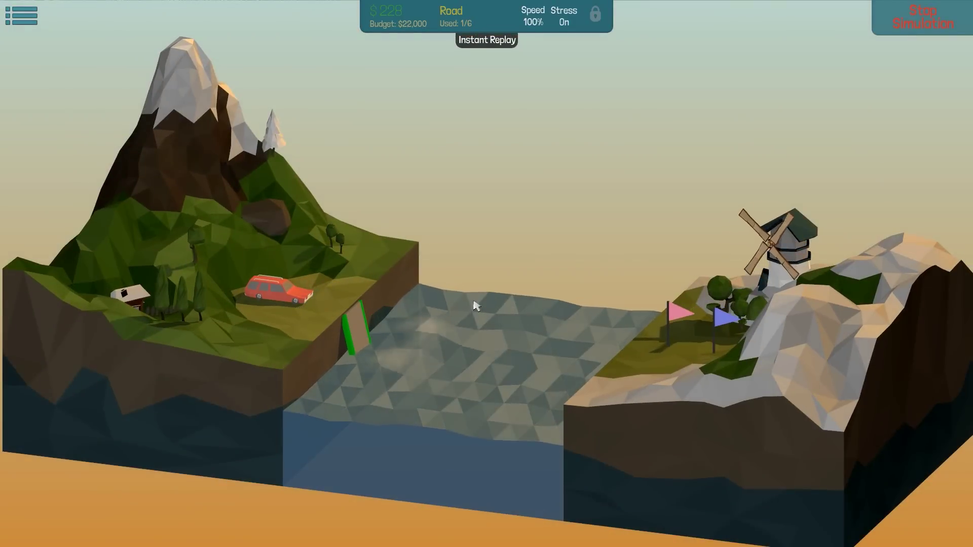
Clear the short piece and lay a gently rising road over the red platform toward the right.
click(546, 286)
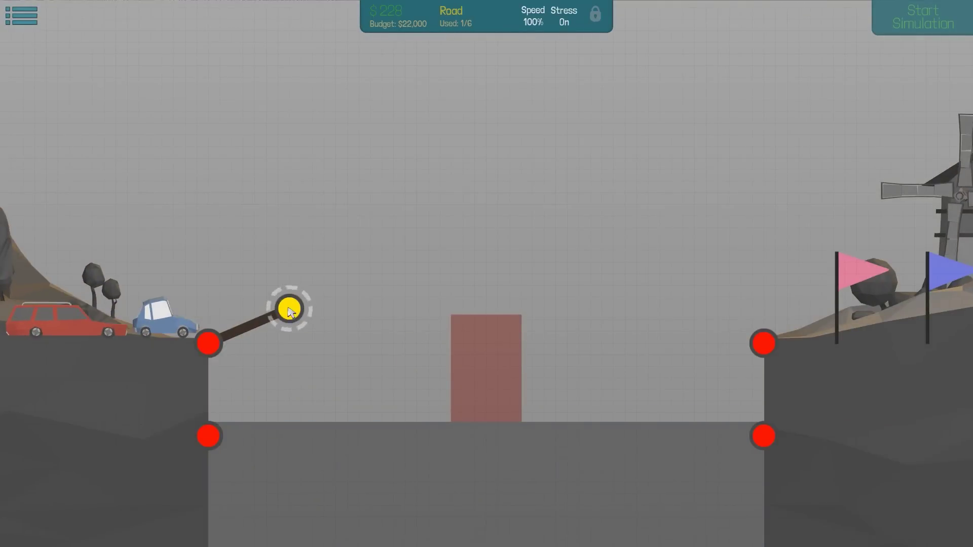
drag(289, 312, 487, 295)
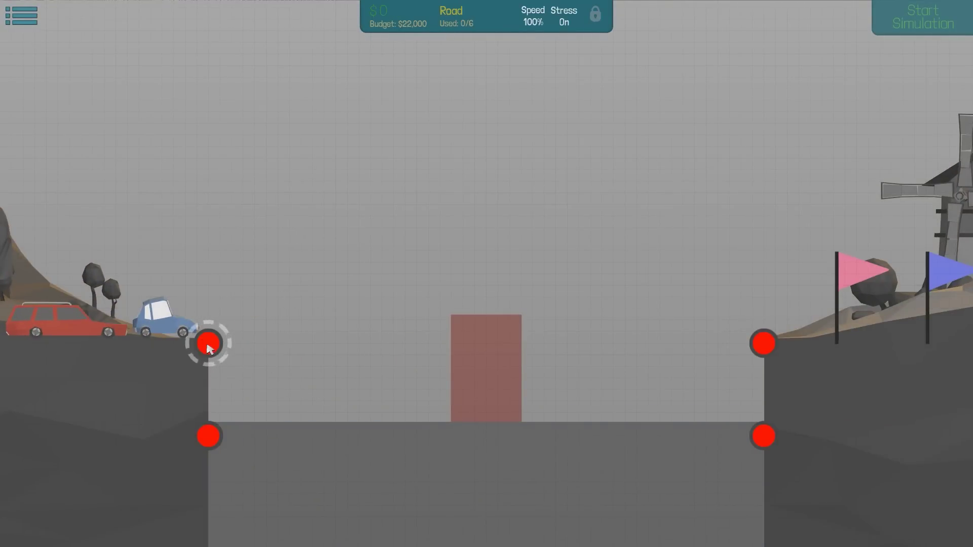
click(420, 317)
click(552, 299)
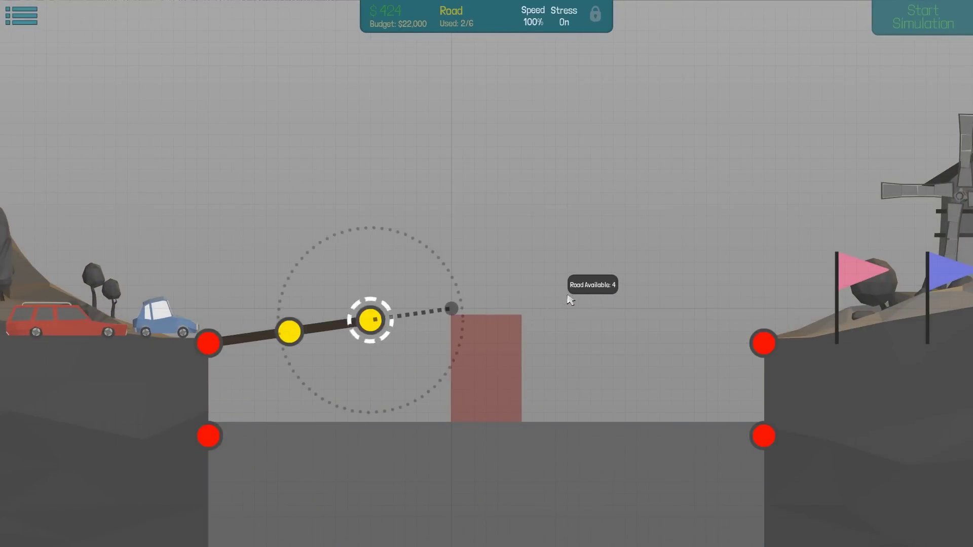
click(596, 299)
click(672, 305)
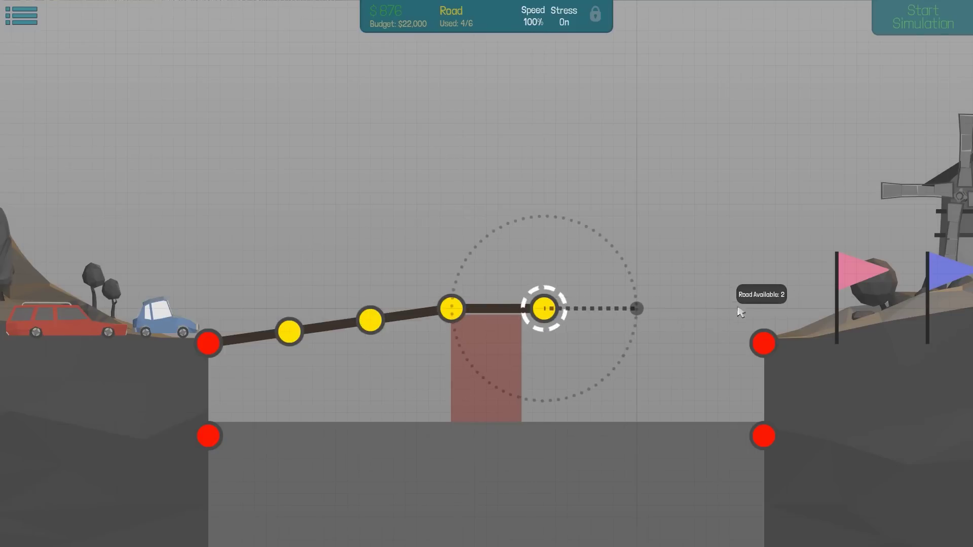
click(814, 328)
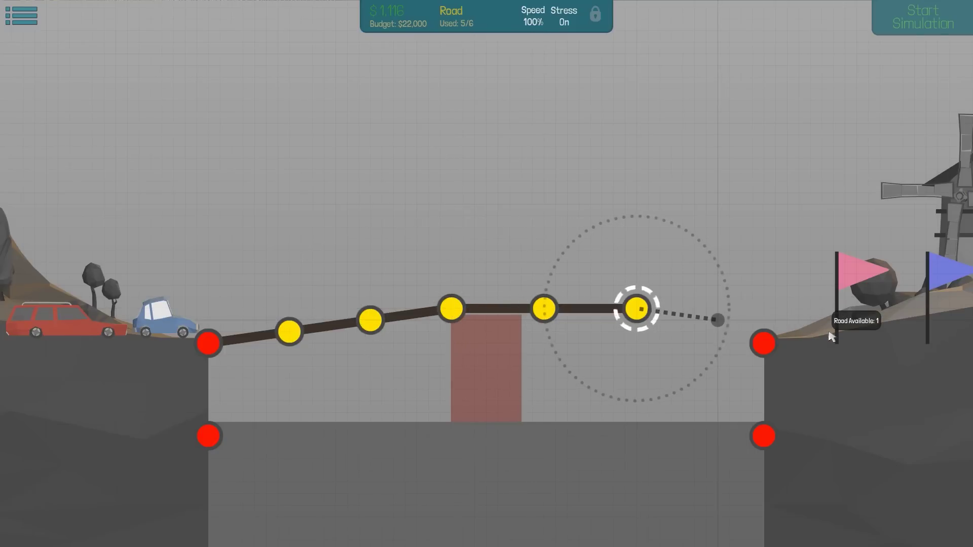
click(837, 230)
click(763, 344)
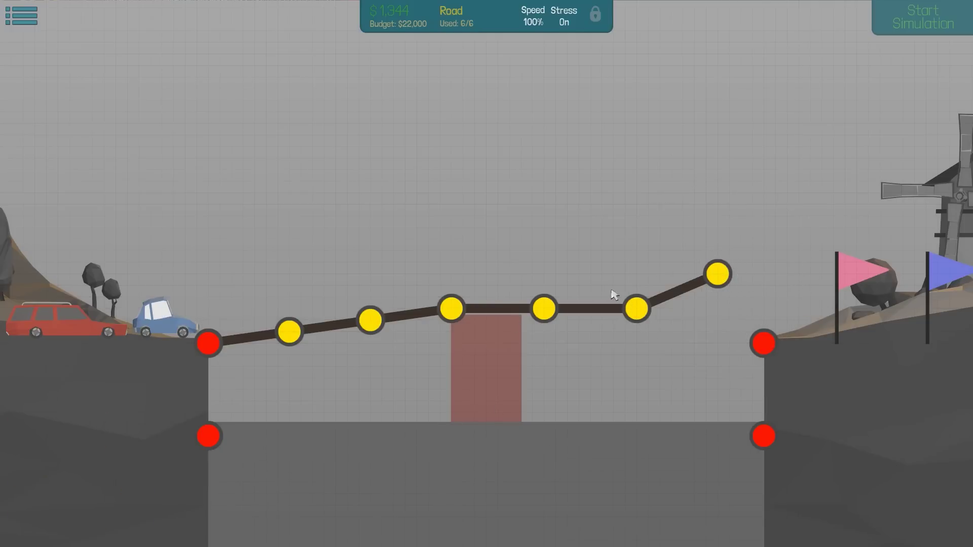
Delete an unwanted road joint and redraw the road as a steep climbing ramp.
click(717, 274)
key(Delete)
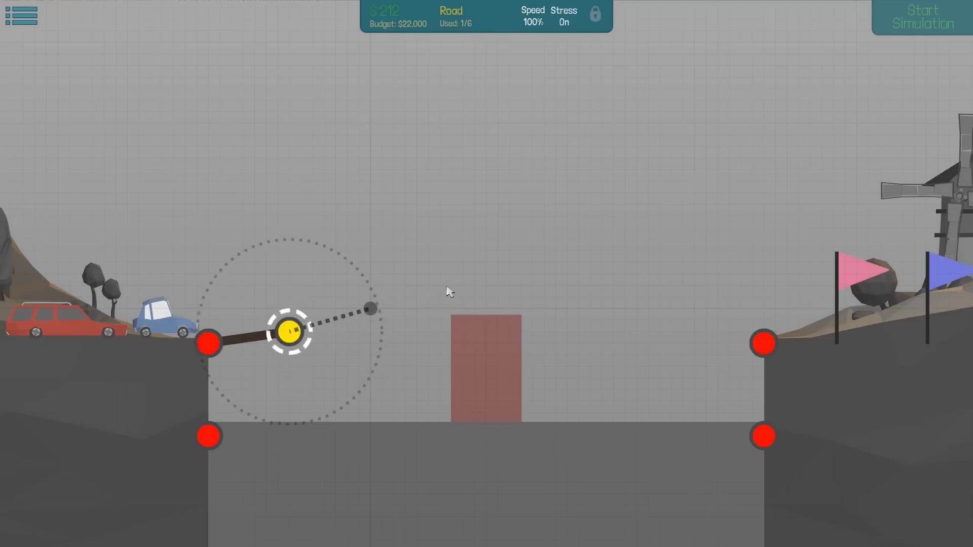
click(517, 255)
click(639, 217)
click(707, 206)
click(749, 187)
click(820, 182)
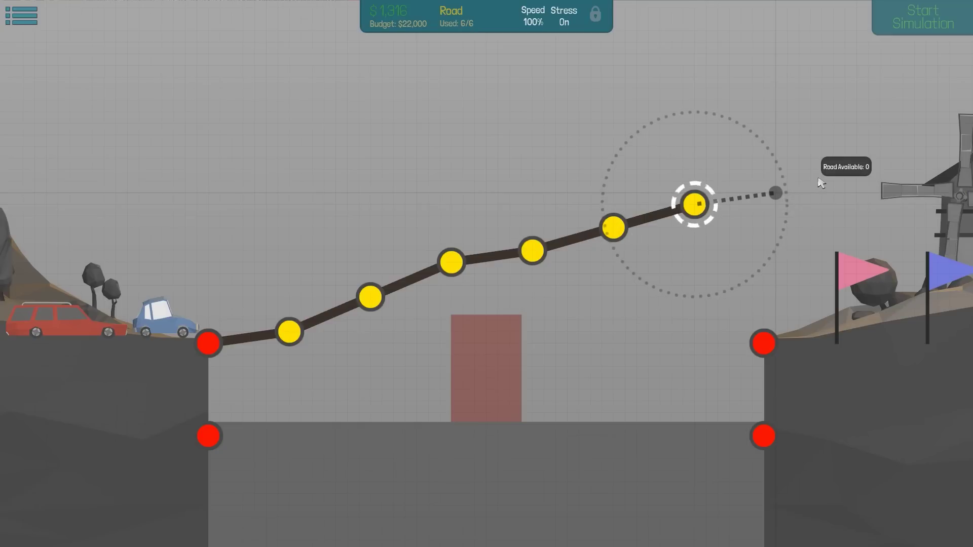
click(820, 180)
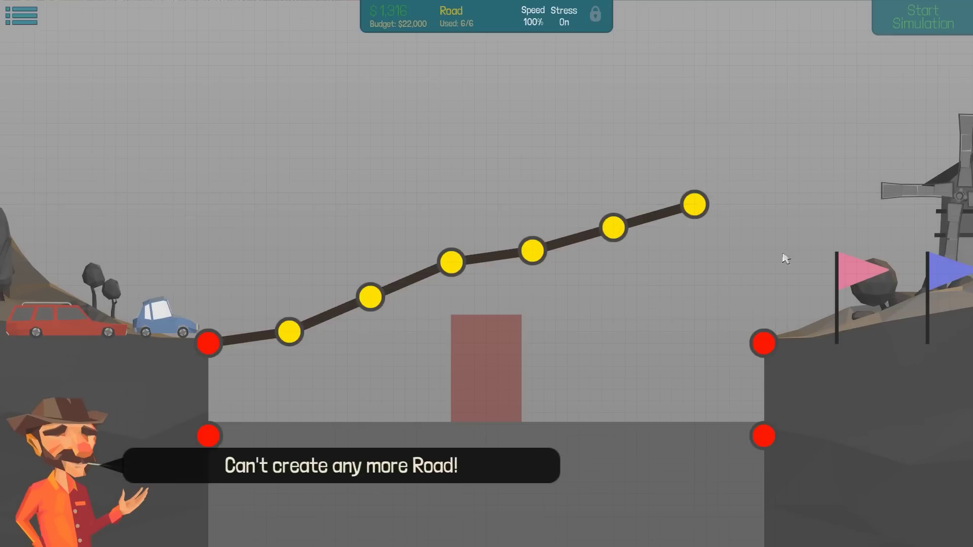
Brace the ramp's right section with wood beams down to the right and lower right anchors.
right_click(704, 307)
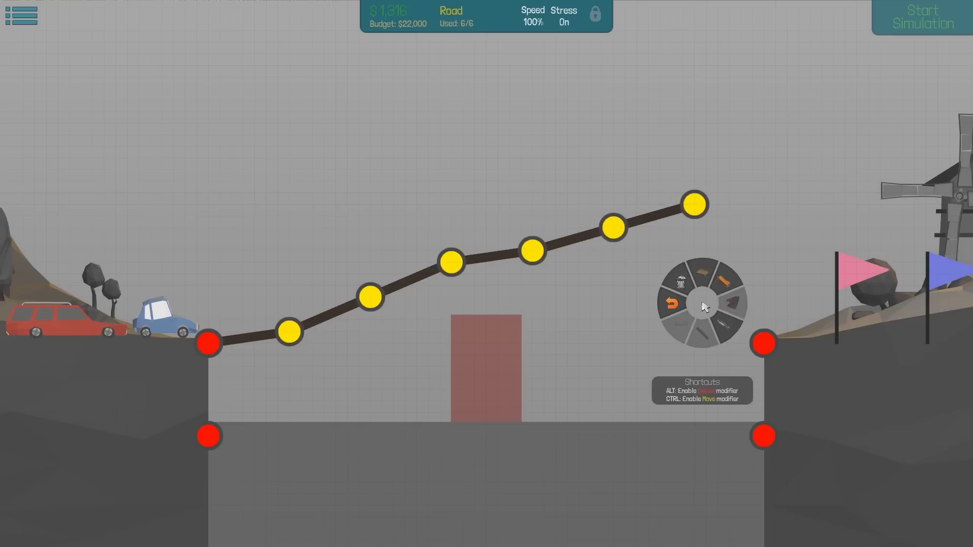
click(731, 274)
drag(764, 344, 696, 206)
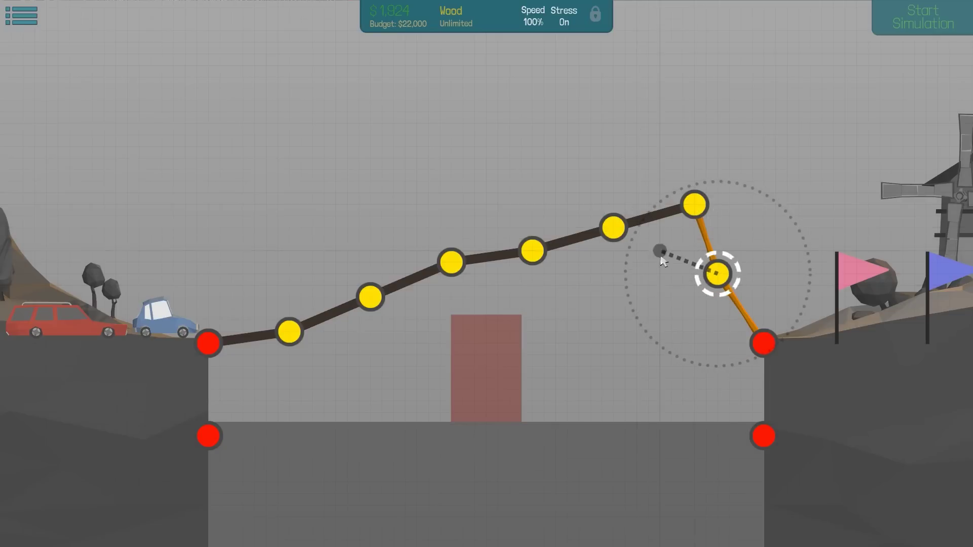
click(659, 251)
click(614, 227)
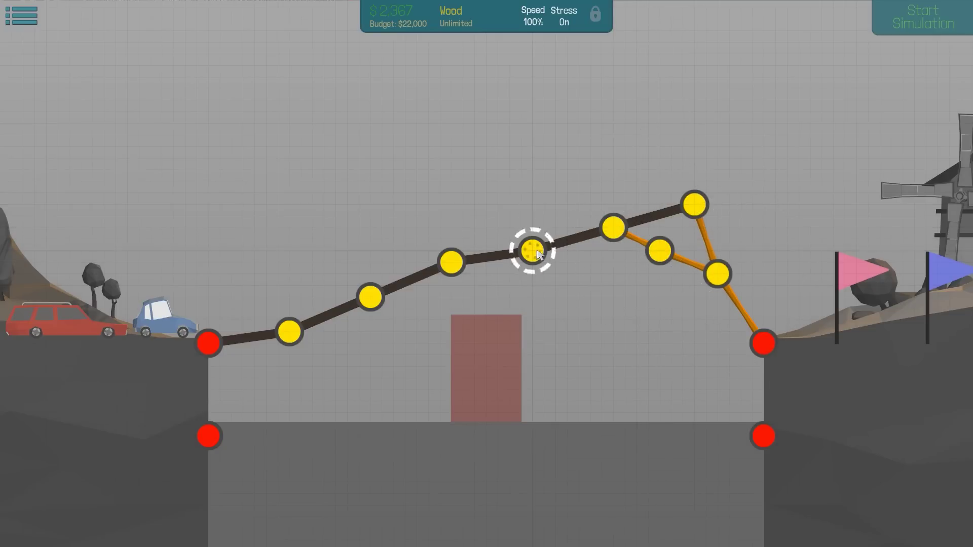
click(601, 296)
click(683, 319)
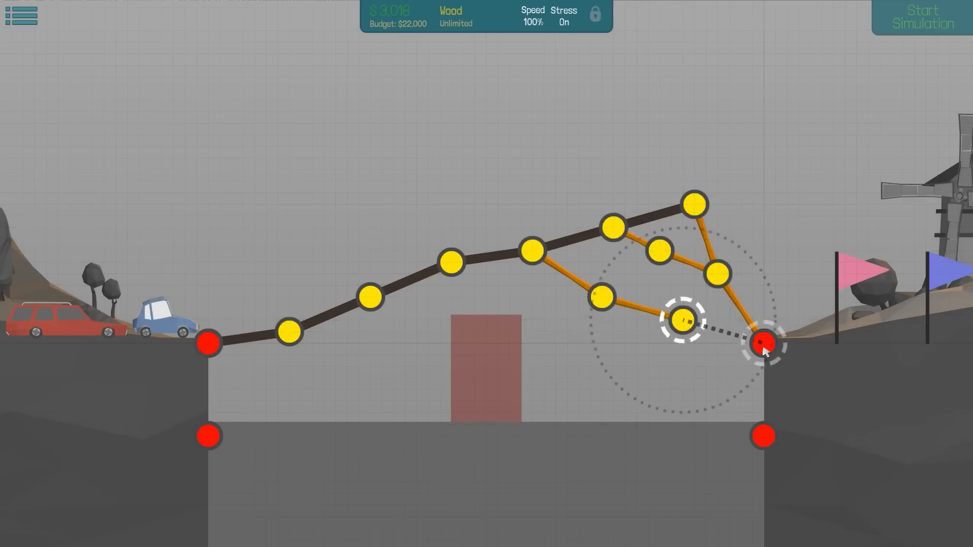
click(763, 344)
click(718, 377)
click(763, 435)
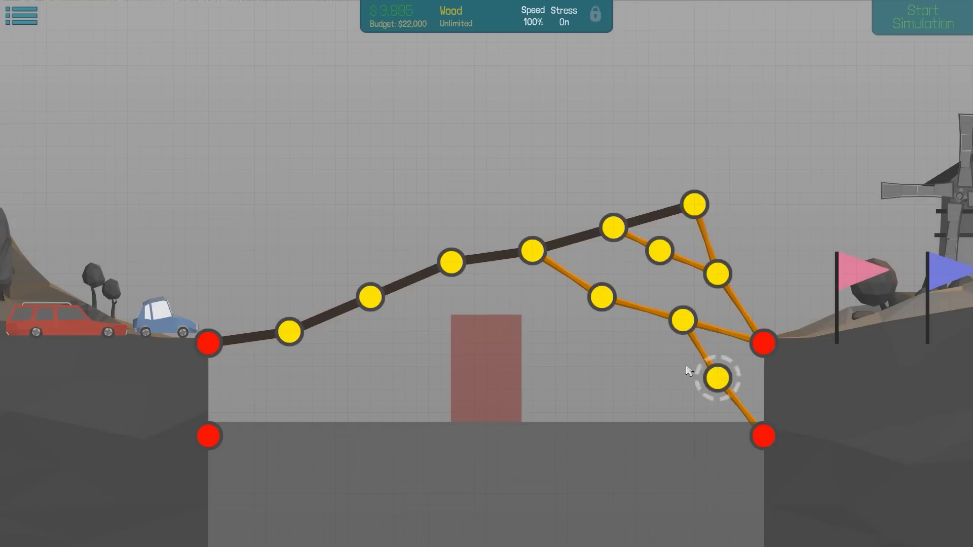
Triangulate the right truss with diagonals and a lower chord of wood beams.
click(660, 251)
click(661, 252)
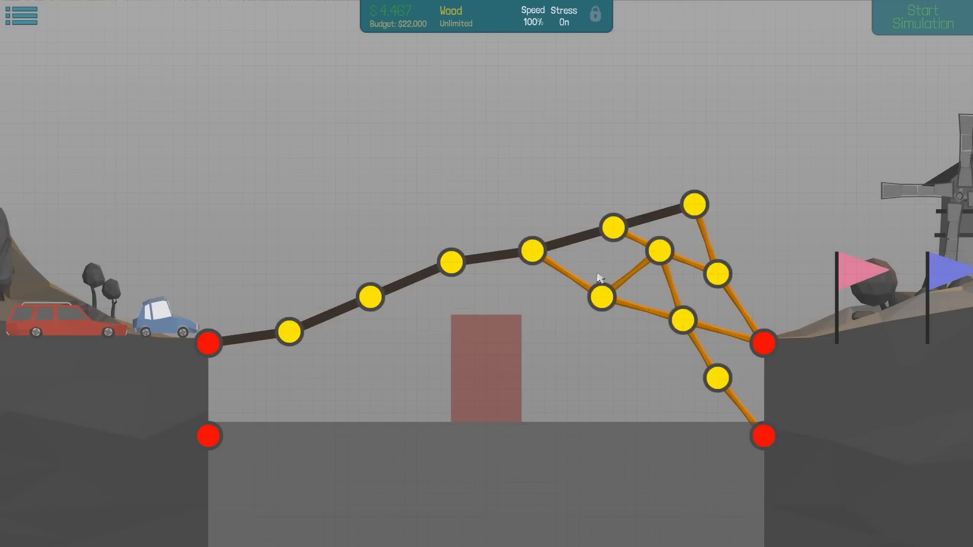
click(601, 298)
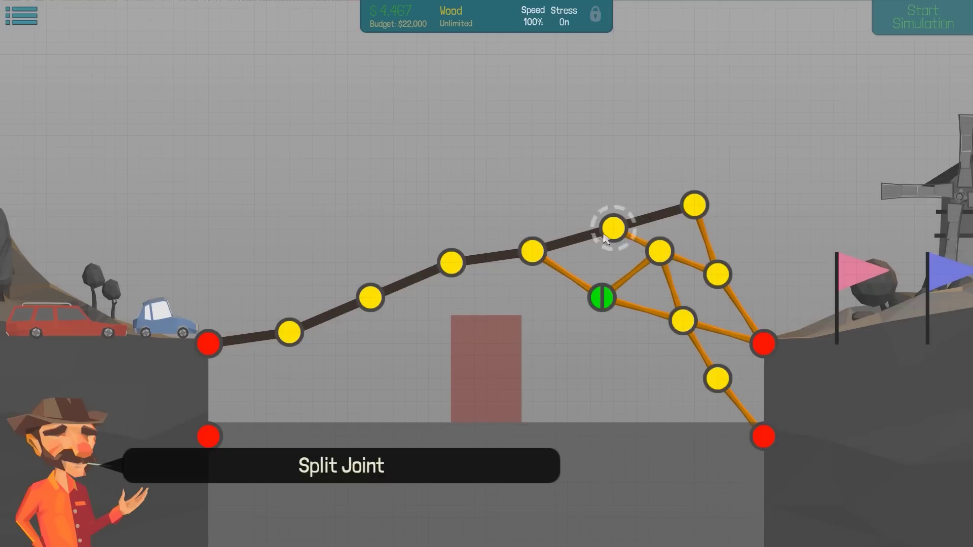
drag(602, 295, 613, 231)
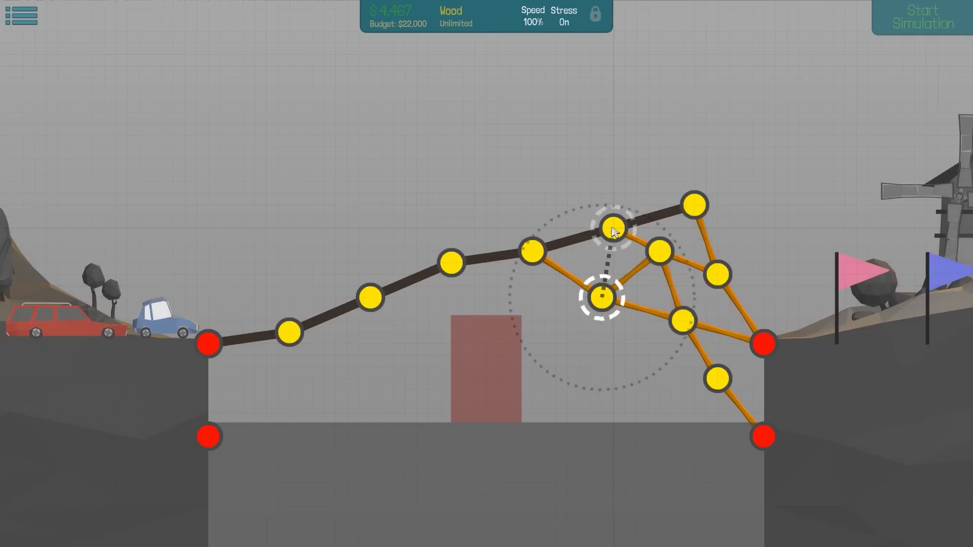
mouse_move(490, 291)
mouse_down()
mouse_move(521, 309)
mouse_move(532, 251)
mouse_up()
drag(598, 307, 601, 302)
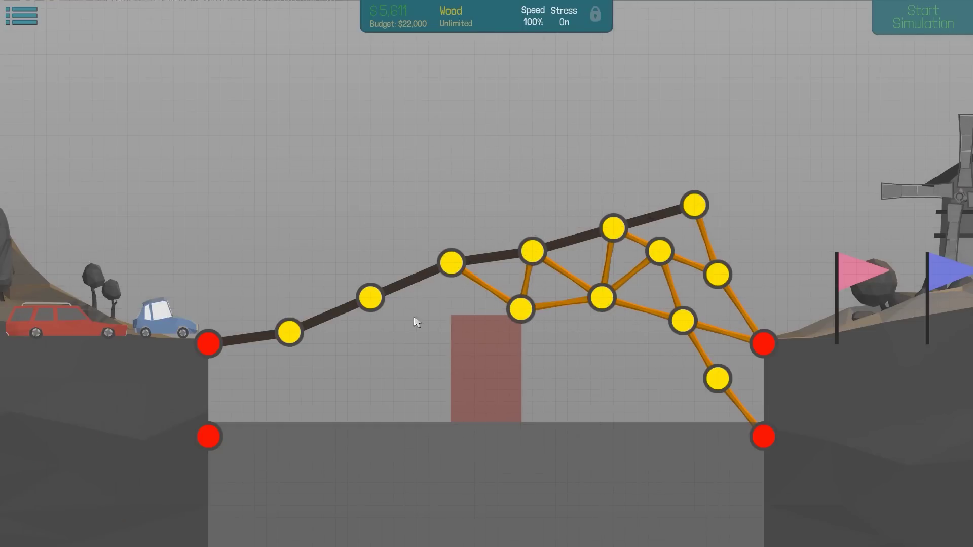
mouse_move(630, 358)
mouse_down()
mouse_move(601, 344)
mouse_move(718, 378)
mouse_up()
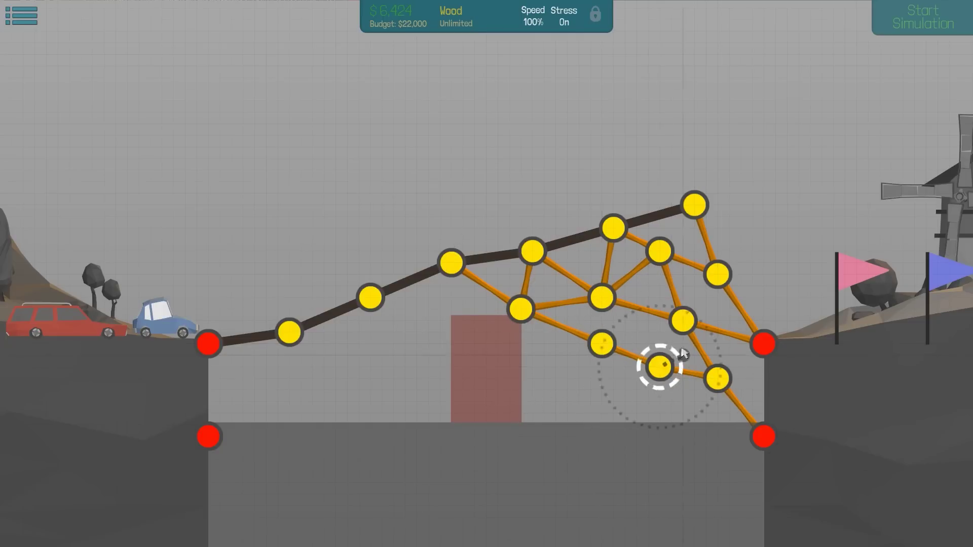
drag(684, 344, 683, 320)
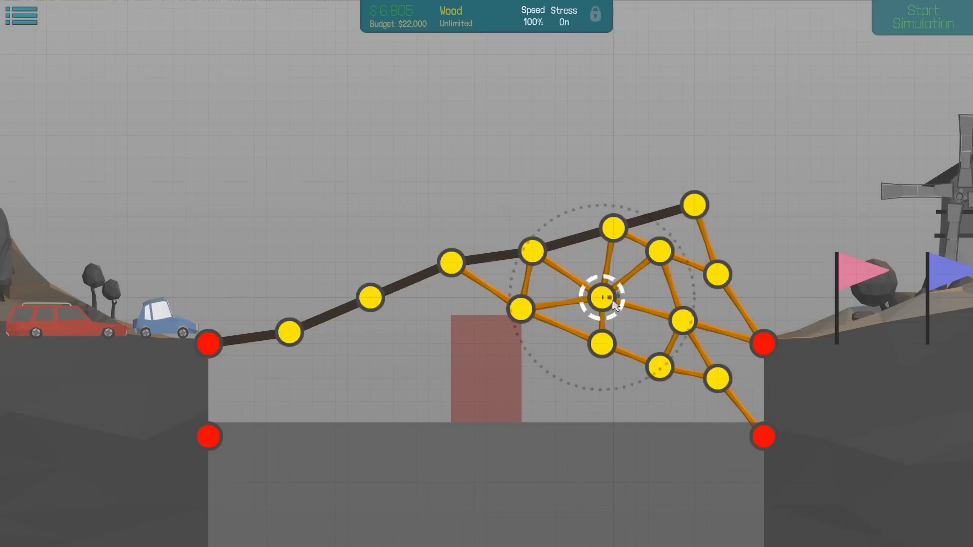
drag(602, 344, 682, 320)
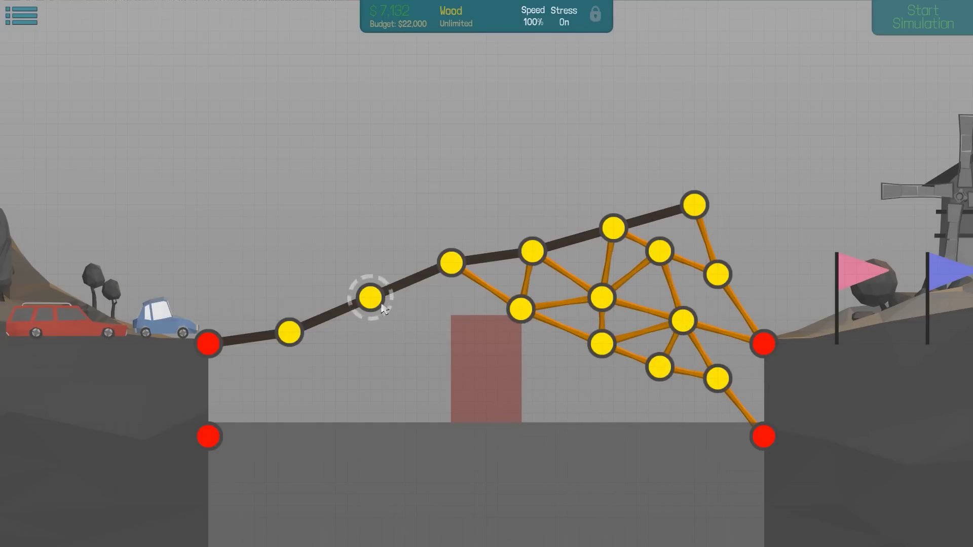
Build a left wood truss from the lower left anchor up to the ramp, tied to the upper left anchor.
mouse_move(293, 397)
mouse_down()
mouse_move(278, 390)
mouse_move(289, 333)
mouse_up()
mouse_move(374, 354)
mouse_down()
mouse_move(358, 355)
mouse_move(370, 297)
mouse_up()
mouse_move(439, 324)
mouse_down()
mouse_move(428, 320)
mouse_move(451, 262)
mouse_up()
drag(451, 316, 463, 297)
drag(463, 296, 522, 314)
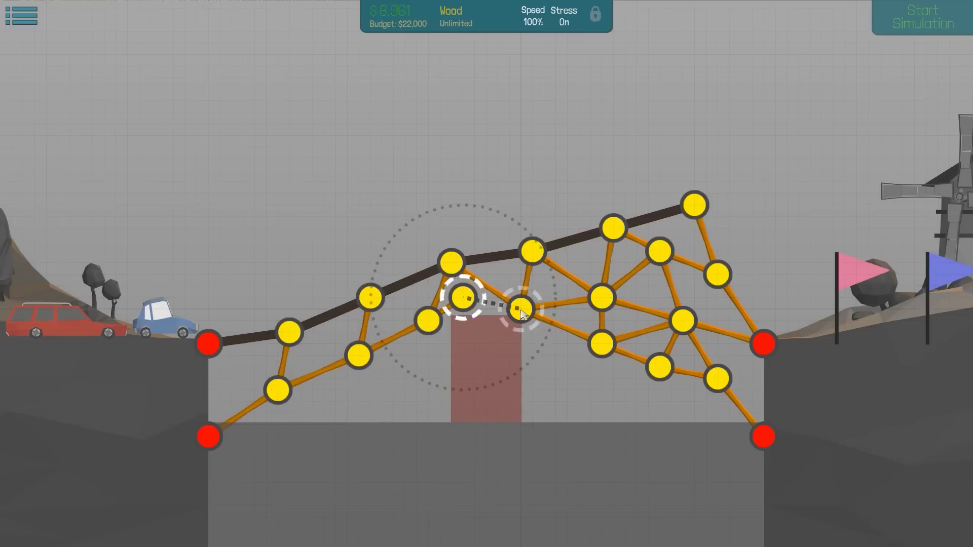
drag(455, 265, 453, 264)
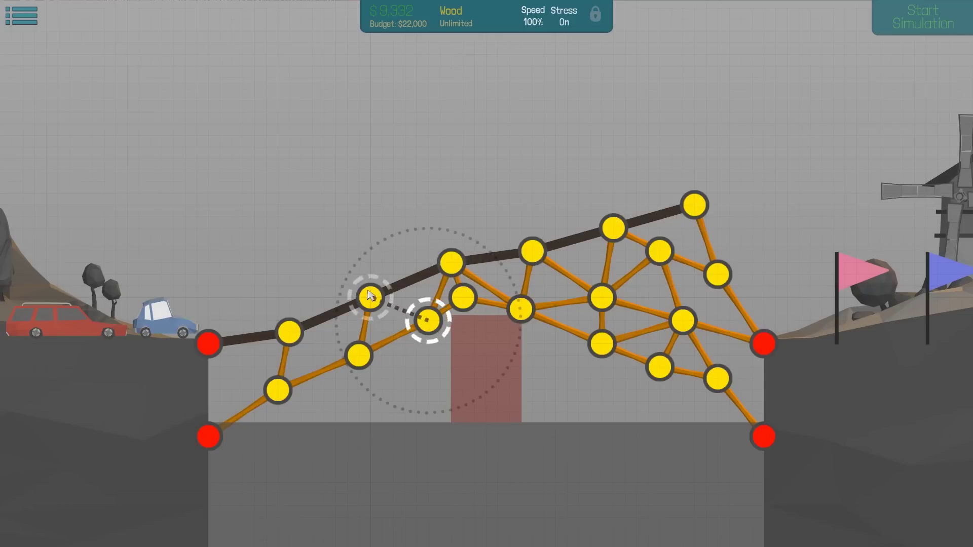
drag(370, 297, 371, 298)
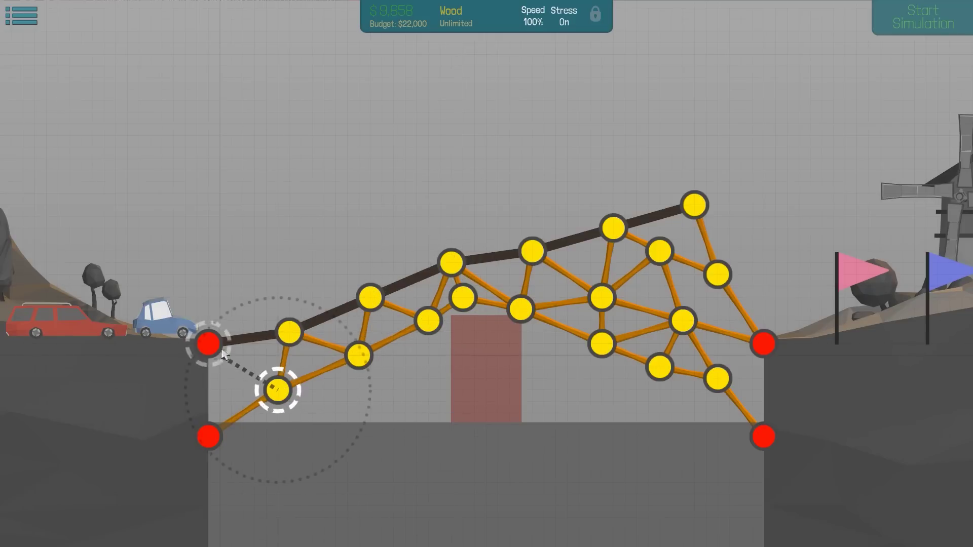
drag(218, 349, 219, 350)
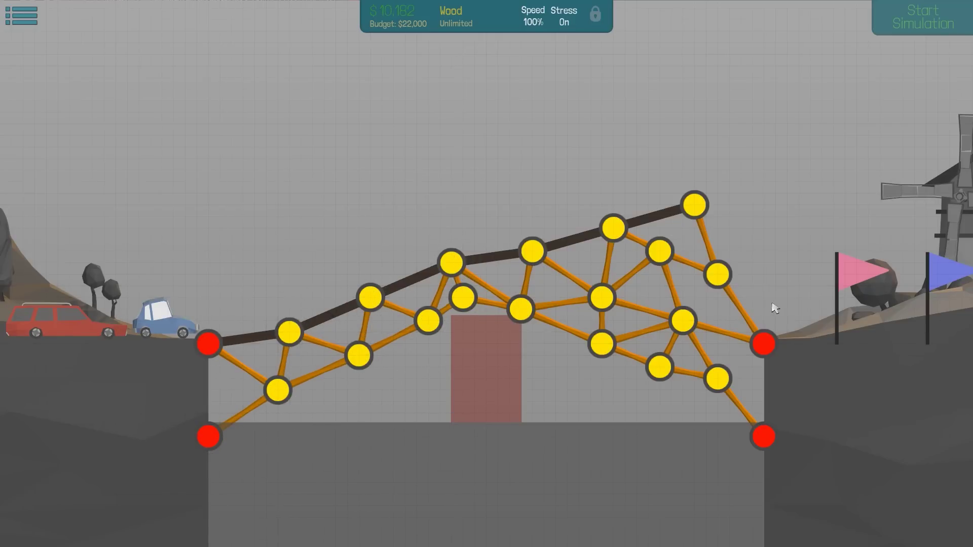
Start the simulation so cars drive over the wood-braced ramp.
right_click(743, 306)
key(space)
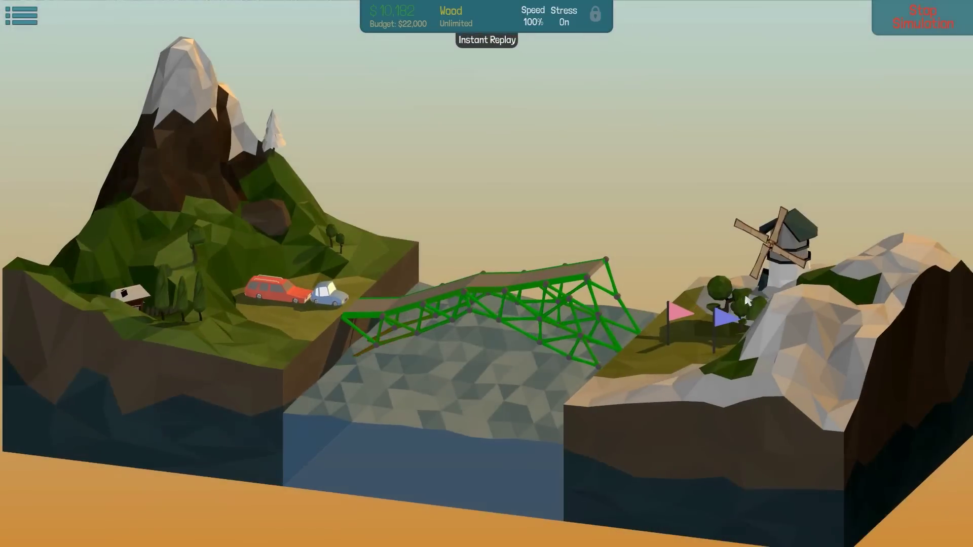